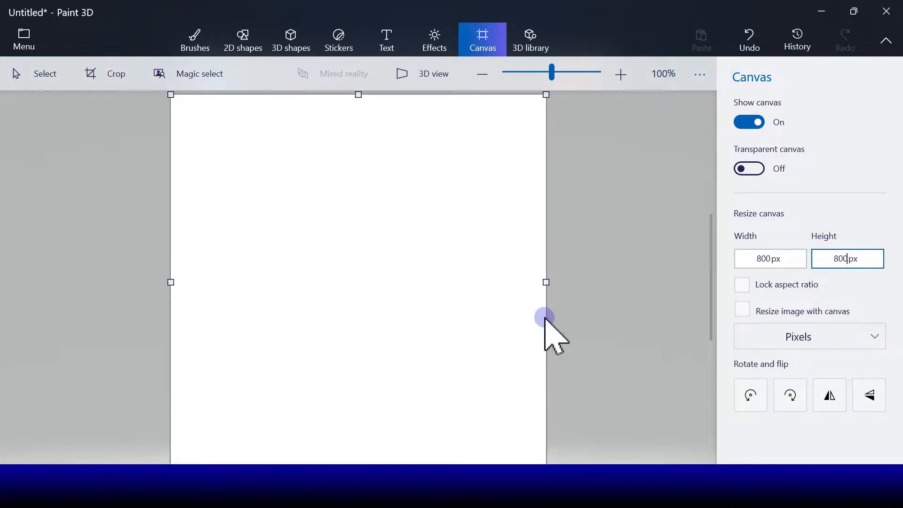
Draw a wavy light yellow horizon line across the full width of the lower canvas with the 5 px Marker.
{"action": "left_click", "coordinate": [600, 295]}
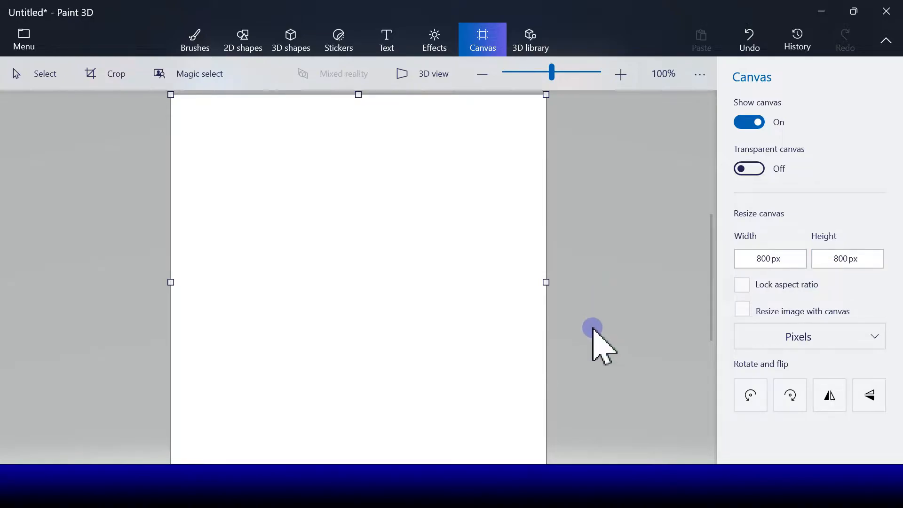
{"action": "left_click", "coordinate": [200, 47]}
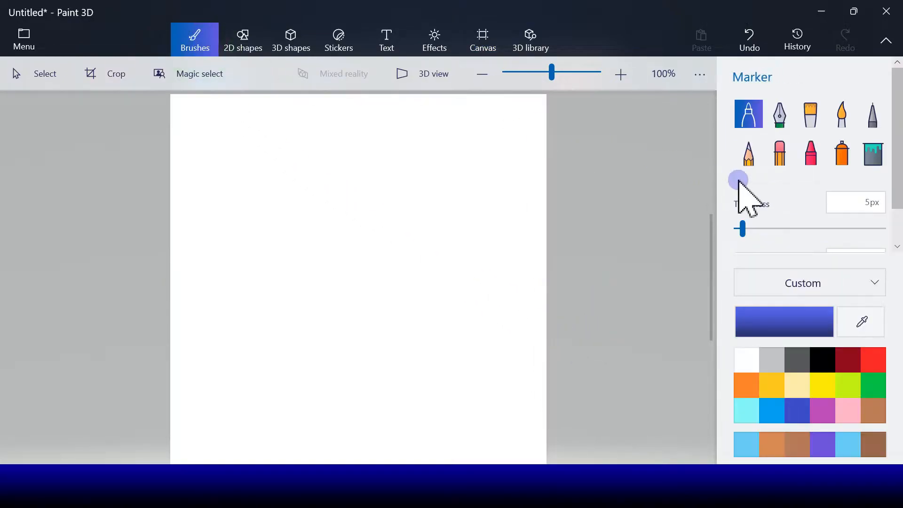
{"action": "left_click", "coordinate": [864, 390]}
{"action": "left_click", "coordinate": [776, 389]}
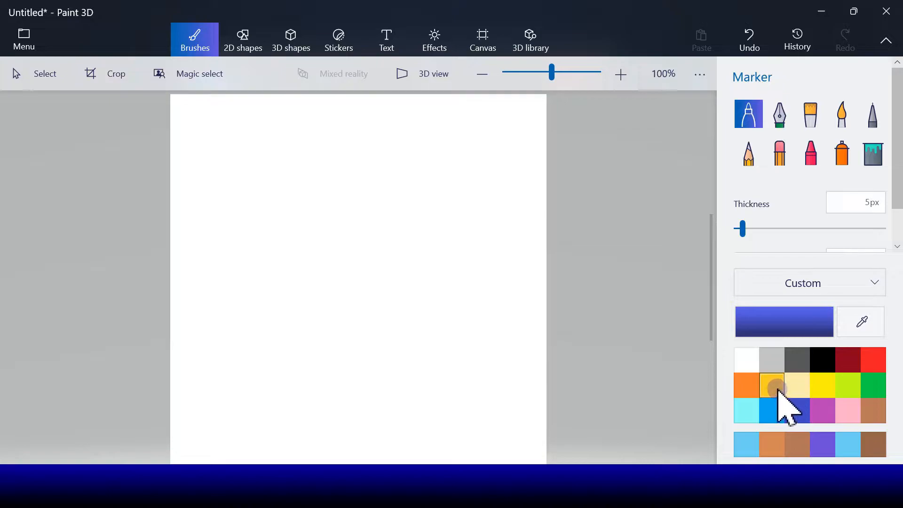
{"action": "left_click", "coordinate": [796, 387]}
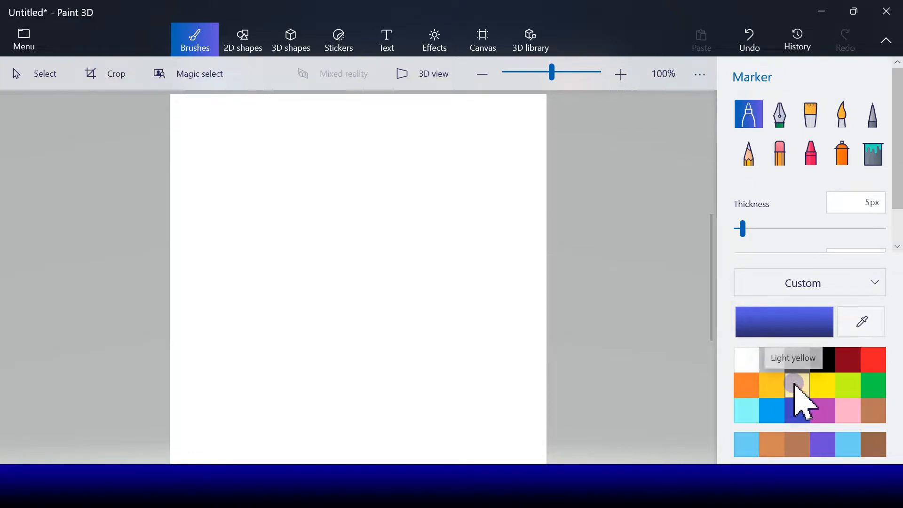
{"action": "left_click", "coordinate": [796, 386]}
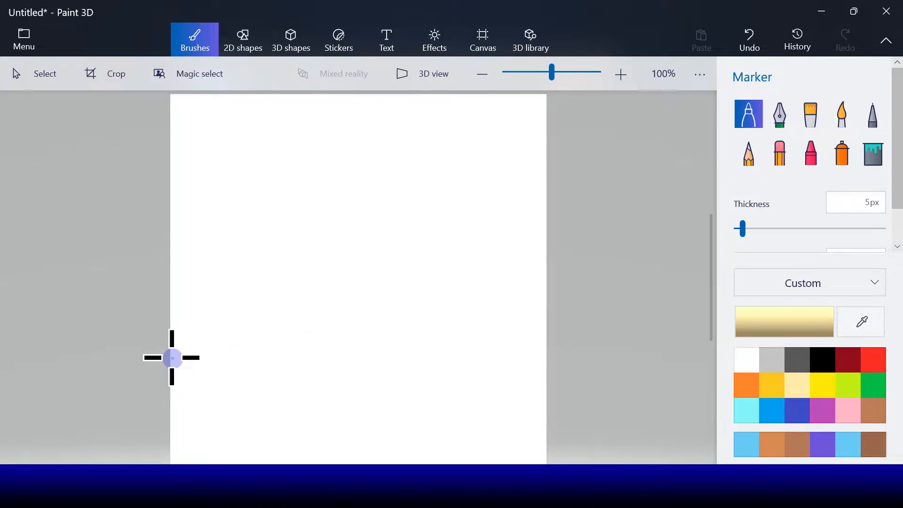
{"action": "left_click_drag", "start_coordinate": [174, 357], "coordinate": [441, 363]}
{"action": "left_click_drag", "start_coordinate": [518, 364], "coordinate": [554, 373]}
{"action": "left_click_drag", "start_coordinate": [175, 359], "coordinate": [163, 358]}
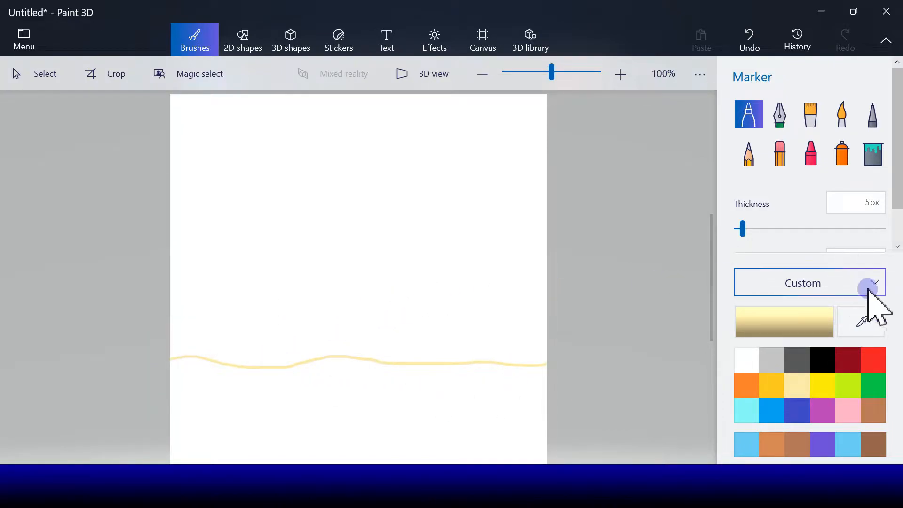
Fill the area below the wavy line with light yellow and the area above it with light cyan.
{"action": "left_click", "coordinate": [872, 153]}
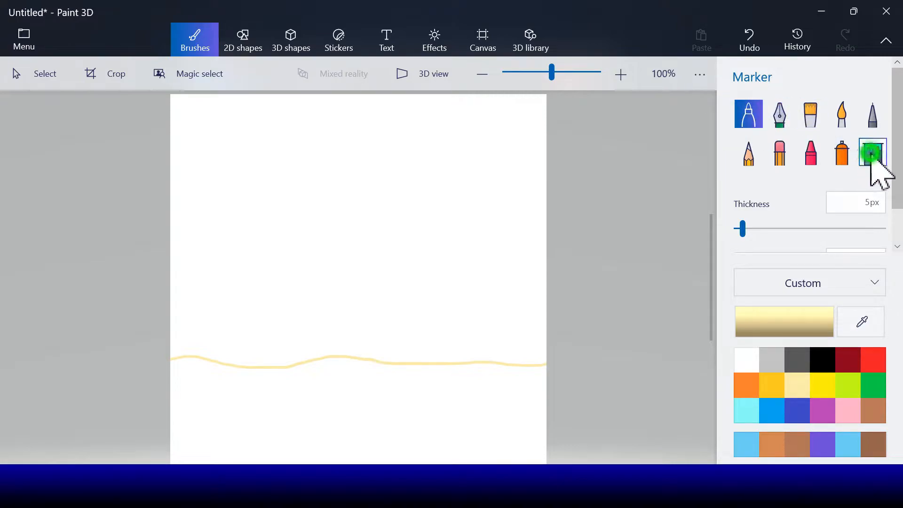
{"action": "left_click", "coordinate": [798, 388]}
{"action": "left_click", "coordinate": [486, 381]}
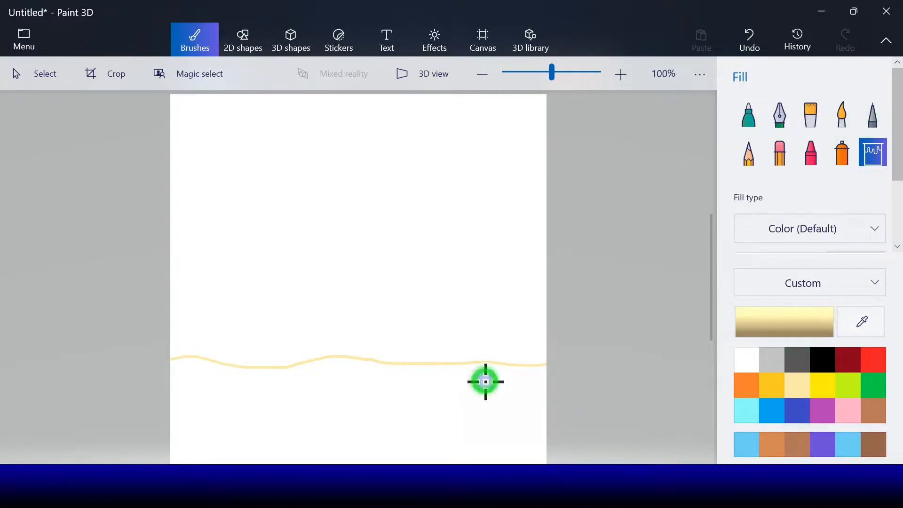
{"action": "left_click", "coordinate": [746, 410]}
{"action": "left_click", "coordinate": [524, 290]}
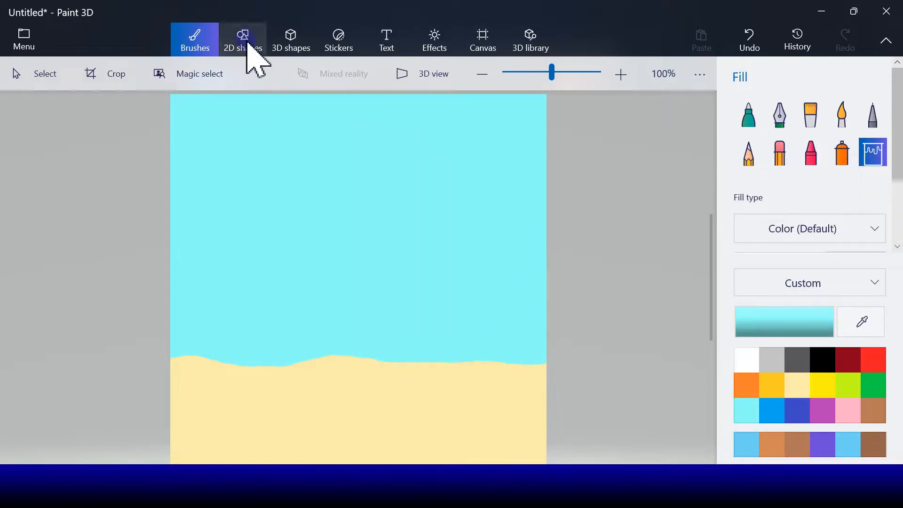
Draw a tall green 5-point curve from near the canvas's upper left down to the sand.
{"action": "left_click", "coordinate": [249, 46]}
{"action": "left_click", "coordinate": [836, 130]}
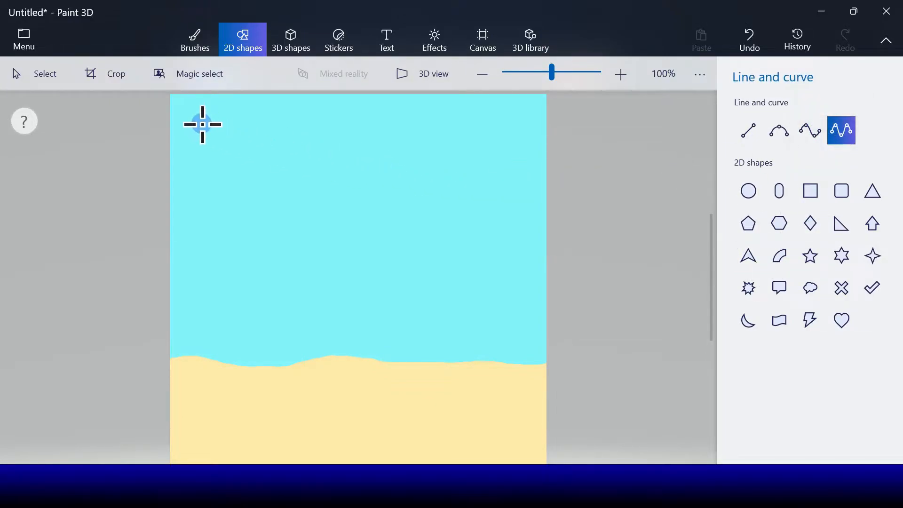
{"action": "mouse_move", "coordinate": [214, 121]}
{"action": "left_mouse_down"}
{"action": "mouse_move", "coordinate": [208, 322]}
{"action": "mouse_move", "coordinate": [238, 363]}
{"action": "left_mouse_up"}
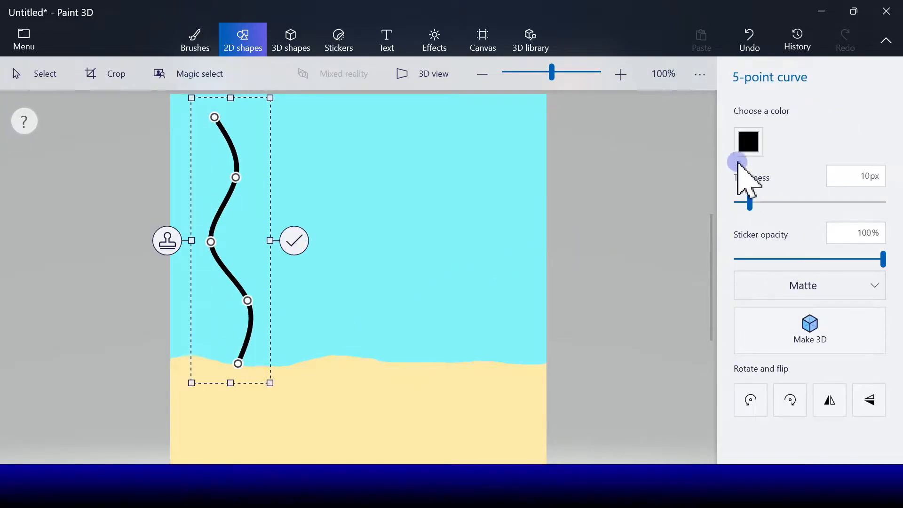
{"action": "left_click", "coordinate": [747, 141]}
{"action": "left_click", "coordinate": [813, 219]}
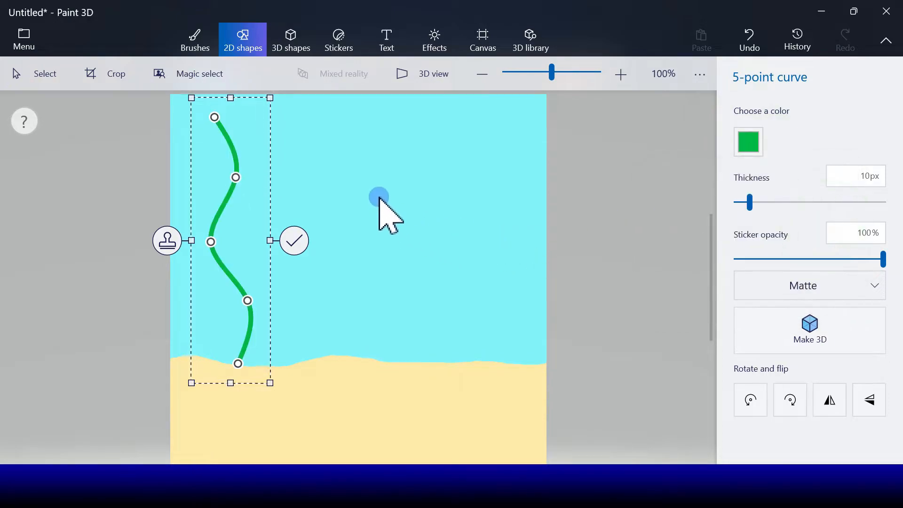
Reshape the green curve's three middle points into a gentler wave and commit it to the canvas.
{"action": "left_click_drag", "start_coordinate": [238, 176], "coordinate": [240, 171]}
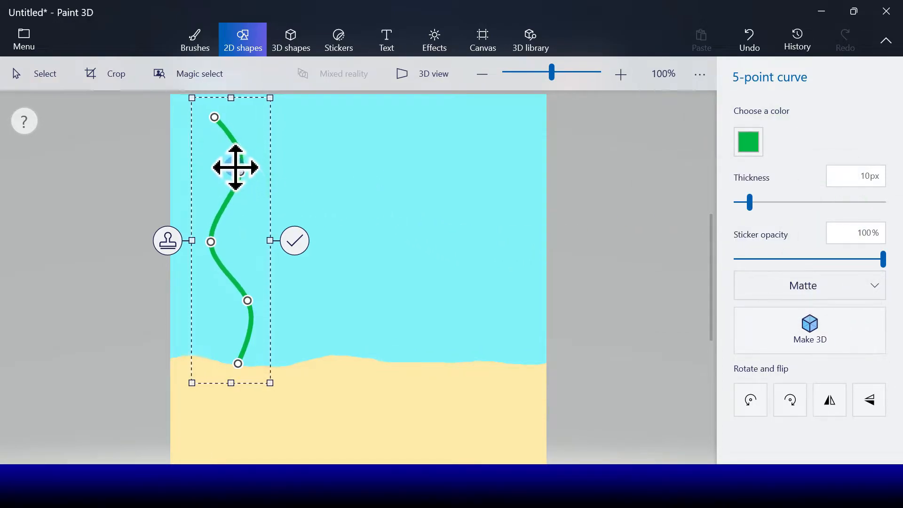
{"action": "left_click_drag", "start_coordinate": [215, 240], "coordinate": [230, 224]}
{"action": "mouse_move", "coordinate": [252, 297]}
{"action": "left_mouse_down"}
{"action": "mouse_move", "coordinate": [250, 309]}
{"action": "mouse_move", "coordinate": [246, 281]}
{"action": "left_mouse_up"}
{"action": "left_click", "coordinate": [294, 241]}
Add a second wavy 5-point curve from the first curve's tip down to the sand on its left, closing the seaweed outline.
{"action": "left_click", "coordinate": [835, 130]}
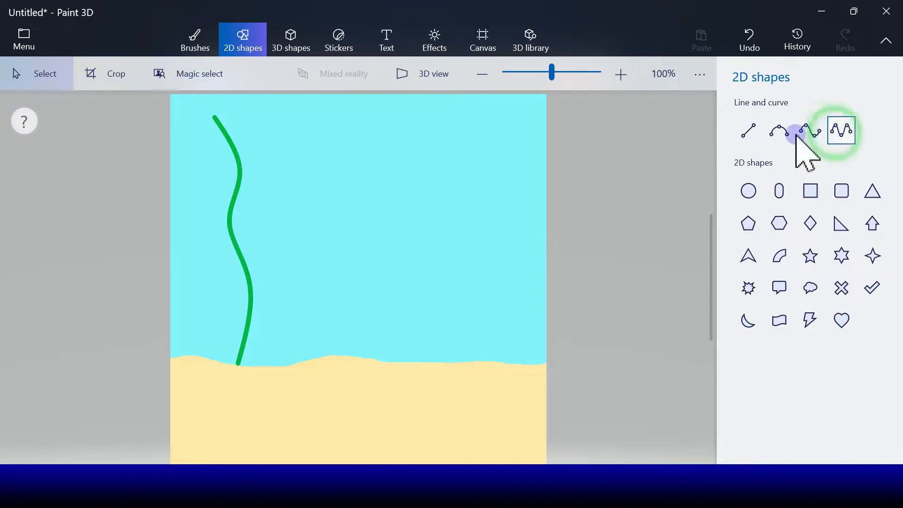
{"action": "mouse_move", "coordinate": [213, 119]}
{"action": "left_mouse_down"}
{"action": "mouse_move", "coordinate": [222, 262]}
{"action": "mouse_move", "coordinate": [197, 357]}
{"action": "left_mouse_up"}
{"action": "left_click", "coordinate": [268, 235]}
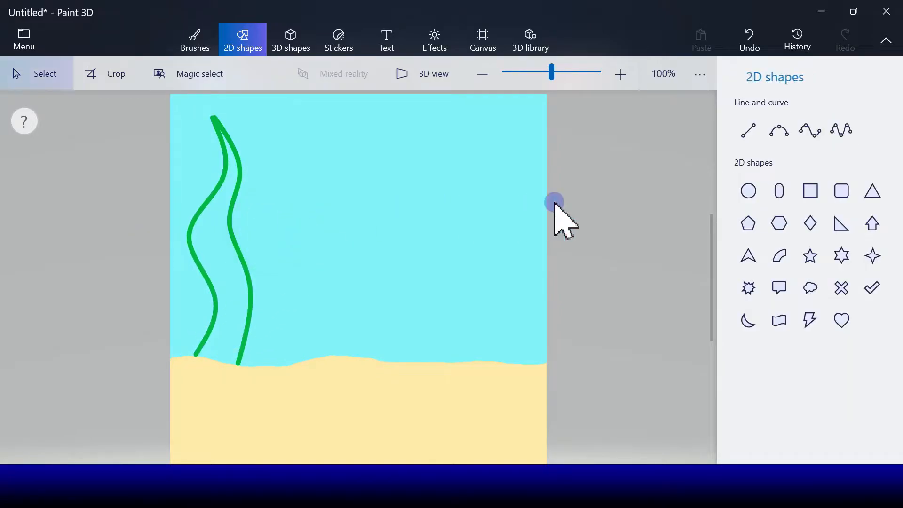
Outline a shorter seaweed on the right side of the canvas with two green 5-point curves sharing a tip and ending at the sand.
{"action": "left_click", "coordinate": [842, 130]}
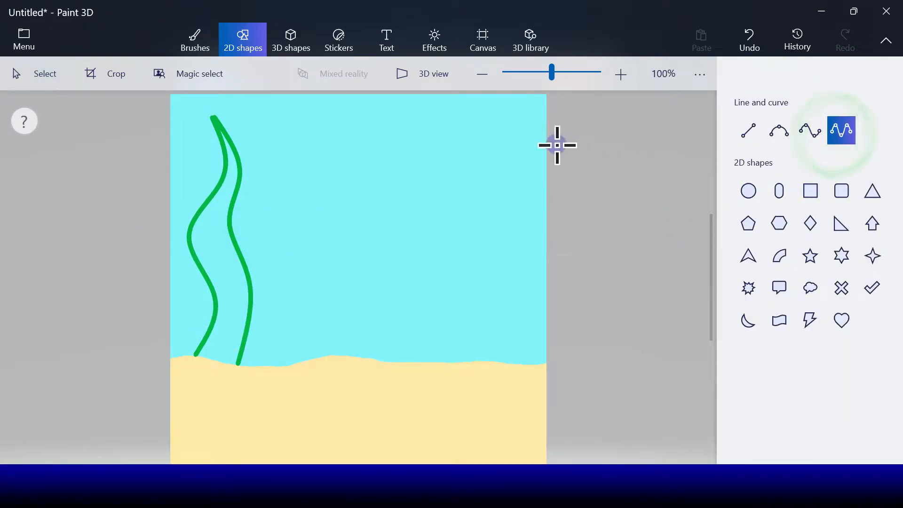
{"action": "mouse_move", "coordinate": [438, 189]}
{"action": "left_mouse_down"}
{"action": "mouse_move", "coordinate": [430, 322]}
{"action": "mouse_move", "coordinate": [442, 353]}
{"action": "mouse_move", "coordinate": [492, 360]}
{"action": "left_mouse_up"}
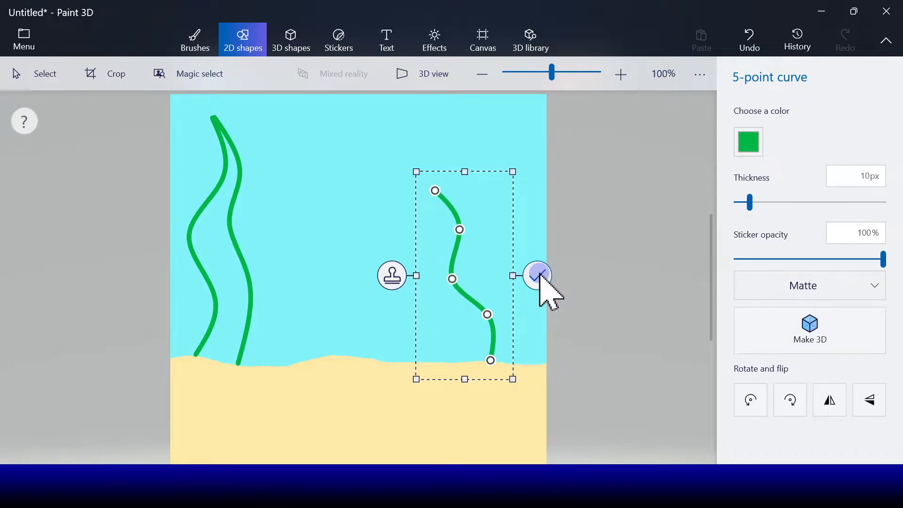
{"action": "left_click", "coordinate": [540, 273]}
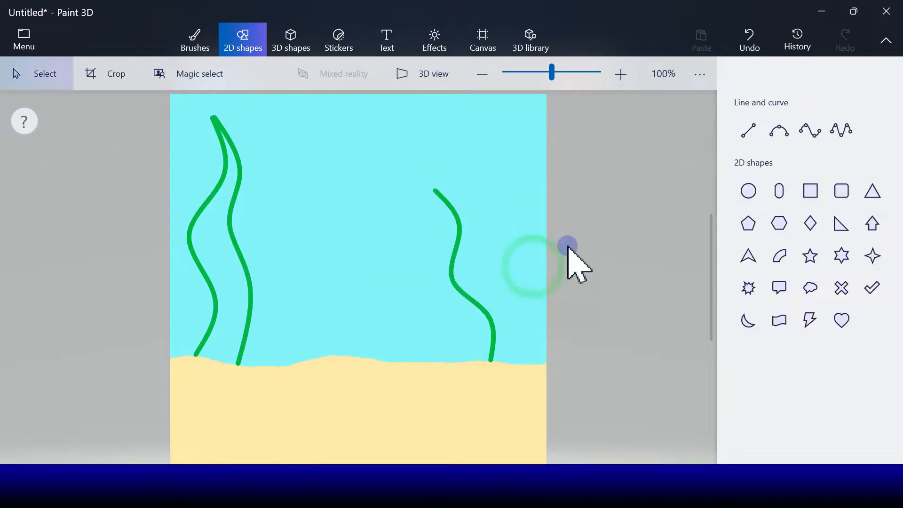
{"action": "left_click", "coordinate": [841, 131]}
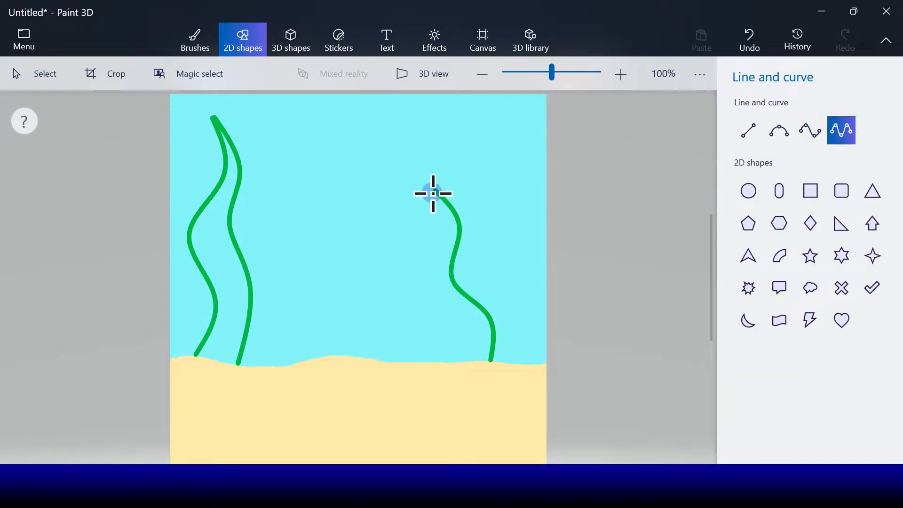
{"action": "left_click_drag", "start_coordinate": [435, 192], "coordinate": [452, 364]}
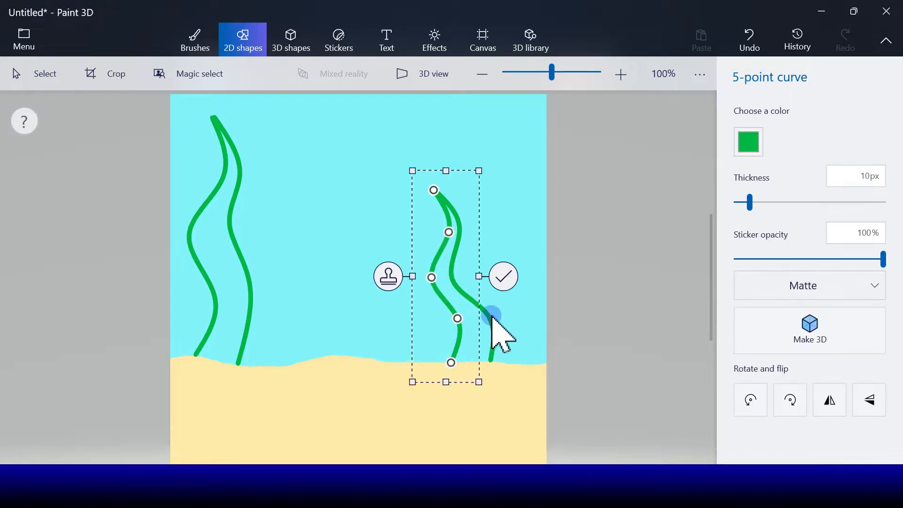
{"action": "left_click", "coordinate": [504, 275]}
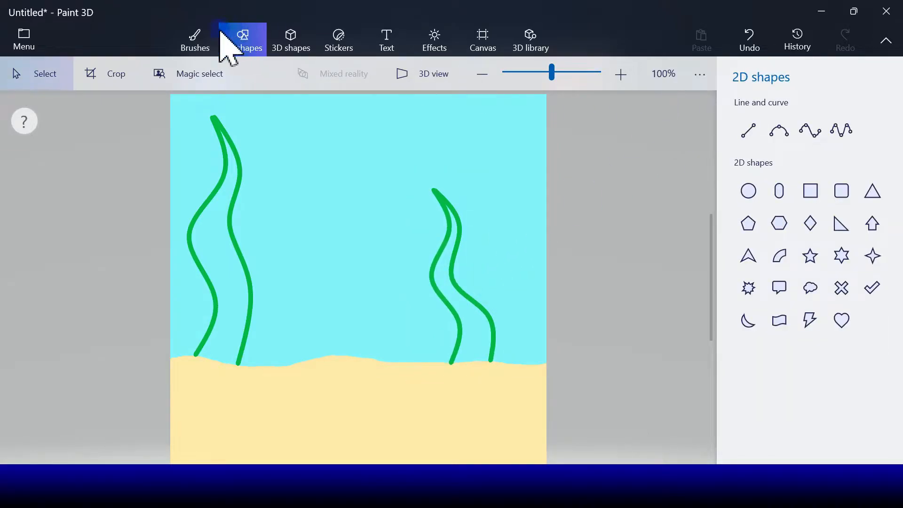
Fill the insides of both seaweed outlines with green.
{"action": "left_click", "coordinate": [207, 40]}
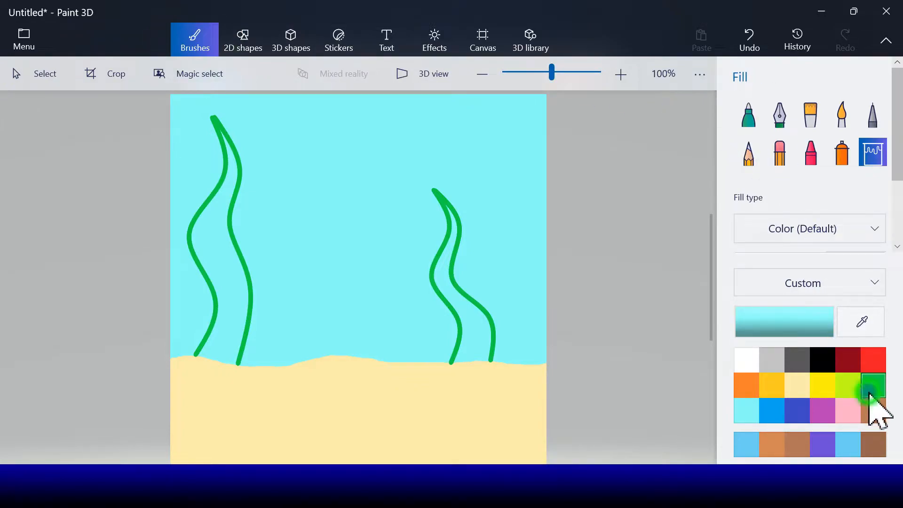
{"action": "left_click", "coordinate": [874, 386]}
{"action": "left_click", "coordinate": [478, 327]}
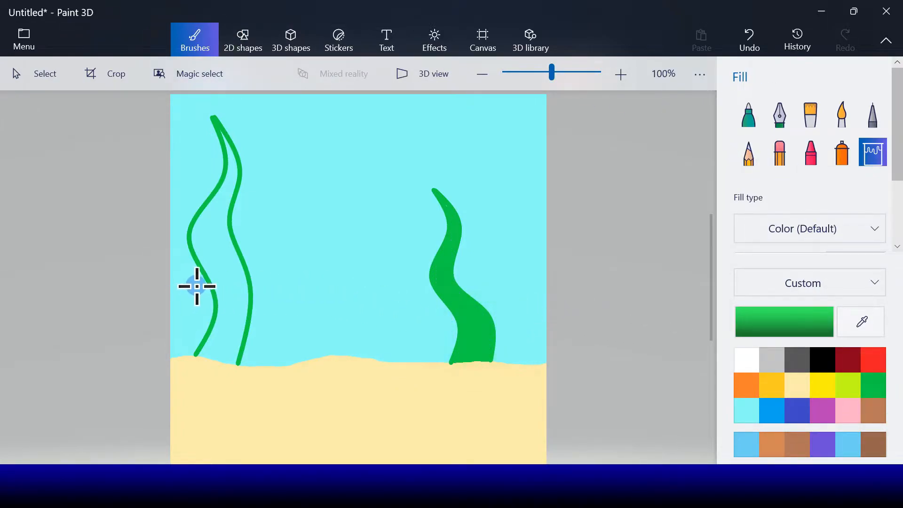
{"action": "left_click", "coordinate": [223, 266]}
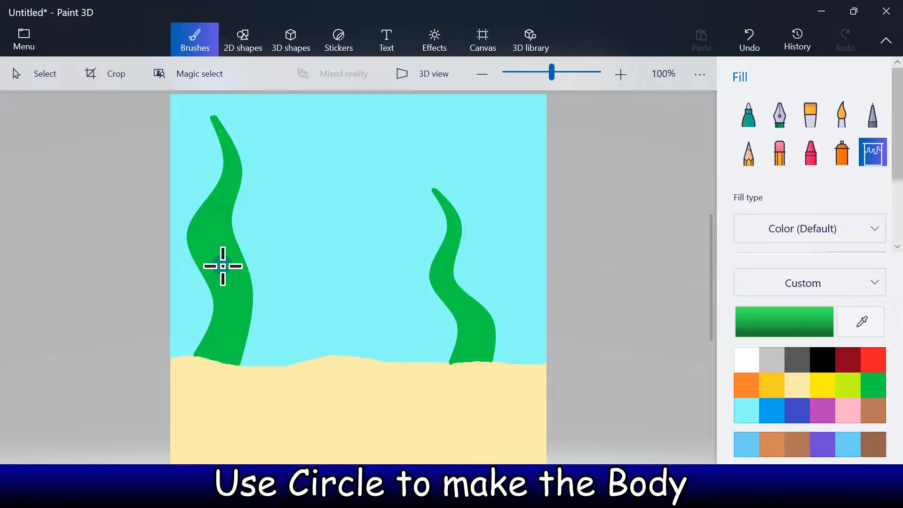
Draw a large circle between the two seaweeds for the body, and adjust it into a slightly flattened oval above the sand.
{"action": "left_click", "coordinate": [248, 47]}
{"action": "left_click", "coordinate": [755, 183]}
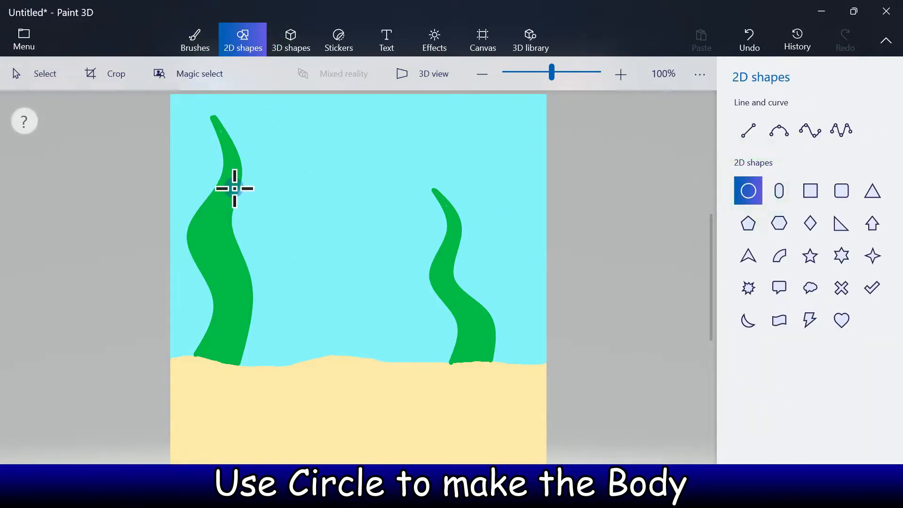
{"action": "left_click_drag", "start_coordinate": [210, 147], "coordinate": [427, 359]}
{"action": "left_click_drag", "start_coordinate": [302, 254], "coordinate": [335, 286]}
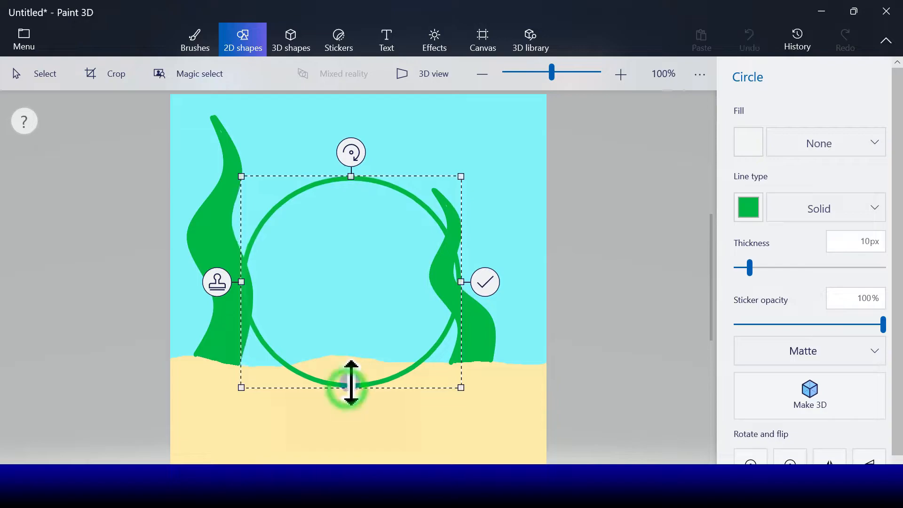
{"action": "left_click_drag", "start_coordinate": [350, 384], "coordinate": [353, 370]}
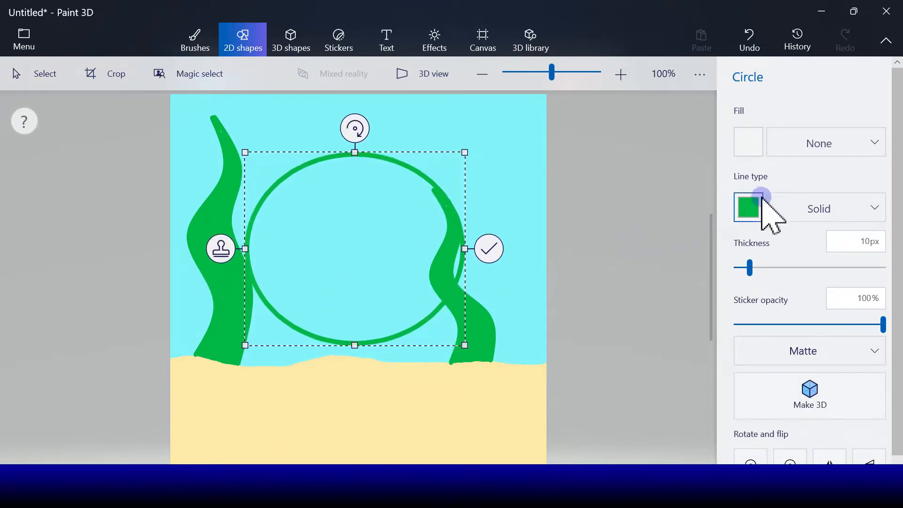
Set the oval's outline color and its fill to white.
{"action": "left_click", "coordinate": [749, 211]}
{"action": "left_click", "coordinate": [818, 291]}
{"action": "left_click", "coordinate": [688, 259]}
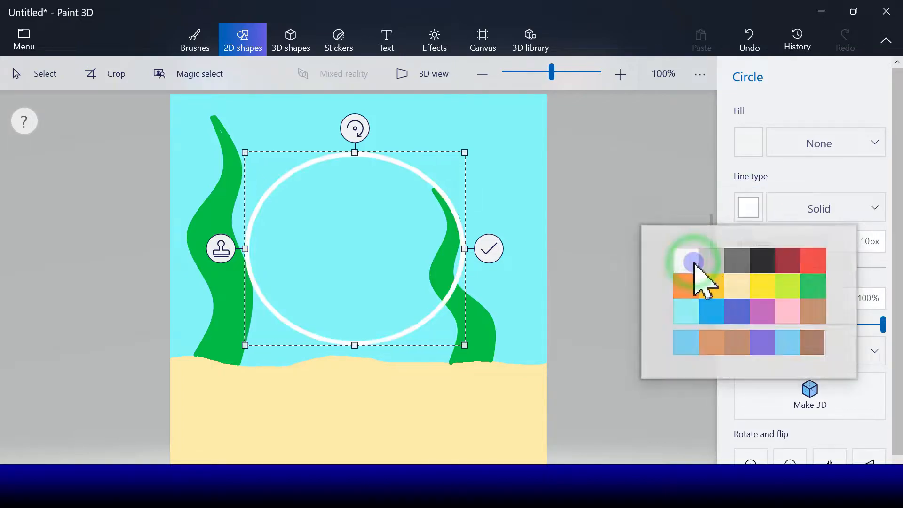
{"action": "left_click", "coordinate": [742, 145]}
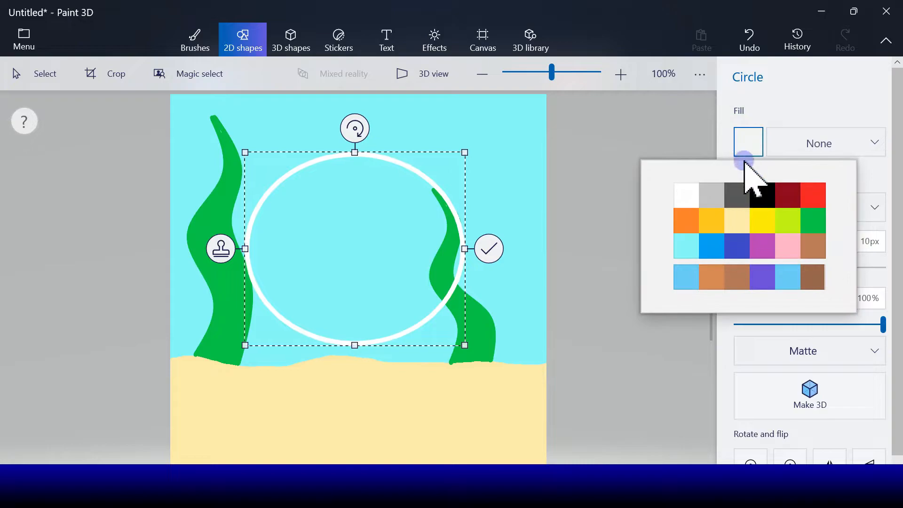
{"action": "left_click", "coordinate": [685, 196]}
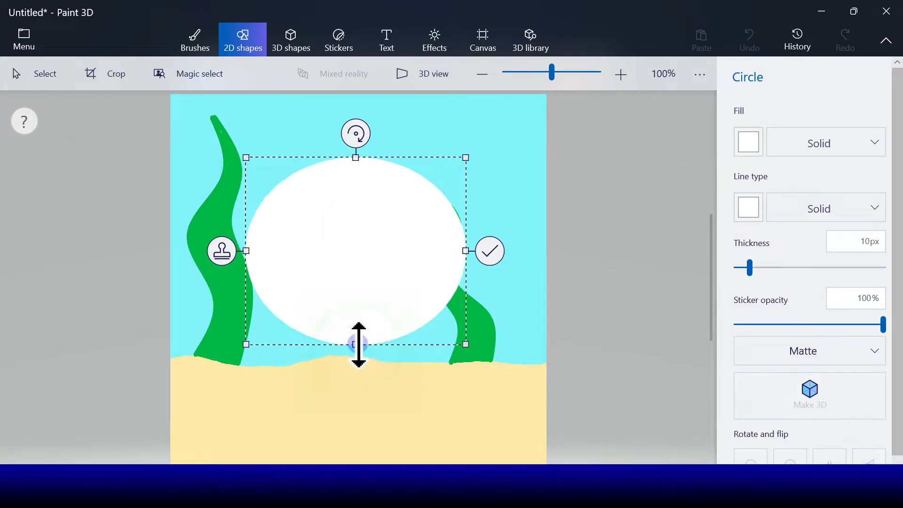
Position the white oval so its lower edge touches the sand and commit it to the canvas.
{"action": "left_click_drag", "start_coordinate": [364, 290], "coordinate": [365, 294]}
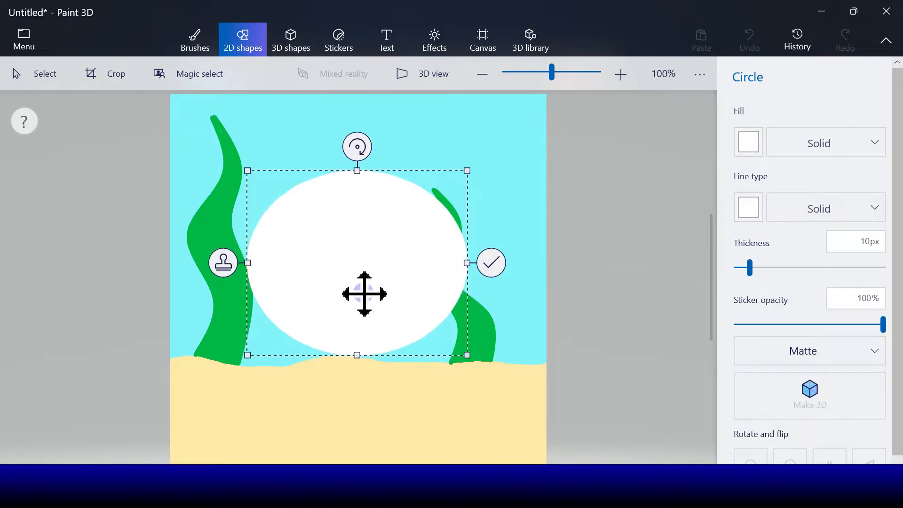
{"action": "left_click", "coordinate": [492, 267]}
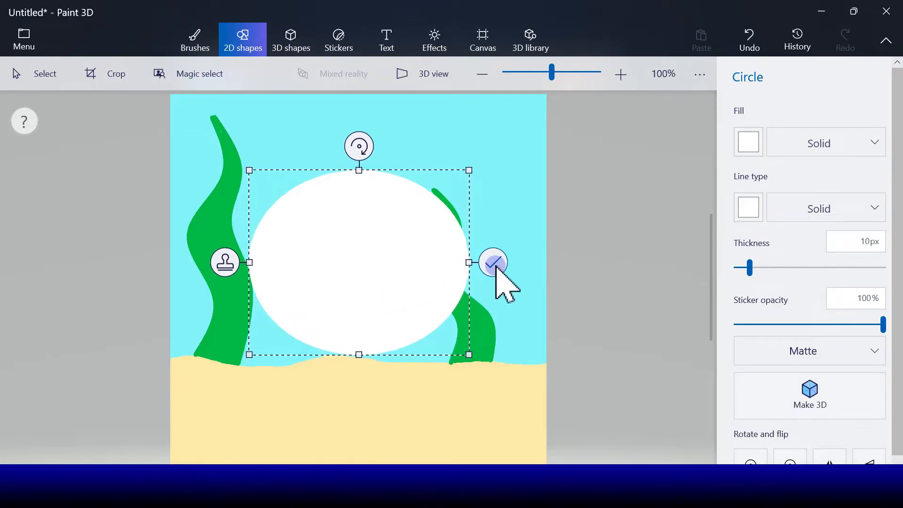
{"action": "left_click", "coordinate": [494, 264]}
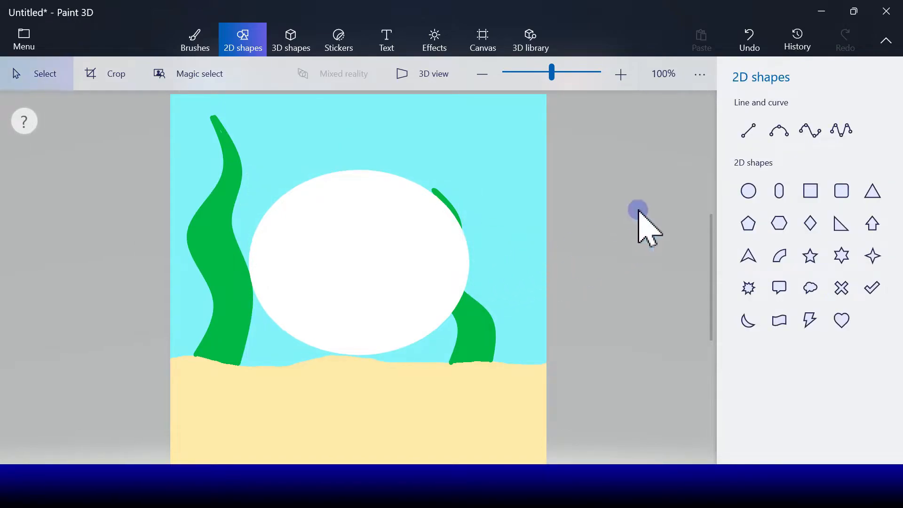
Draw a 5-point curve across the middle of the white oval from edge to edge, and color it blue.
{"action": "left_click", "coordinate": [842, 129]}
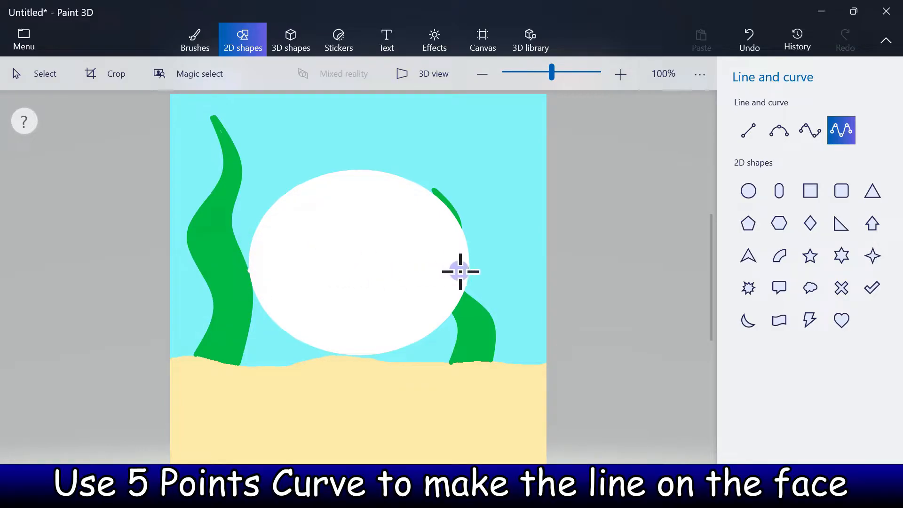
{"action": "left_click_drag", "start_coordinate": [469, 273], "coordinate": [468, 272]}
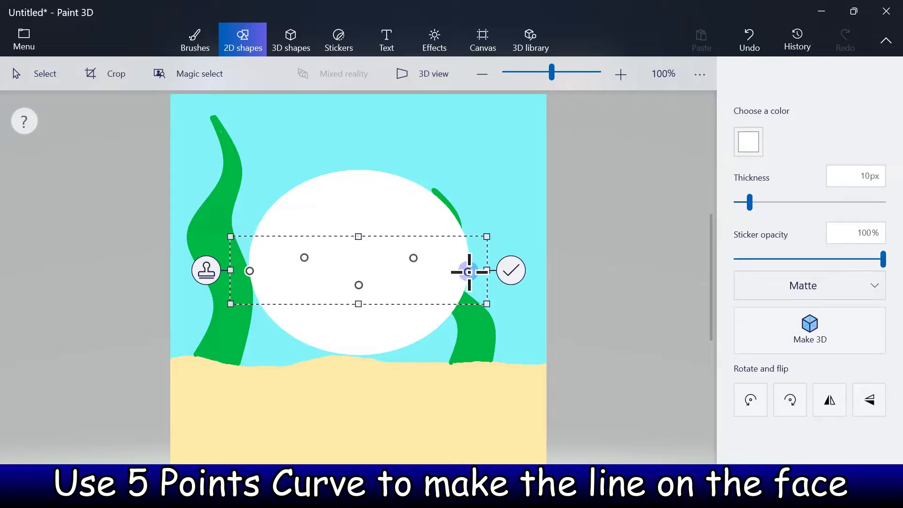
{"action": "left_click", "coordinate": [760, 155]}
{"action": "left_click", "coordinate": [763, 228]}
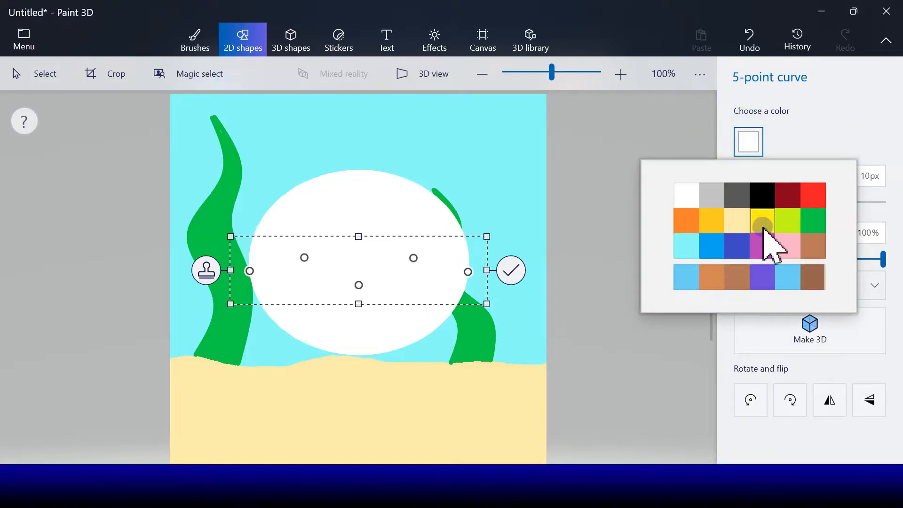
{"action": "left_click", "coordinate": [711, 252]}
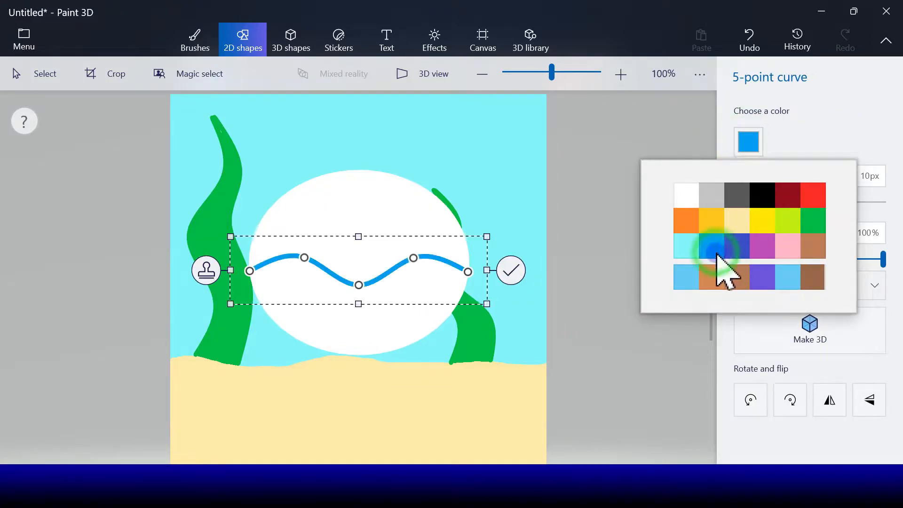
Move the curve's two upper bend points outward toward the oval's edges to form the face line, and commit it to the canvas.
{"action": "left_click_drag", "start_coordinate": [302, 258], "coordinate": [281, 263]}
{"action": "left_click_drag", "start_coordinate": [414, 257], "coordinate": [437, 261]}
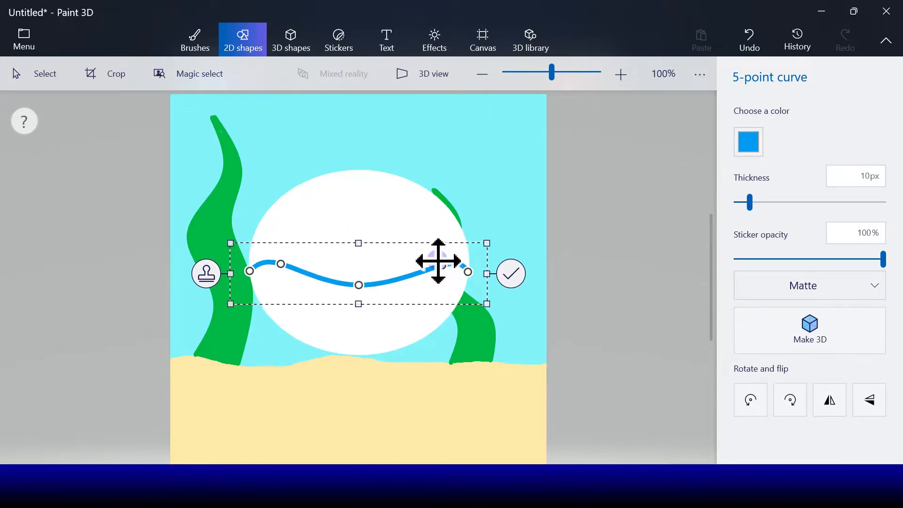
{"action": "left_click", "coordinate": [510, 272]}
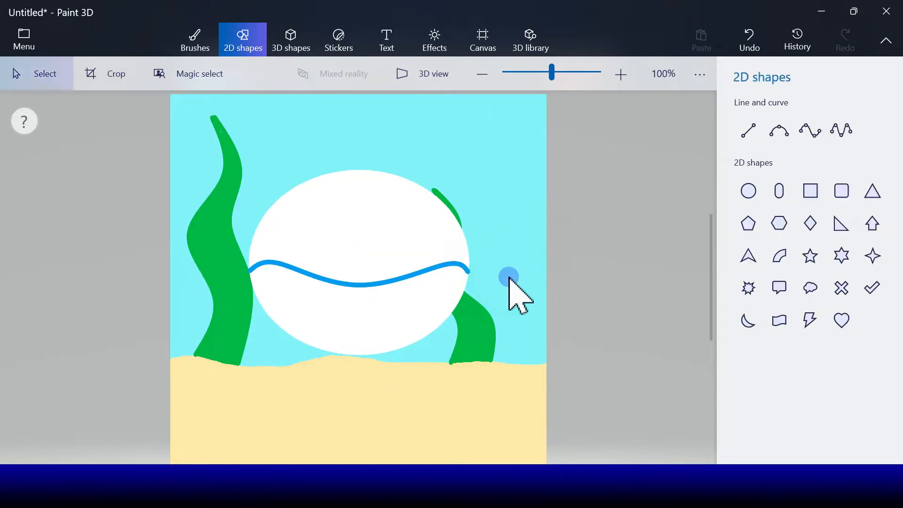
Fill the part of the oval above the face line with blue.
{"action": "left_click", "coordinate": [195, 38]}
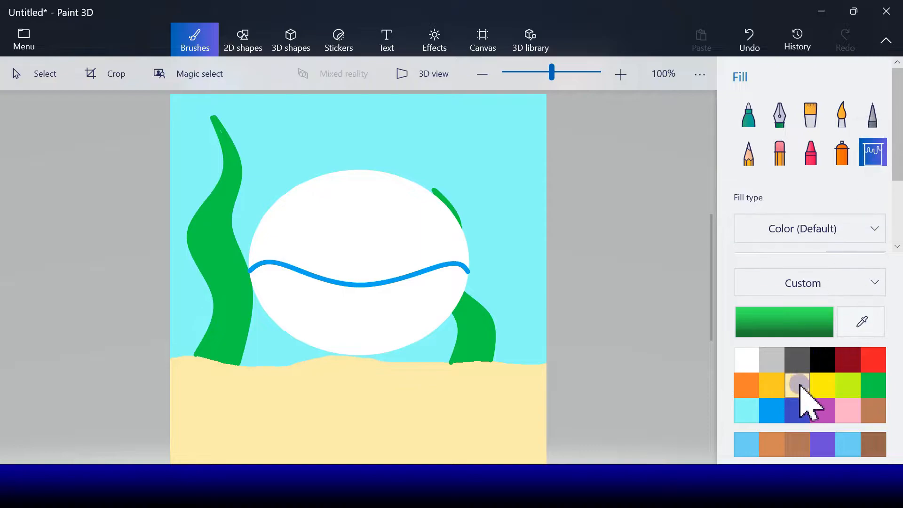
{"action": "left_click", "coordinate": [772, 411]}
{"action": "left_click", "coordinate": [376, 243]}
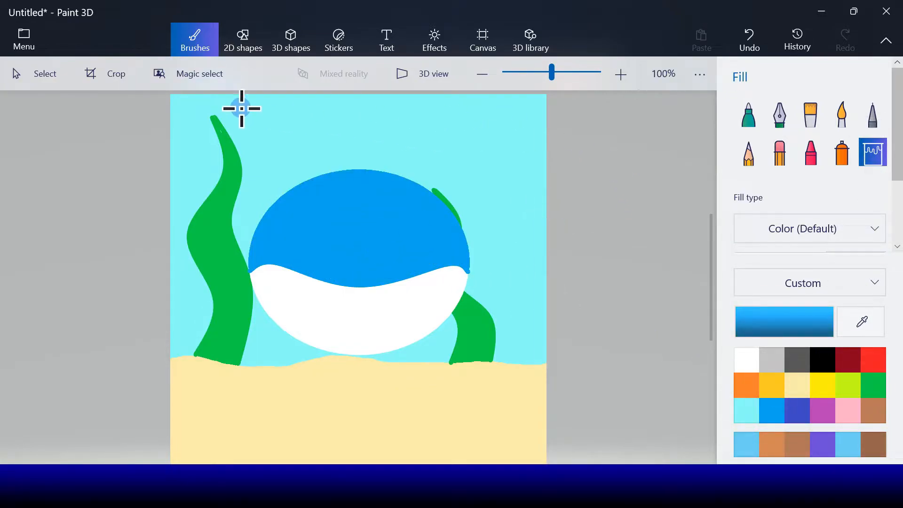
Draw a blue 3-point curve as the right edge of the fin on top of the body, and commit it.
{"action": "left_click", "coordinate": [242, 42]}
{"action": "left_click", "coordinate": [804, 135]}
{"action": "left_click", "coordinate": [779, 132]}
{"action": "left_click_drag", "start_coordinate": [356, 134], "coordinate": [356, 175]}
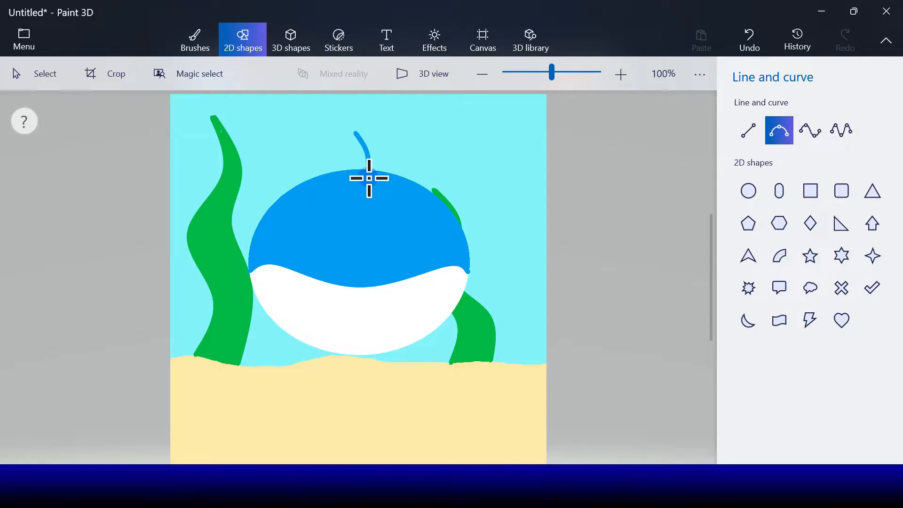
{"action": "left_click_drag", "start_coordinate": [369, 178], "coordinate": [368, 173]}
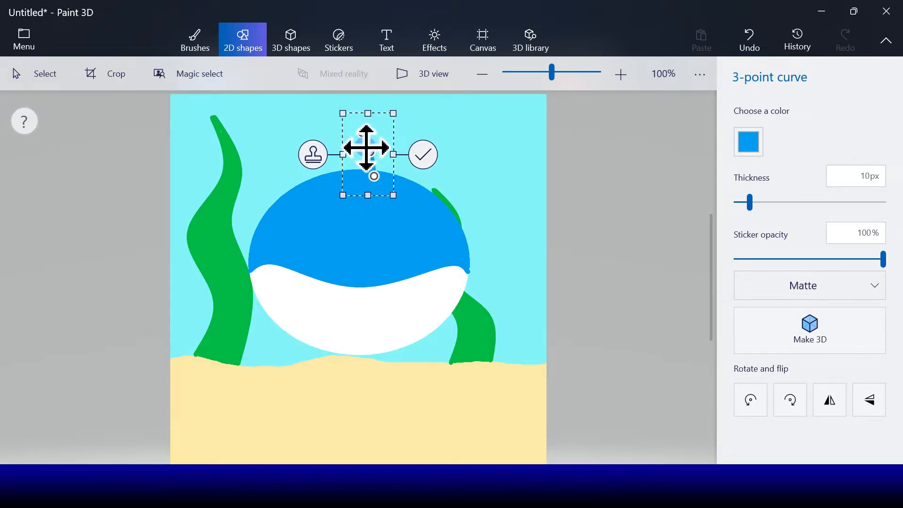
{"action": "left_click", "coordinate": [423, 154]}
Draw the left edge of the top fin as a blue 3-point curve meeting the first at the tip, and commit it.
{"action": "left_click", "coordinate": [779, 131]}
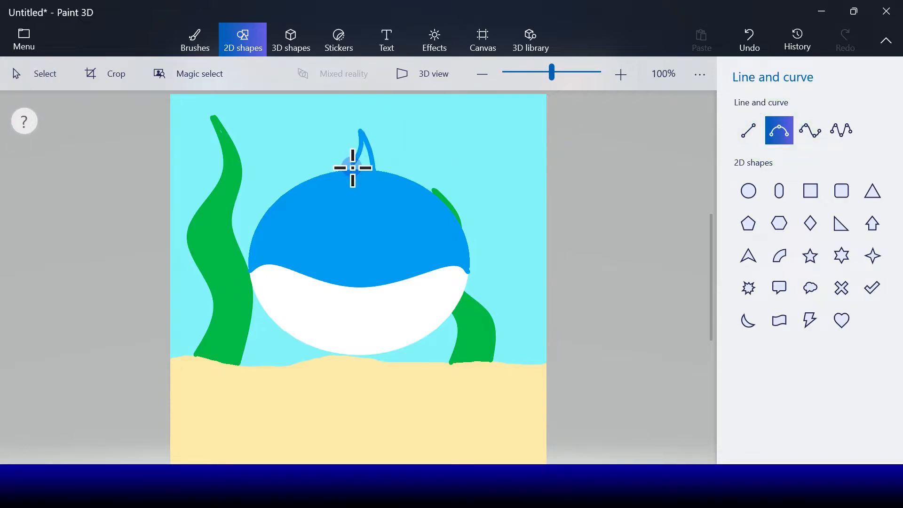
{"action": "left_click_drag", "start_coordinate": [347, 177], "coordinate": [360, 131]}
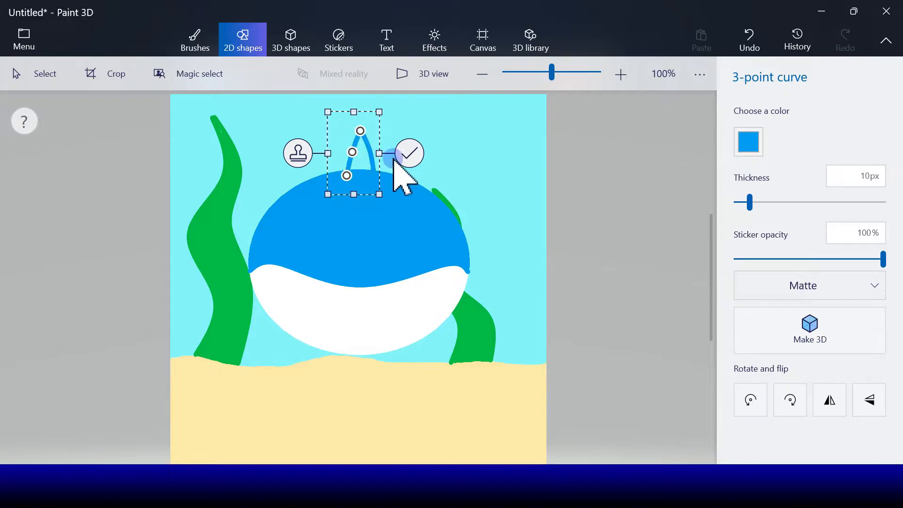
{"action": "left_click", "coordinate": [407, 165]}
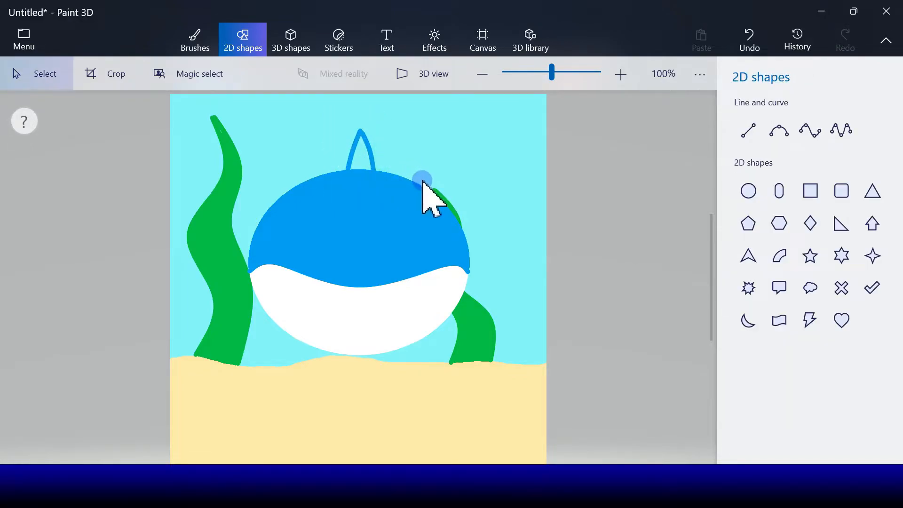
Draw the lower edges of both side fins as blue 3-point curves sagging outward from the white belly.
{"action": "left_click", "coordinate": [779, 134]}
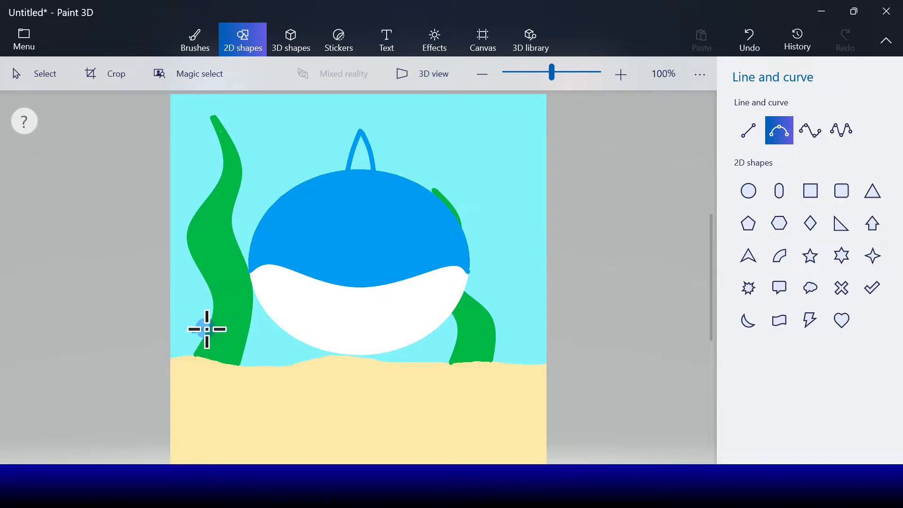
{"action": "left_click_drag", "start_coordinate": [270, 318], "coordinate": [223, 327]}
{"action": "left_click", "coordinate": [316, 325]}
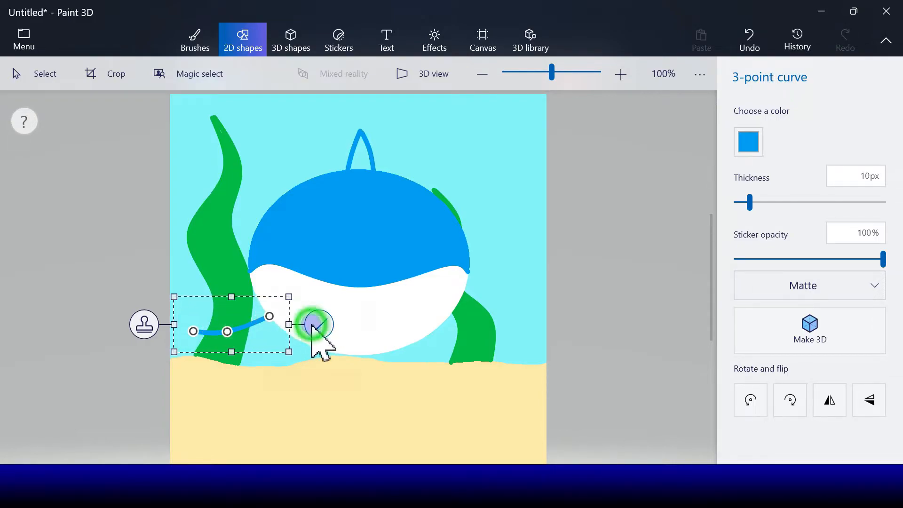
{"action": "left_click", "coordinate": [789, 121]}
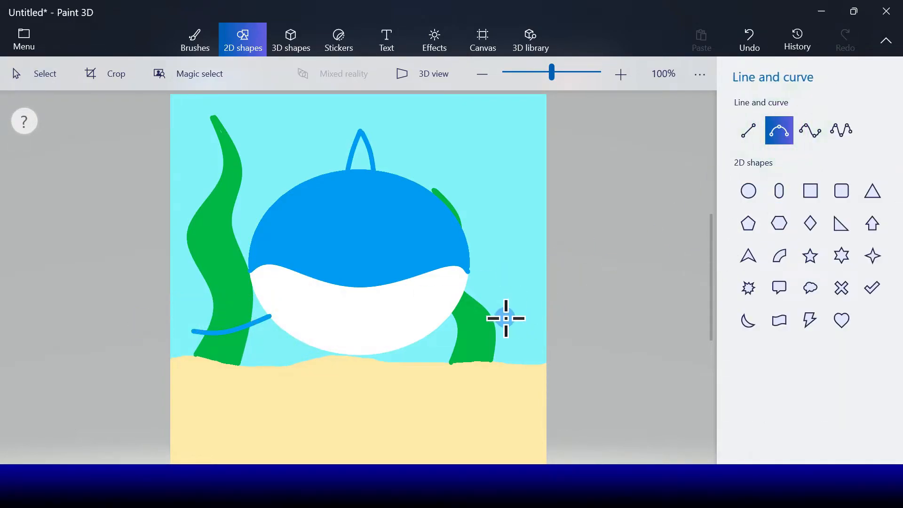
{"action": "left_click_drag", "start_coordinate": [450, 317], "coordinate": [477, 331]}
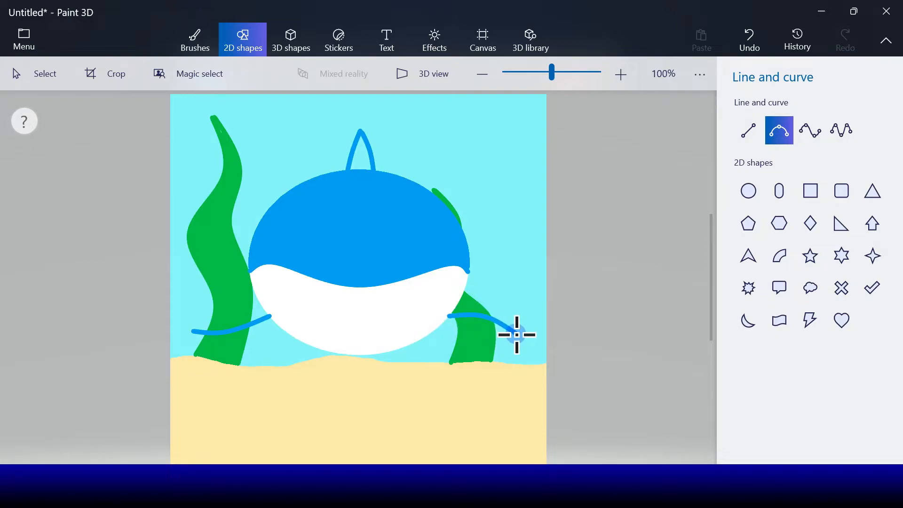
{"action": "left_click_drag", "start_coordinate": [517, 335], "coordinate": [516, 334]}
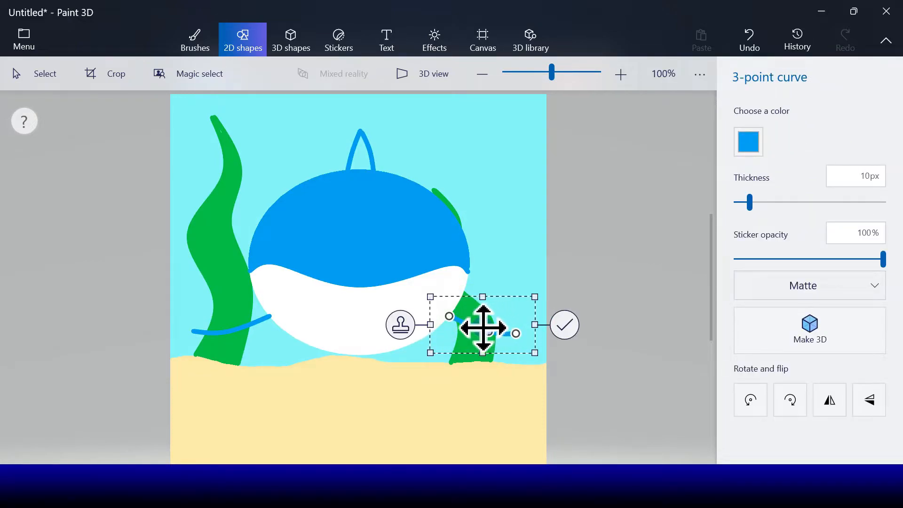
{"action": "left_click", "coordinate": [567, 324]}
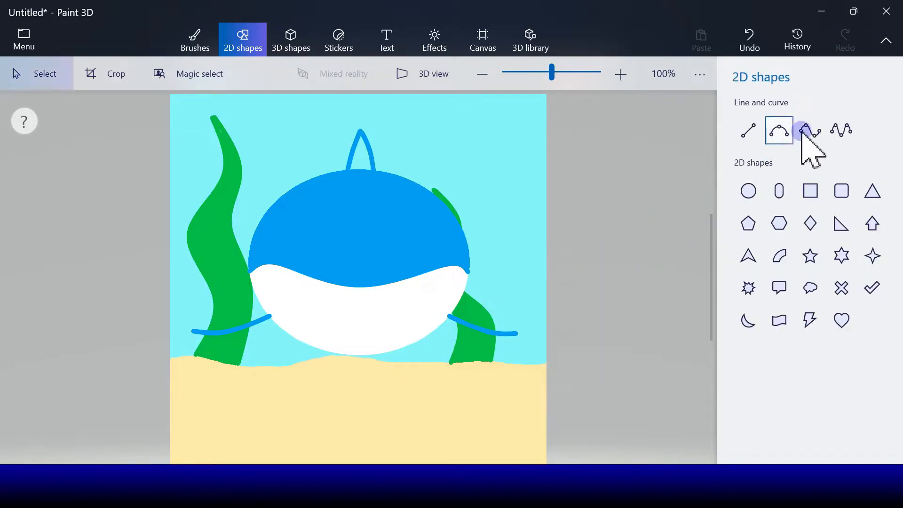
Close the left side fin with a bent blue 3-point curve from the body's edge to the fin tip.
{"action": "left_click", "coordinate": [780, 133]}
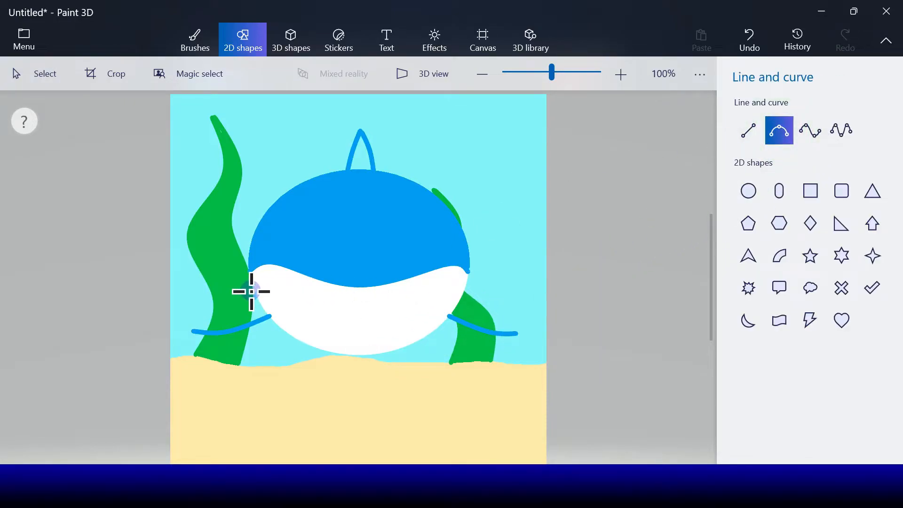
{"action": "left_click_drag", "start_coordinate": [254, 291], "coordinate": [192, 331]}
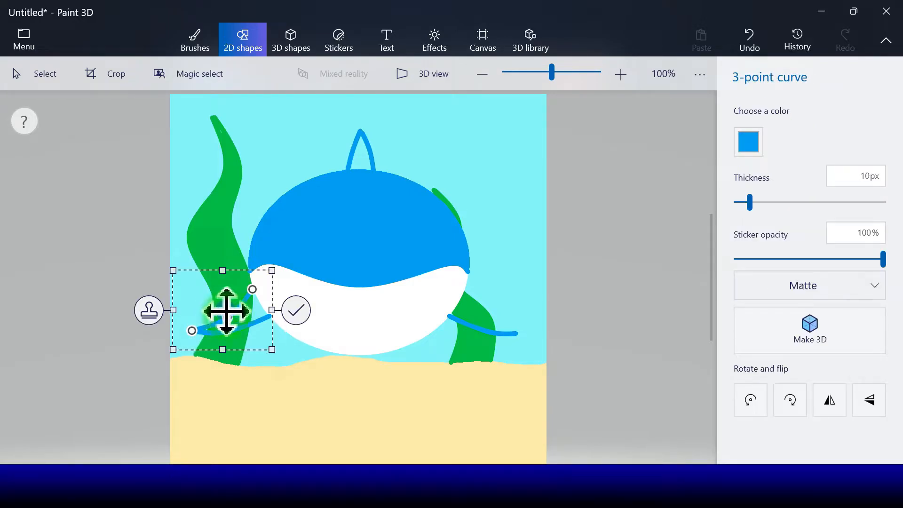
{"action": "left_click_drag", "start_coordinate": [221, 303], "coordinate": [223, 316]}
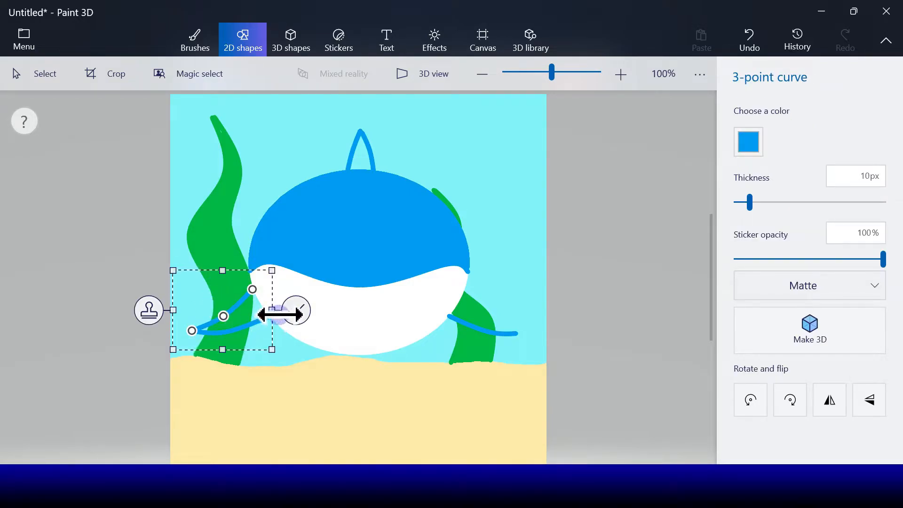
{"action": "left_click", "coordinate": [296, 311]}
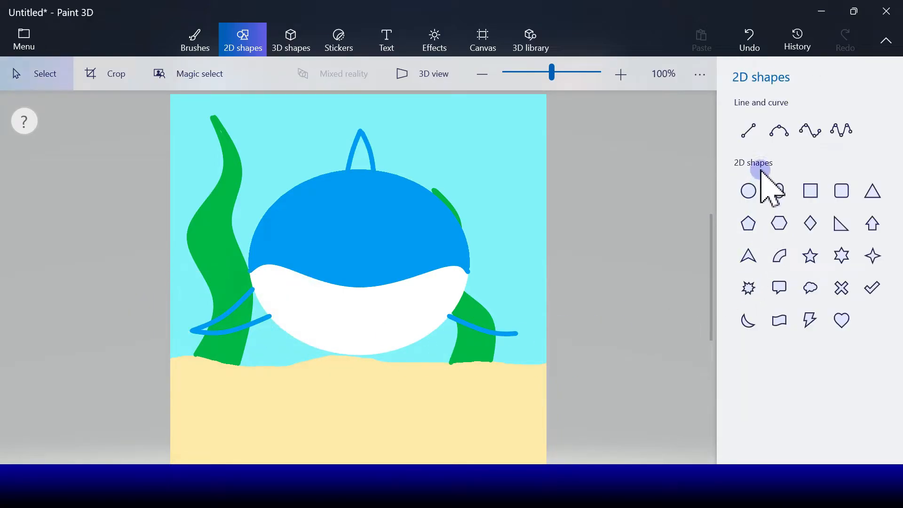
{"action": "left_click", "coordinate": [778, 131]}
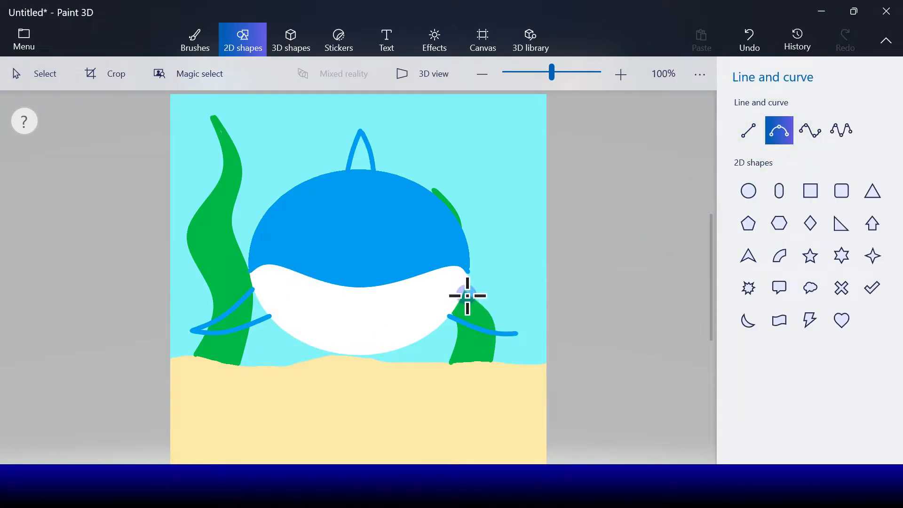
{"action": "left_click_drag", "start_coordinate": [466, 292], "coordinate": [518, 331]}
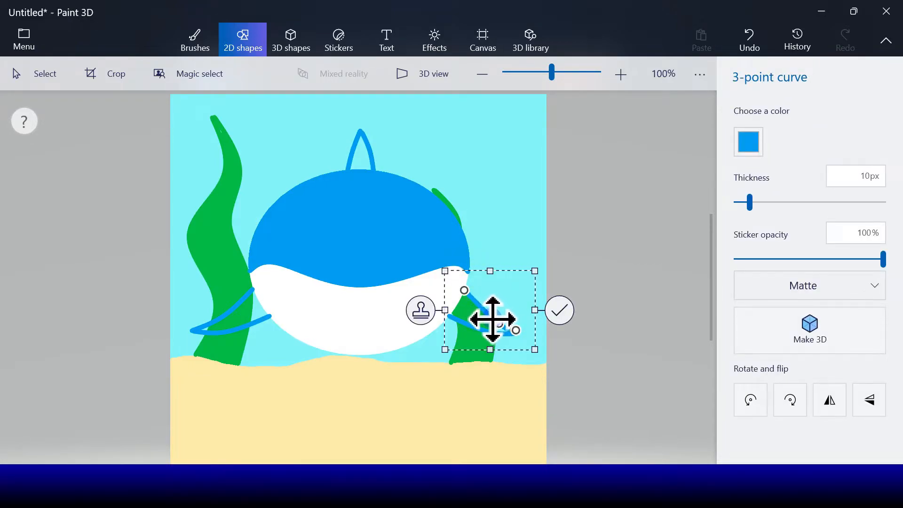
{"action": "left_click", "coordinate": [562, 314]}
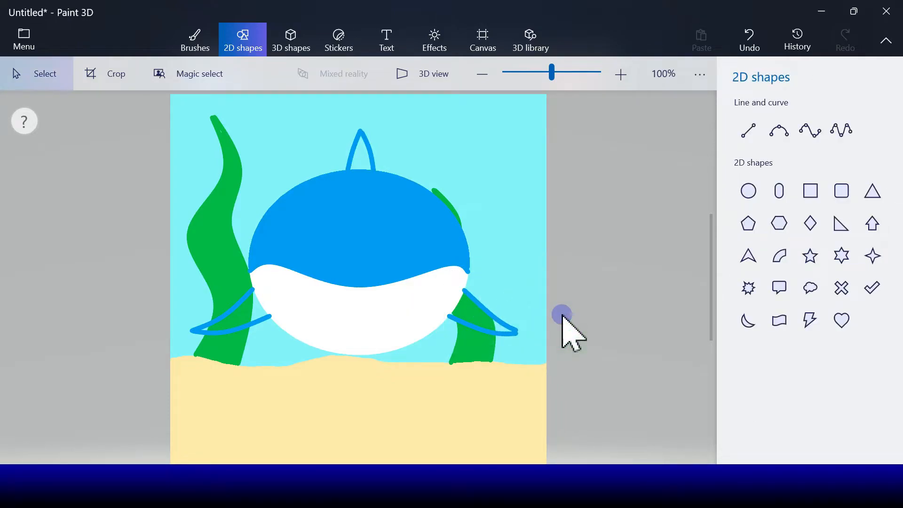
{"action": "left_click", "coordinate": [751, 41]}
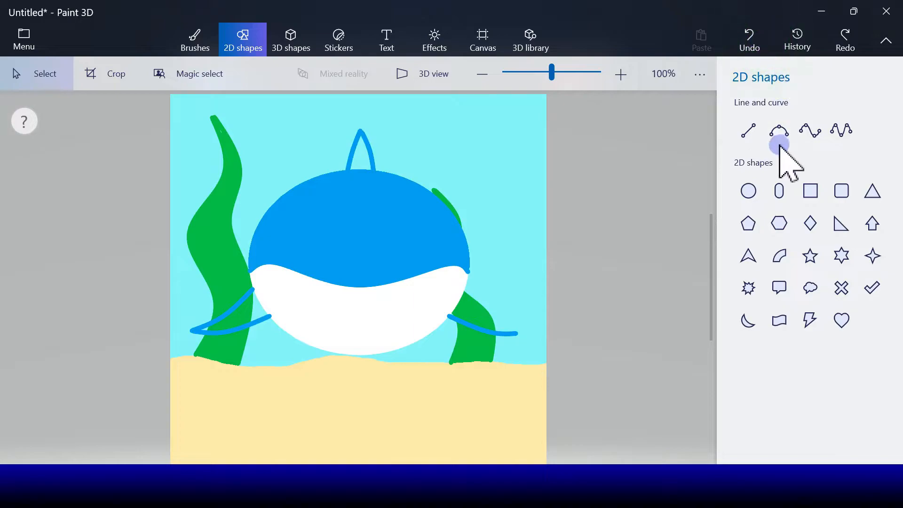
Close the right side fin with a bent blue 3-point curve from the fin tip to the body's edge.
{"action": "left_click", "coordinate": [779, 144]}
{"action": "left_click_drag", "start_coordinate": [517, 334], "coordinate": [463, 297]}
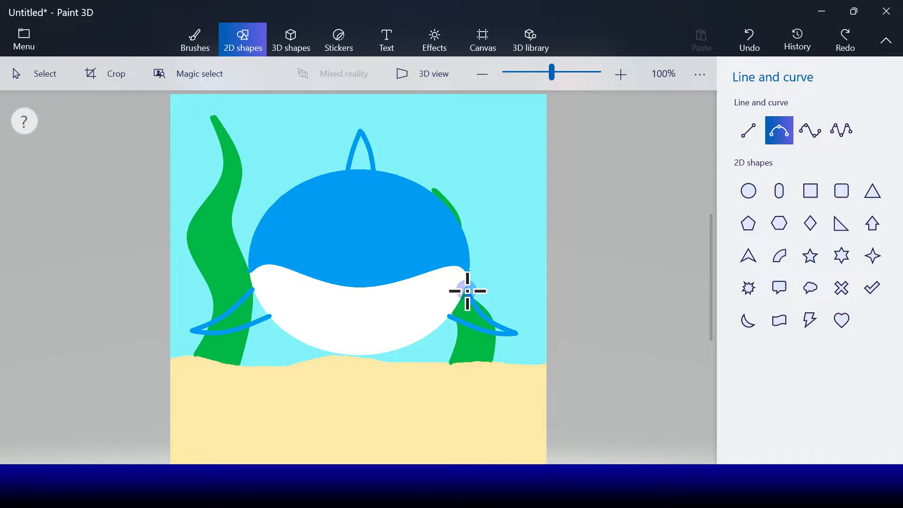
{"action": "left_click_drag", "start_coordinate": [468, 291], "coordinate": [467, 290]}
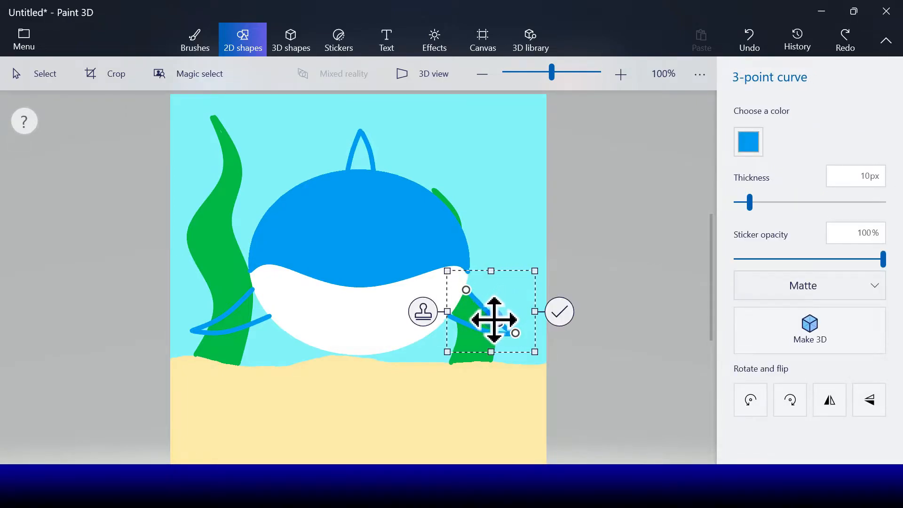
{"action": "left_click", "coordinate": [560, 312]}
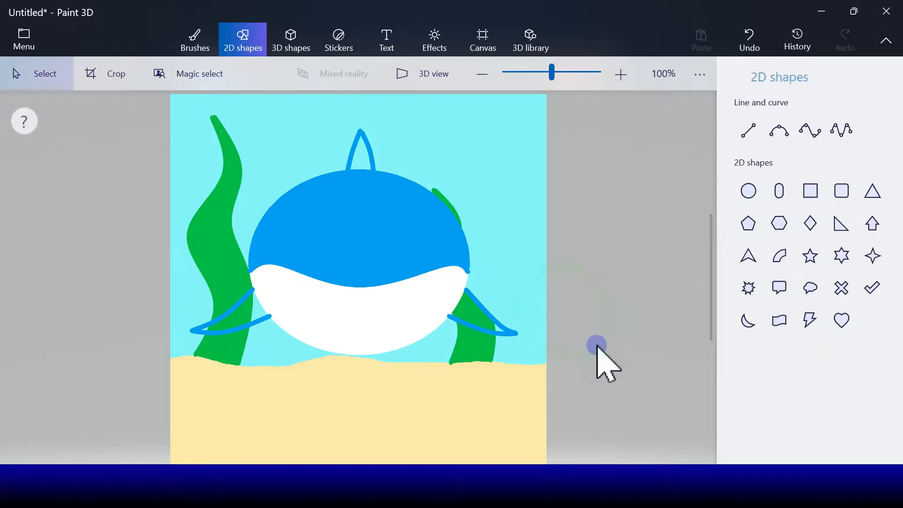
Fill all the areas inside both side fin outlines with blue.
{"action": "left_click", "coordinate": [193, 43]}
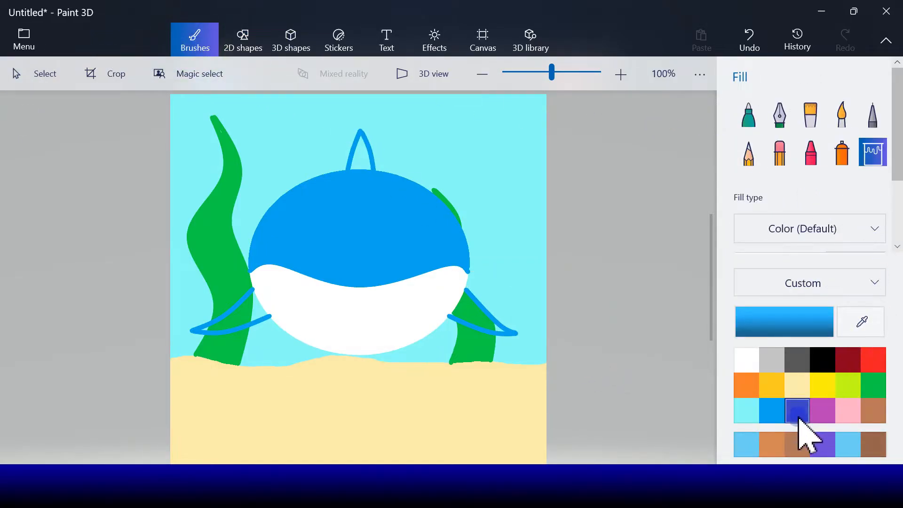
{"action": "left_click", "coordinate": [487, 323]}
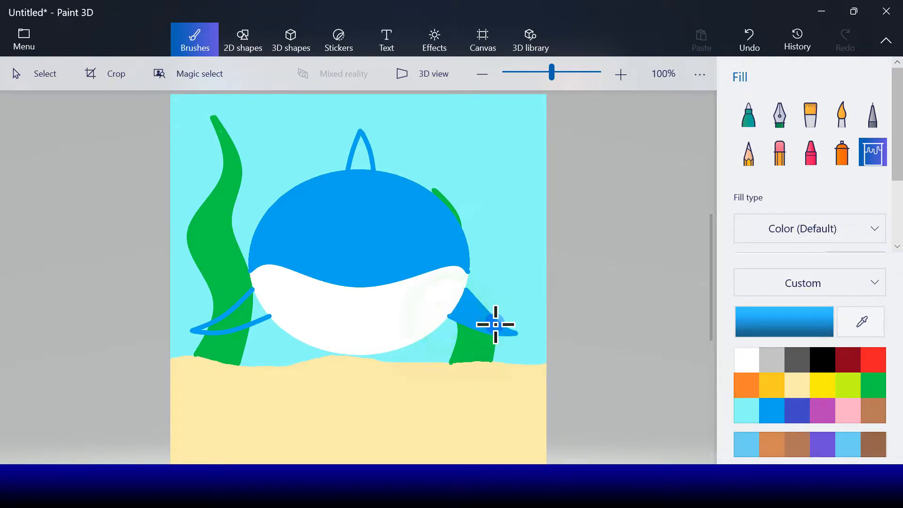
{"action": "left_click", "coordinate": [244, 310]}
{"action": "left_click", "coordinate": [255, 310]}
{"action": "left_click", "coordinate": [207, 327]}
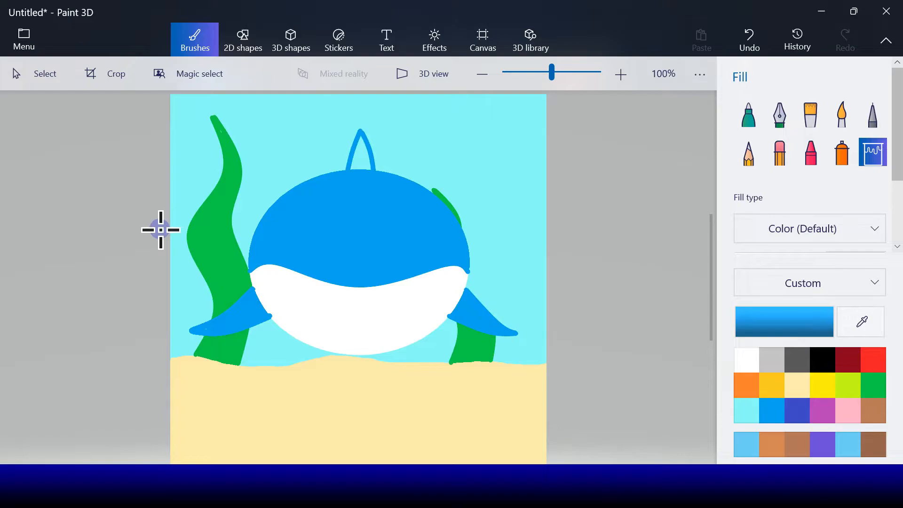
Draw a small oval for the left eye on the blue part, tilt it slightly counterclockwise, and set its outline to white.
{"action": "left_click", "coordinate": [243, 40]}
{"action": "left_click", "coordinate": [749, 191]}
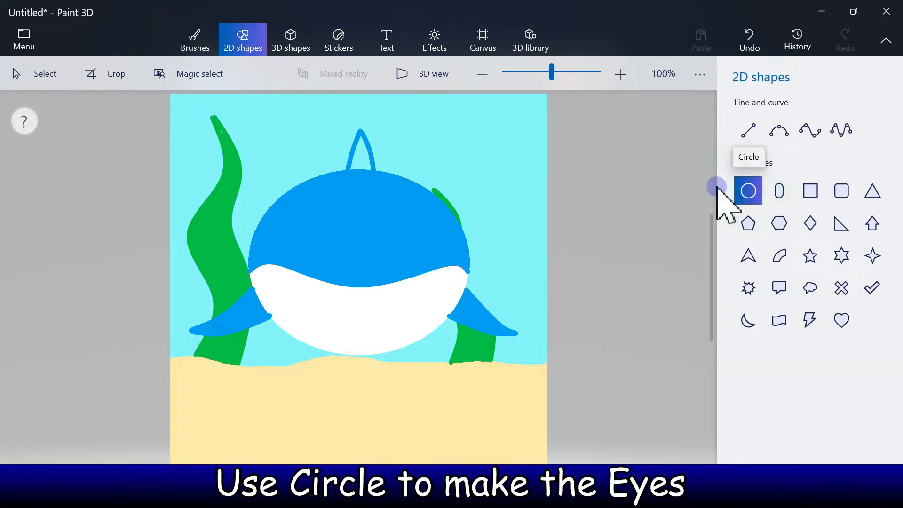
{"action": "left_click_drag", "start_coordinate": [298, 207], "coordinate": [356, 275]}
{"action": "left_click_drag", "start_coordinate": [324, 179], "coordinate": [308, 187]}
{"action": "left_click", "coordinate": [748, 207]}
{"action": "left_click", "coordinate": [701, 254]}
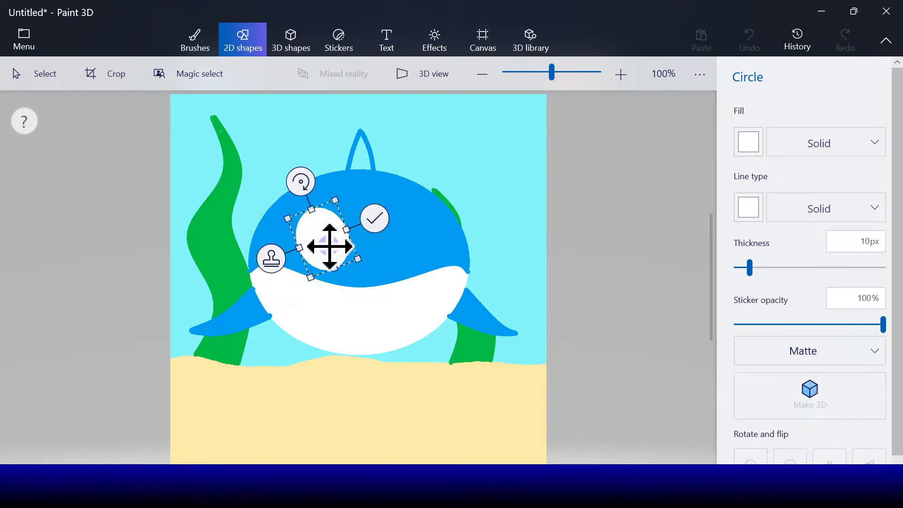
Stamp the white oval as the left eye, and place a copy tilted clockwise as the right eye.
{"action": "left_click_drag", "start_coordinate": [331, 246], "coordinate": [397, 229]}
{"action": "left_click", "coordinate": [264, 257]}
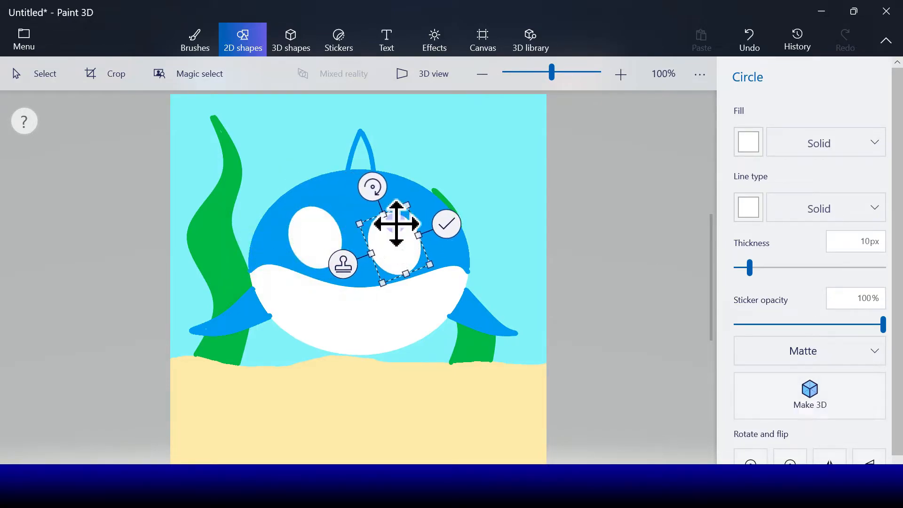
{"action": "left_click_drag", "start_coordinate": [372, 188], "coordinate": [422, 189]}
{"action": "left_click_drag", "start_coordinate": [399, 250], "coordinate": [414, 244]}
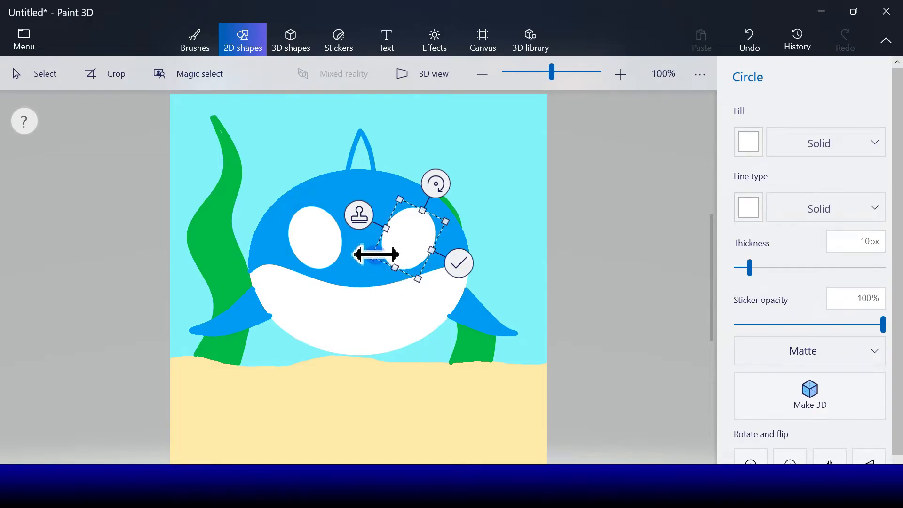
{"action": "left_click", "coordinate": [360, 217]}
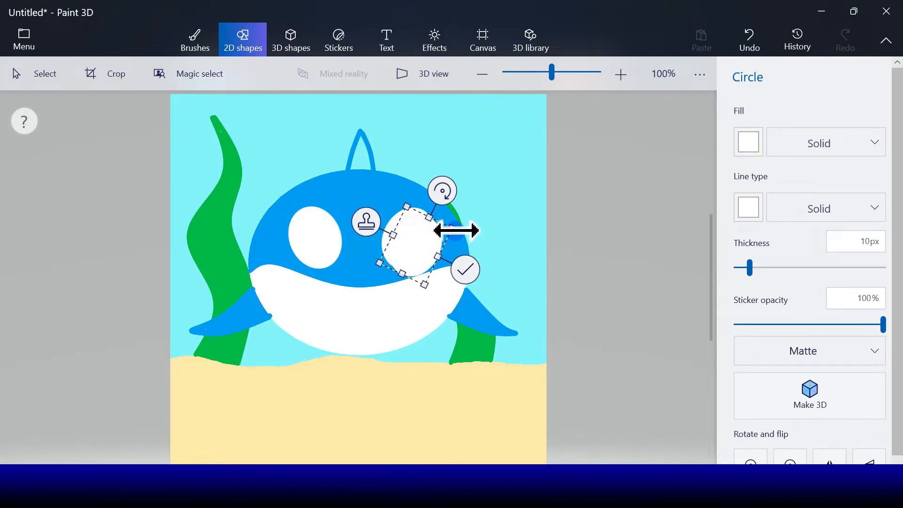
Make the right eye's pupil from the oval copy with black outline and fill, shrunk and placed inside the white.
{"action": "left_click", "coordinate": [748, 209]}
{"action": "left_click", "coordinate": [769, 268]}
{"action": "left_click", "coordinate": [748, 142]}
{"action": "left_click", "coordinate": [757, 197]}
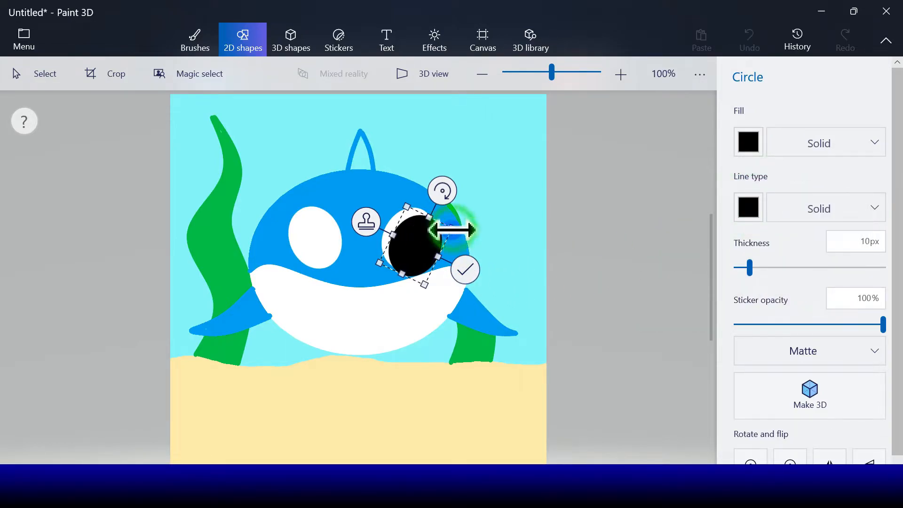
{"action": "left_click_drag", "start_coordinate": [453, 229], "coordinate": [441, 233]}
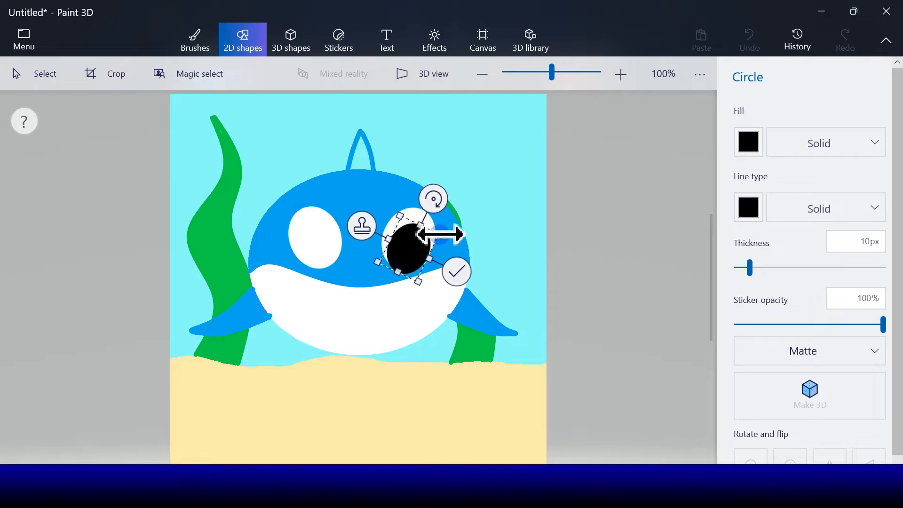
{"action": "left_click_drag", "start_coordinate": [414, 246], "coordinate": [407, 240]}
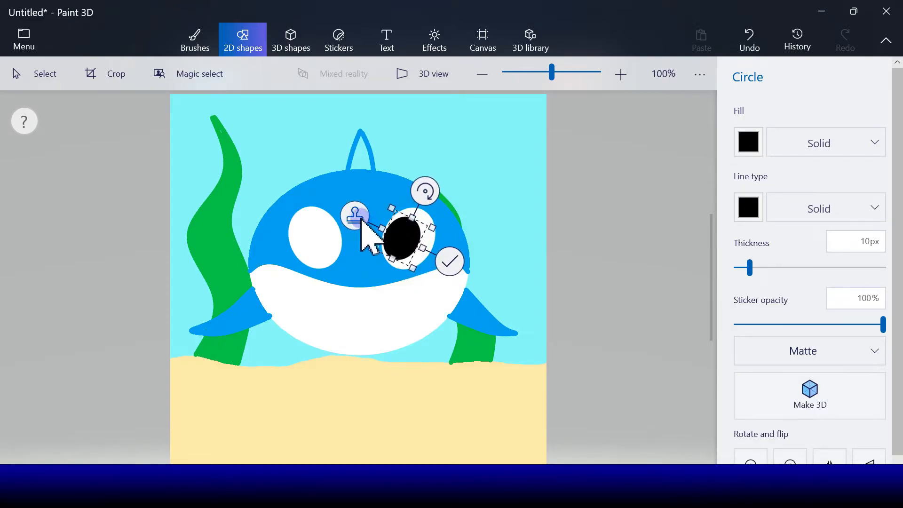
Apply the right pupil and place a copy tilted counterclockwise inside the left eye.
{"action": "left_click_drag", "start_coordinate": [411, 242], "coordinate": [350, 230]}
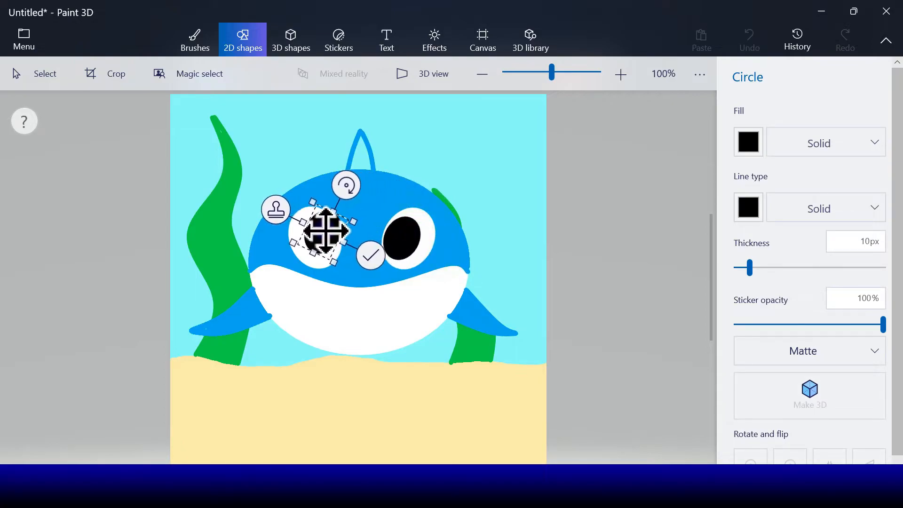
{"action": "left_click_drag", "start_coordinate": [340, 193], "coordinate": [291, 190]}
{"action": "left_click_drag", "start_coordinate": [317, 231], "coordinate": [322, 233]}
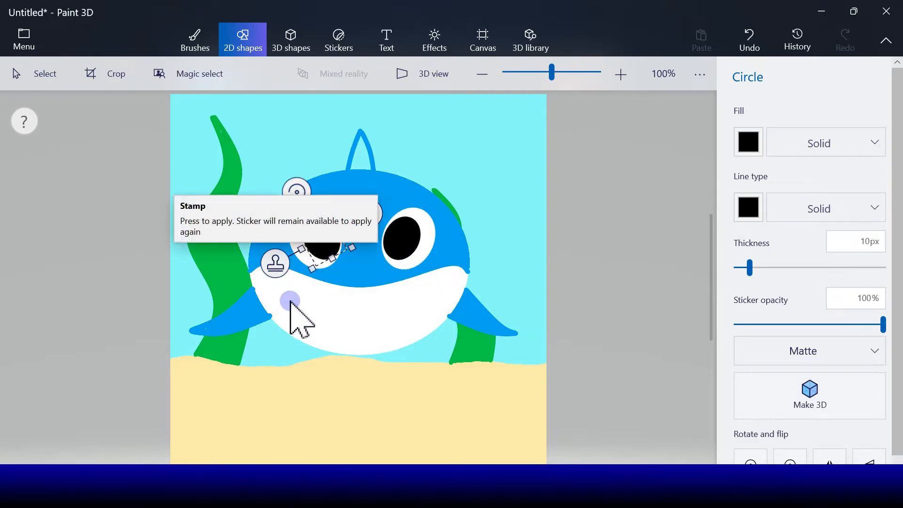
{"action": "left_click", "coordinate": [276, 264]}
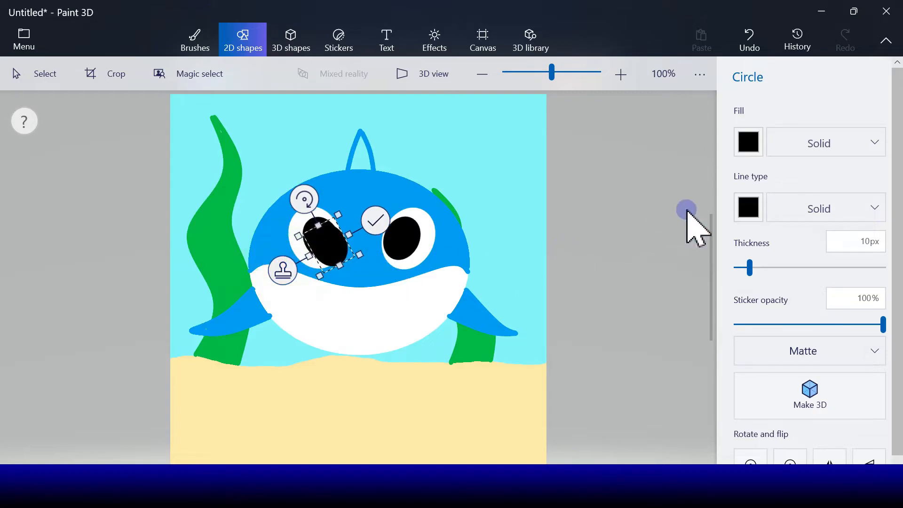
Make a highlight from the oval copy with white outline and fill, shrink it, and stamp it on the left pupil's upper left.
{"action": "left_click", "coordinate": [748, 207]}
{"action": "left_click", "coordinate": [689, 266]}
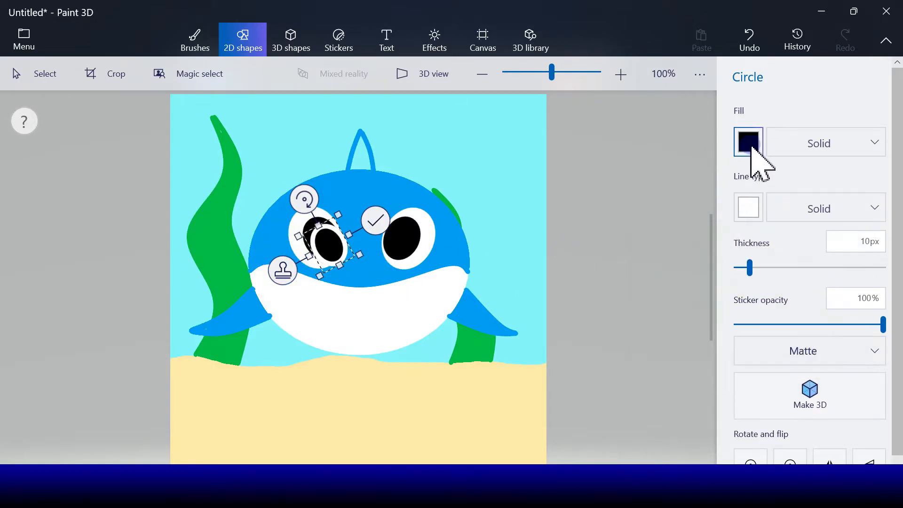
{"action": "left_click", "coordinate": [750, 142]}
{"action": "left_click", "coordinate": [687, 196]}
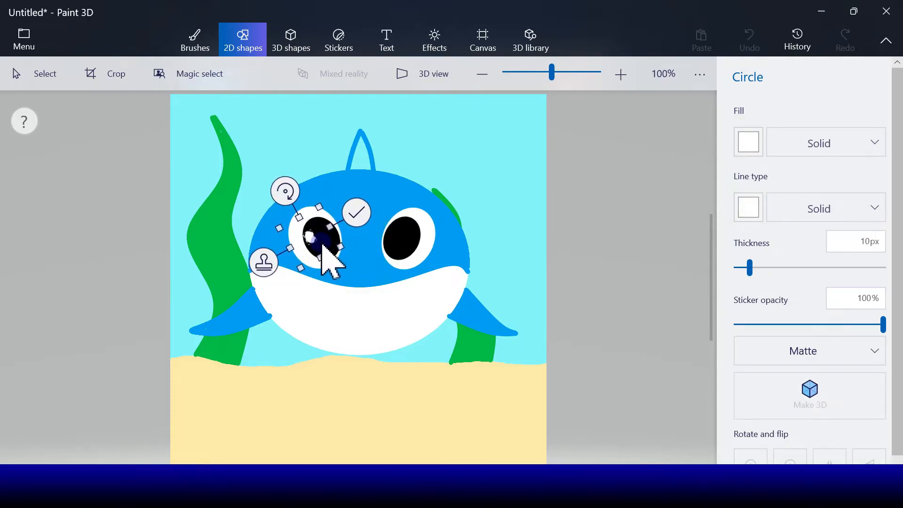
{"action": "left_click_drag", "start_coordinate": [284, 187], "coordinate": [307, 184]}
{"action": "left_click_drag", "start_coordinate": [324, 241], "coordinate": [397, 238]}
{"action": "left_click", "coordinate": [255, 234]}
Try placing the tilted highlight copy on the right pupil's upper left, and undo the placement.
{"action": "mouse_move", "coordinate": [392, 177]}
{"action": "left_mouse_down"}
{"action": "mouse_move", "coordinate": [399, 191]}
{"action": "mouse_move", "coordinate": [406, 178]}
{"action": "left_mouse_up"}
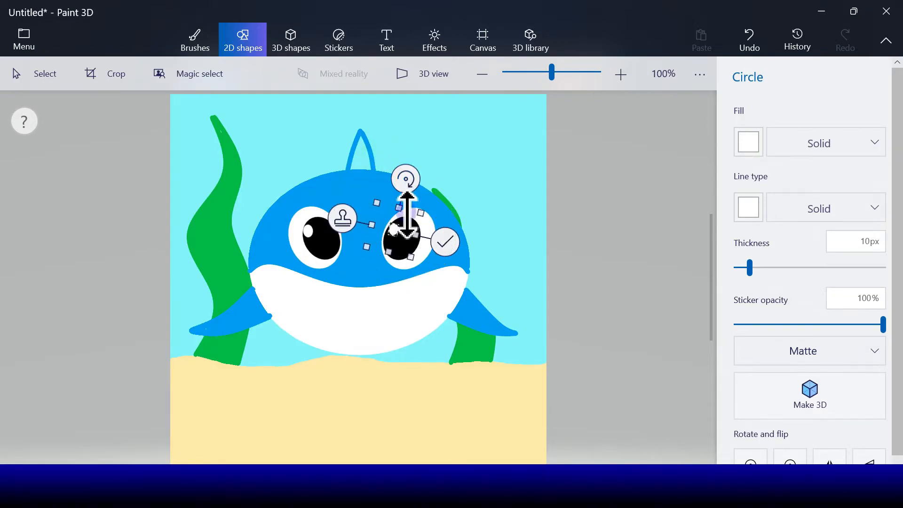
{"action": "left_click_drag", "start_coordinate": [398, 236], "coordinate": [392, 227]}
{"action": "left_click", "coordinate": [444, 240]}
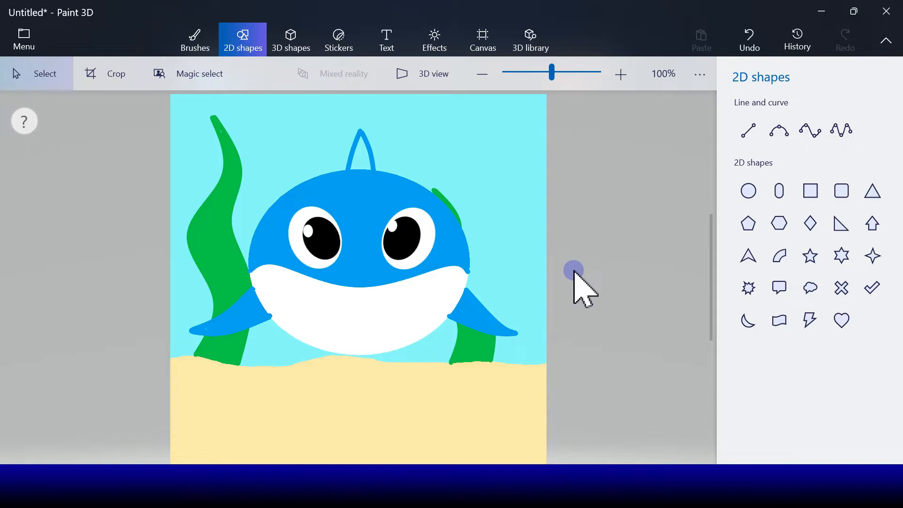
{"action": "left_click", "coordinate": [750, 40]}
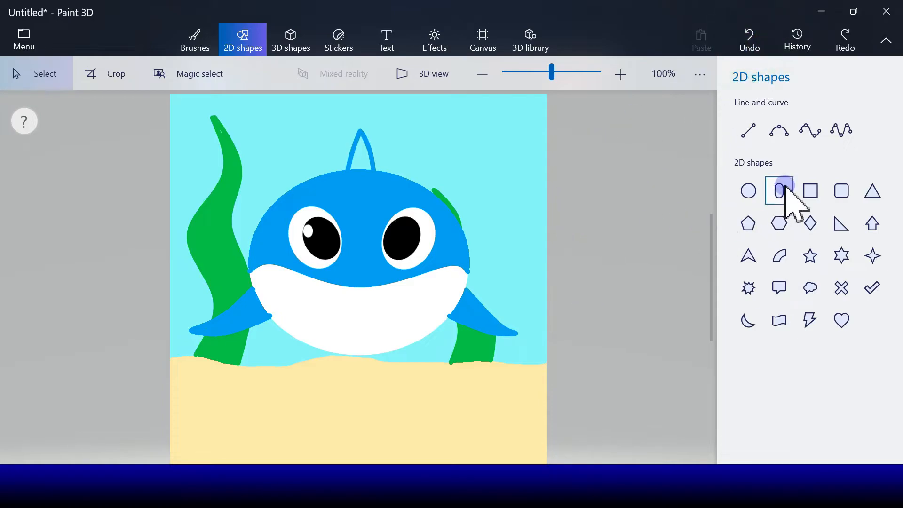
Draw a small white circle and place it as a highlight on the upper left of the right pupil.
{"action": "left_click", "coordinate": [749, 191]}
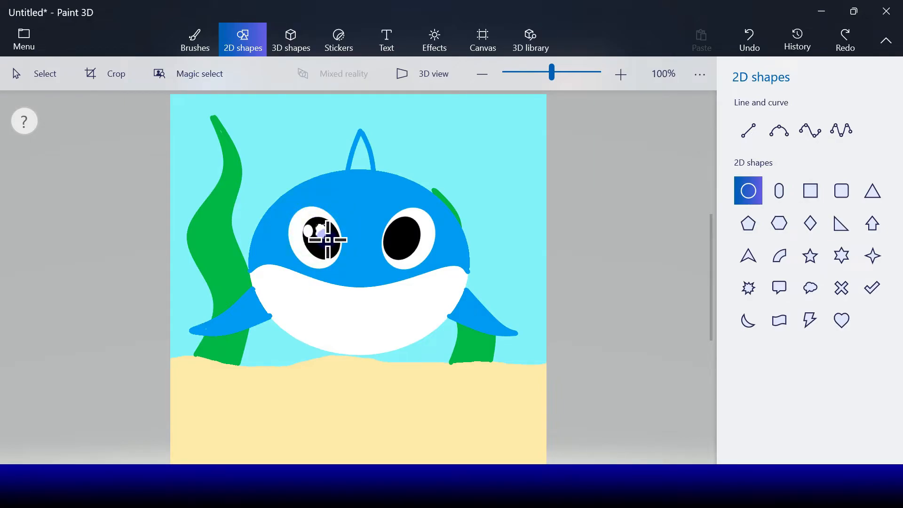
{"action": "left_click_drag", "start_coordinate": [326, 238], "coordinate": [396, 229]}
{"action": "left_click_drag", "start_coordinate": [392, 180], "coordinate": [396, 182]}
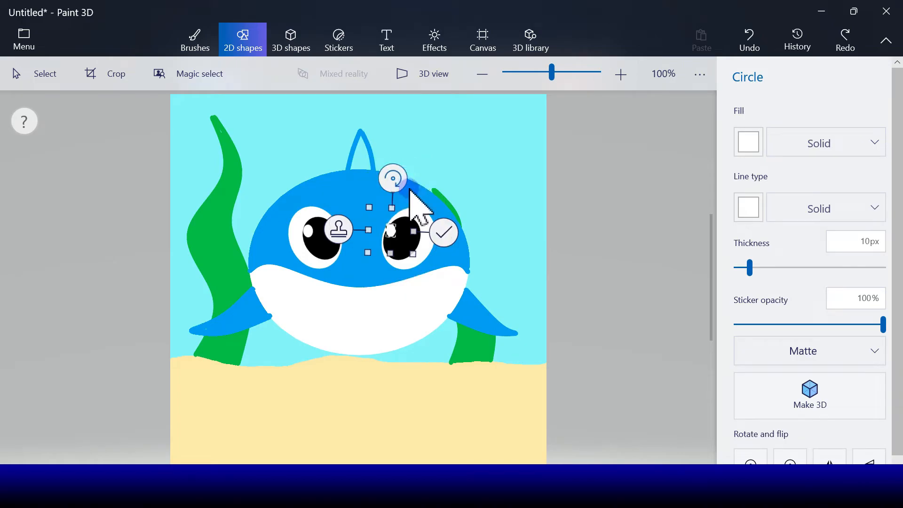
{"action": "left_click", "coordinate": [445, 233]}
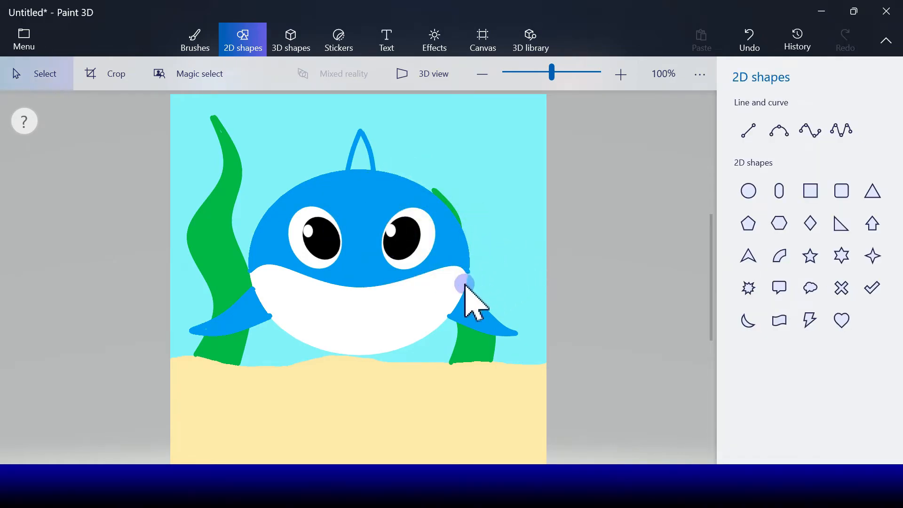
Draw a tiny oval left nostril between the eyes with indigo outline and fill, tilt it slightly counterclockwise, and stamp it.
{"action": "left_click", "coordinate": [748, 191]}
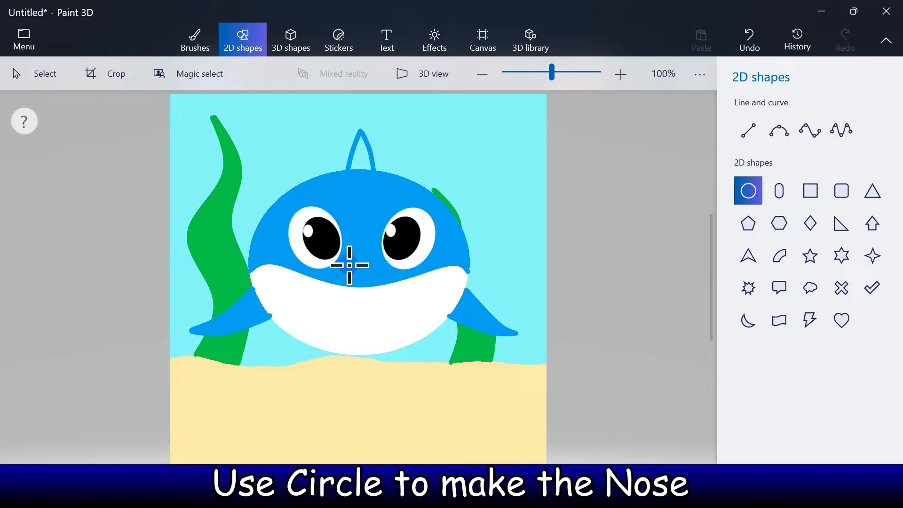
{"action": "left_click_drag", "start_coordinate": [347, 266], "coordinate": [354, 277]}
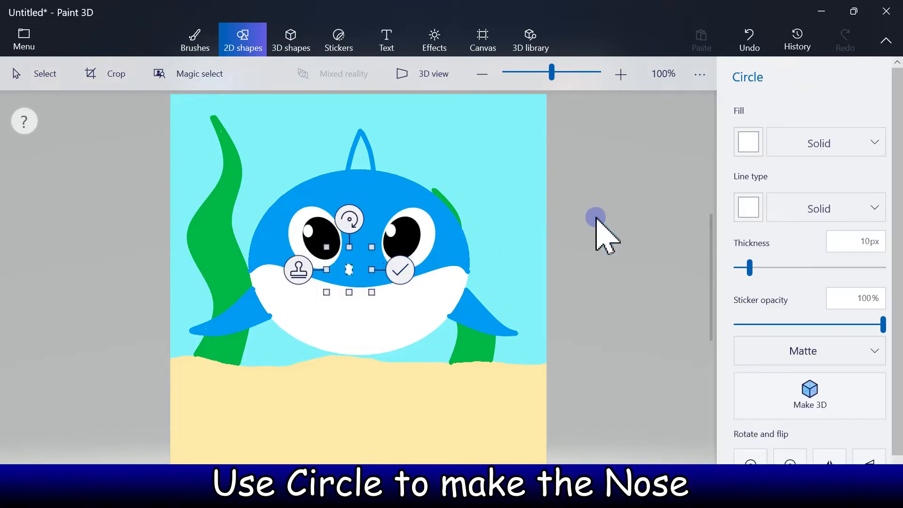
{"action": "left_click", "coordinate": [748, 206]}
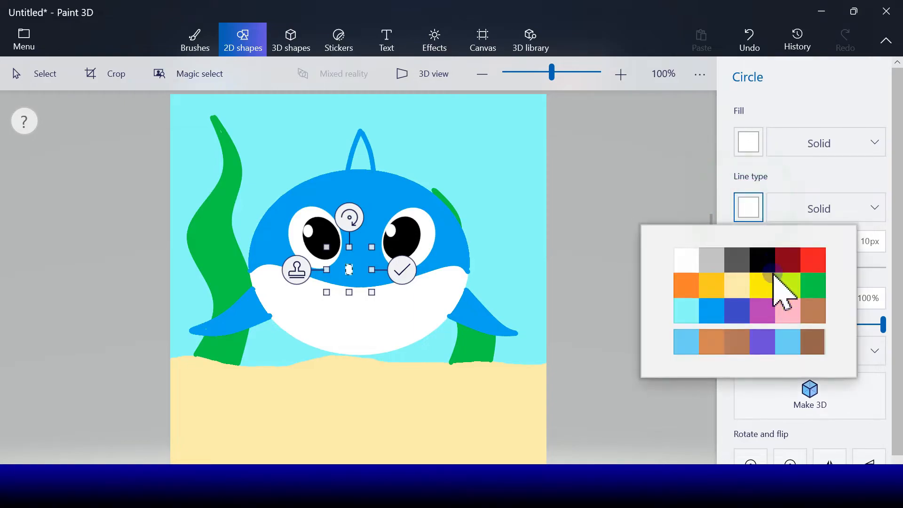
{"action": "left_click", "coordinate": [740, 313]}
{"action": "left_click", "coordinate": [748, 142]}
{"action": "left_click", "coordinate": [733, 244]}
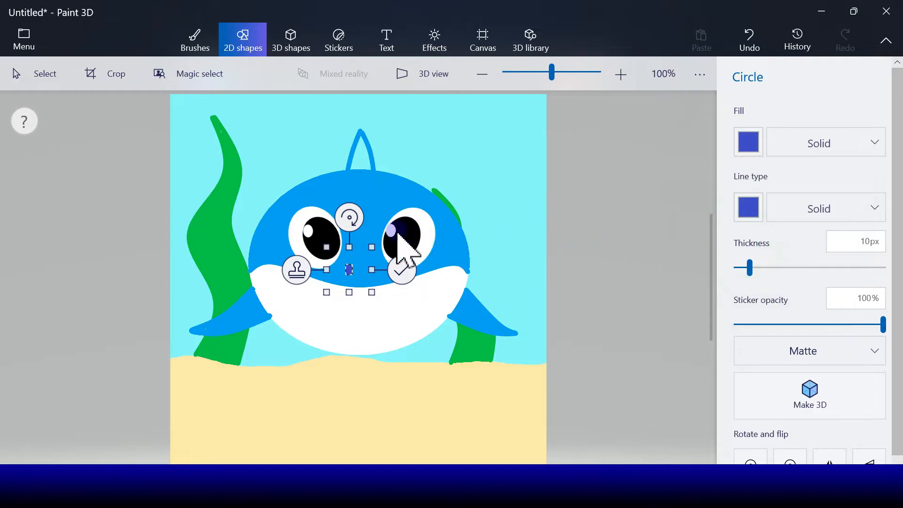
{"action": "left_click_drag", "start_coordinate": [349, 217], "coordinate": [343, 220]}
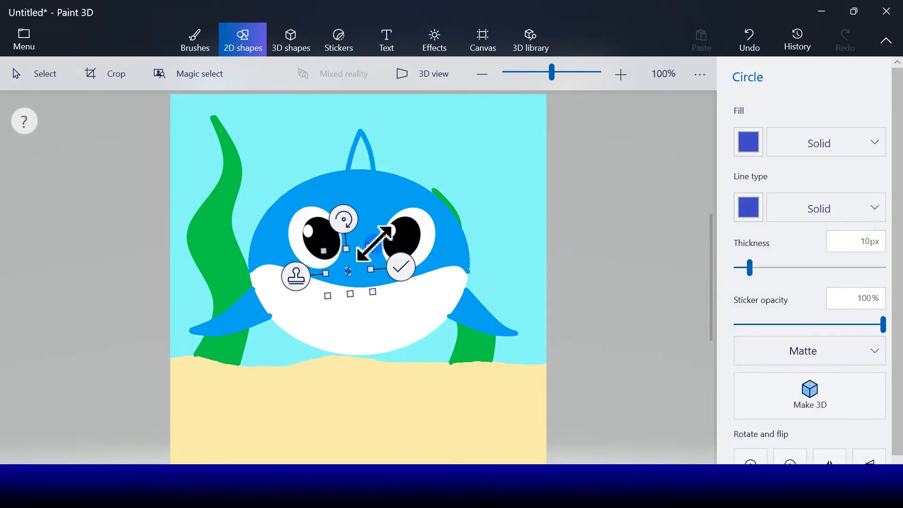
{"action": "left_click", "coordinate": [296, 276]}
Place a copy of the nostril to its right at the same height, with its tilt straightened, and apply it.
{"action": "left_click_drag", "start_coordinate": [355, 264], "coordinate": [372, 259]}
{"action": "left_click_drag", "start_coordinate": [372, 259], "coordinate": [374, 263]}
{"action": "left_click_drag", "start_coordinate": [367, 220], "coordinate": [373, 222]}
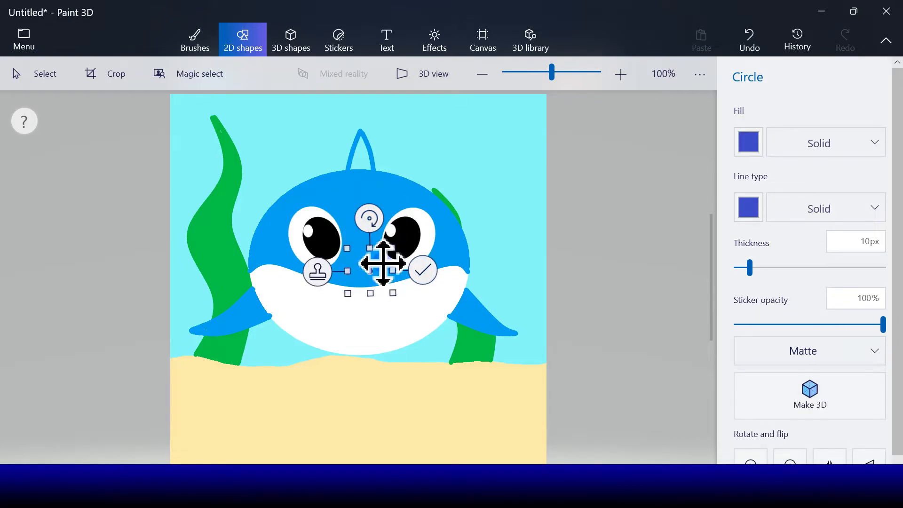
{"action": "left_click", "coordinate": [423, 270]}
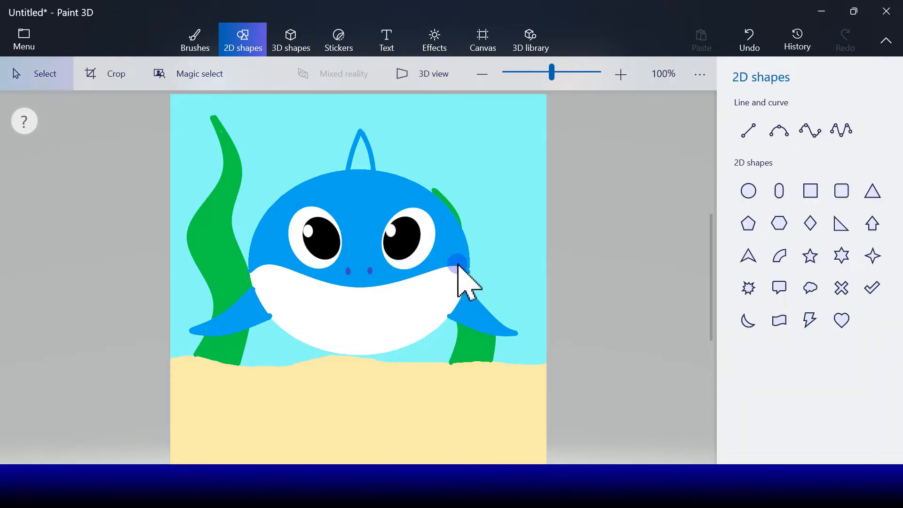
Draw a wide smiling mouth across the white area with a 4-point curve bent downward, and colour it red.
{"action": "left_click", "coordinate": [810, 130]}
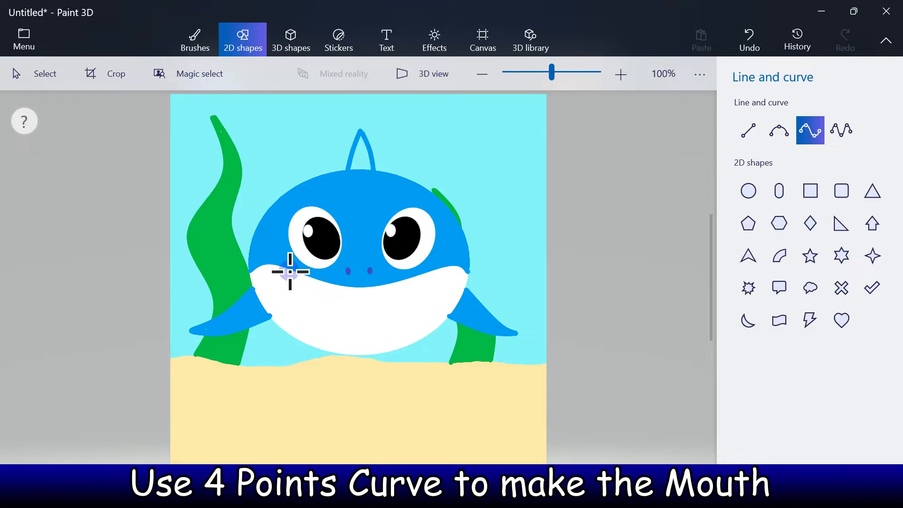
{"action": "left_click_drag", "start_coordinate": [307, 287], "coordinate": [435, 277]}
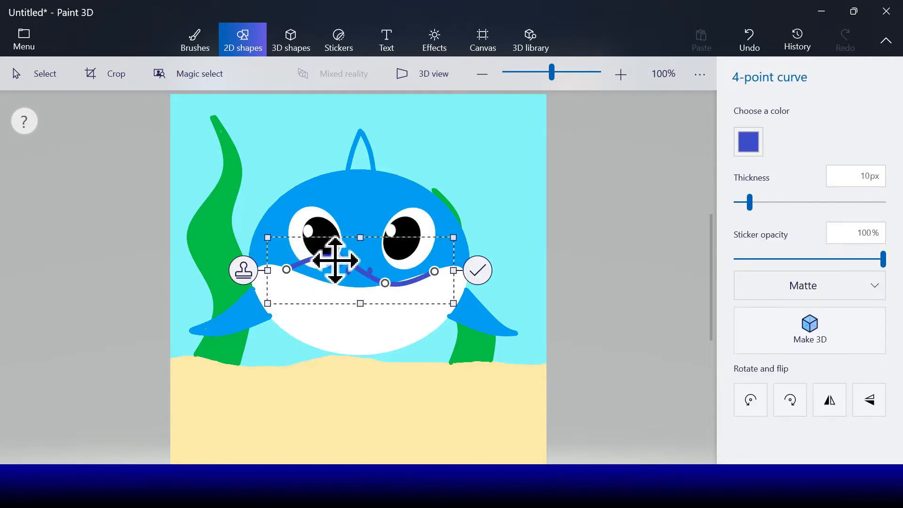
{"action": "left_click_drag", "start_coordinate": [335, 292], "coordinate": [333, 313]}
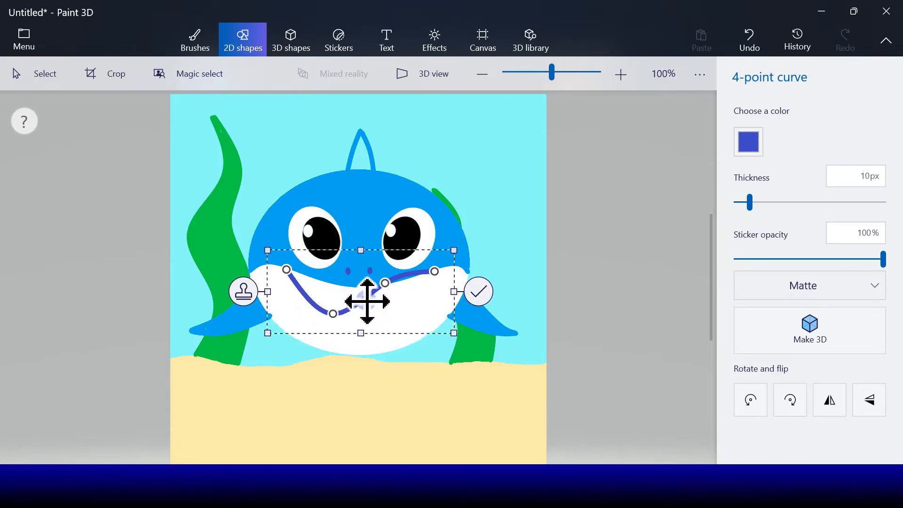
{"action": "left_click_drag", "start_coordinate": [388, 284], "coordinate": [391, 308]}
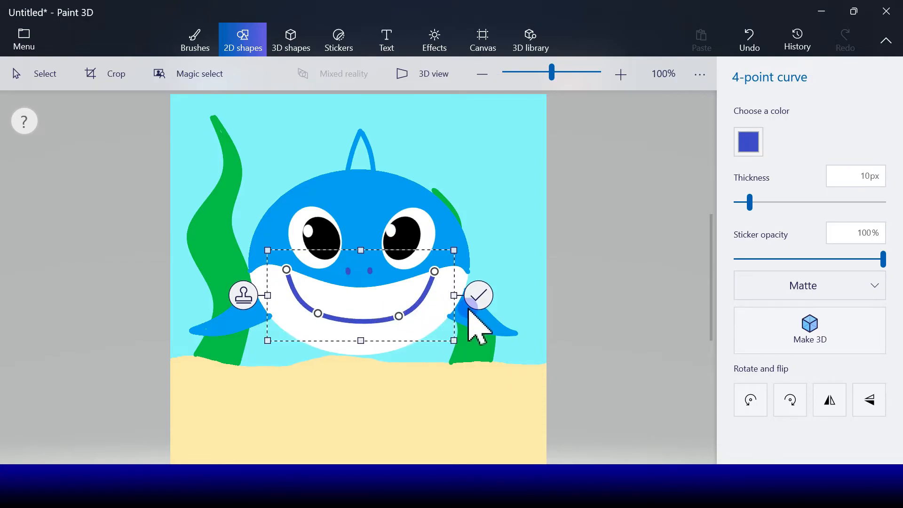
{"action": "left_click", "coordinate": [749, 142]}
{"action": "left_click", "coordinate": [809, 194]}
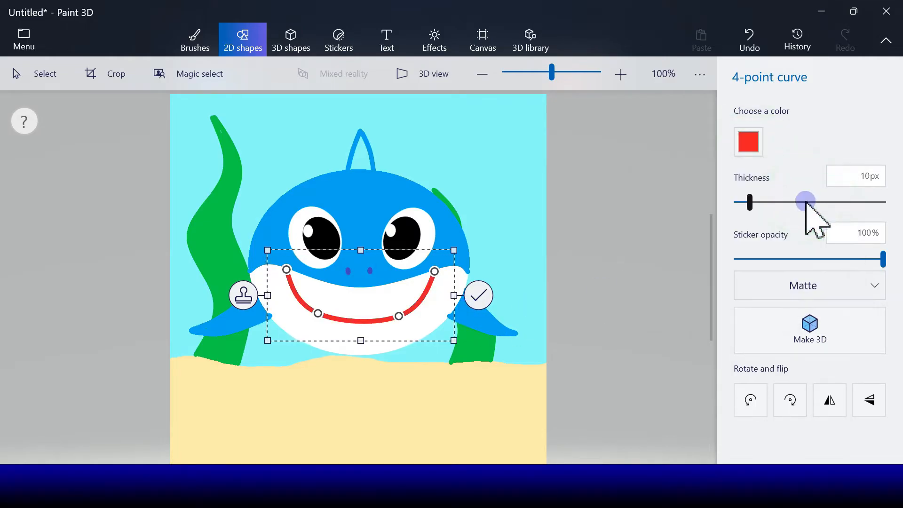
{"action": "left_click", "coordinate": [475, 298]}
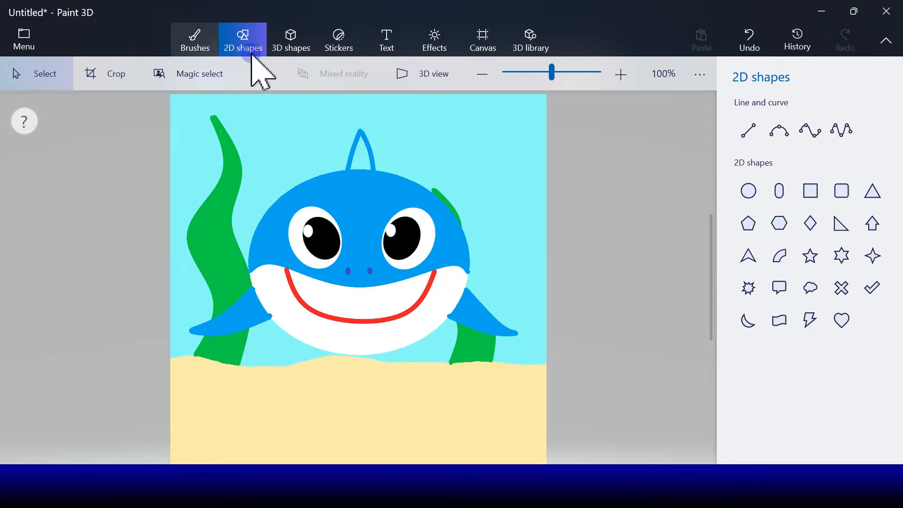
Fill the area between the mouth curve and the blue part with red.
{"action": "left_click", "coordinate": [206, 38]}
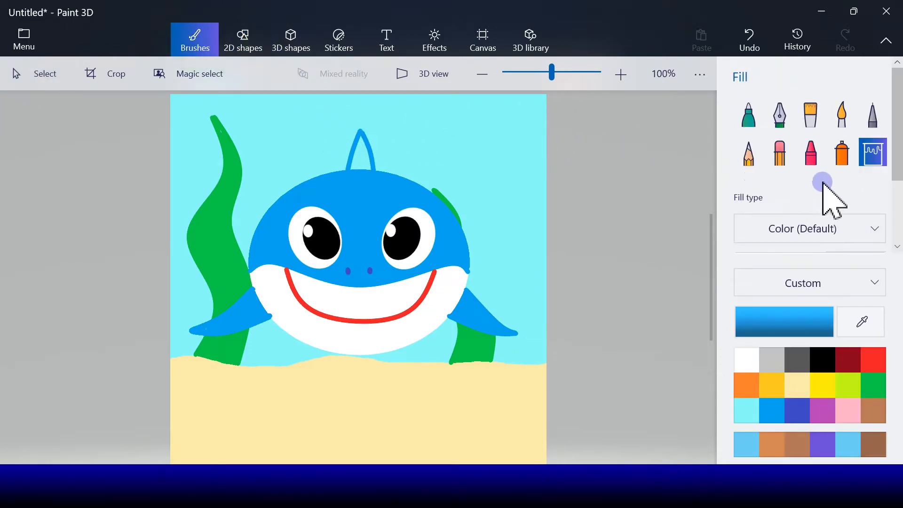
{"action": "left_click", "coordinate": [868, 368]}
{"action": "left_click", "coordinate": [408, 299]}
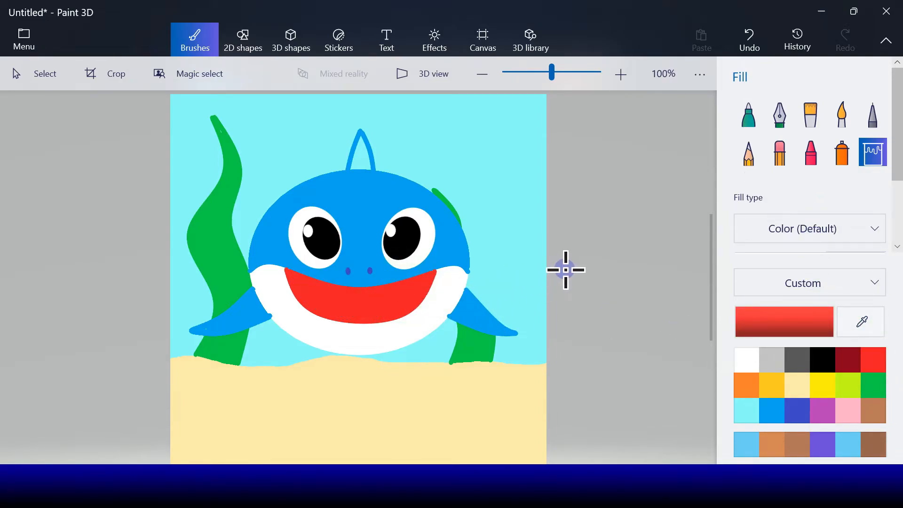
Outline a small pointed tooth hanging at the mouth's left corner with two short white 5 px lines meeting in a V.
{"action": "left_click", "coordinate": [243, 44]}
{"action": "left_click", "coordinate": [748, 132]}
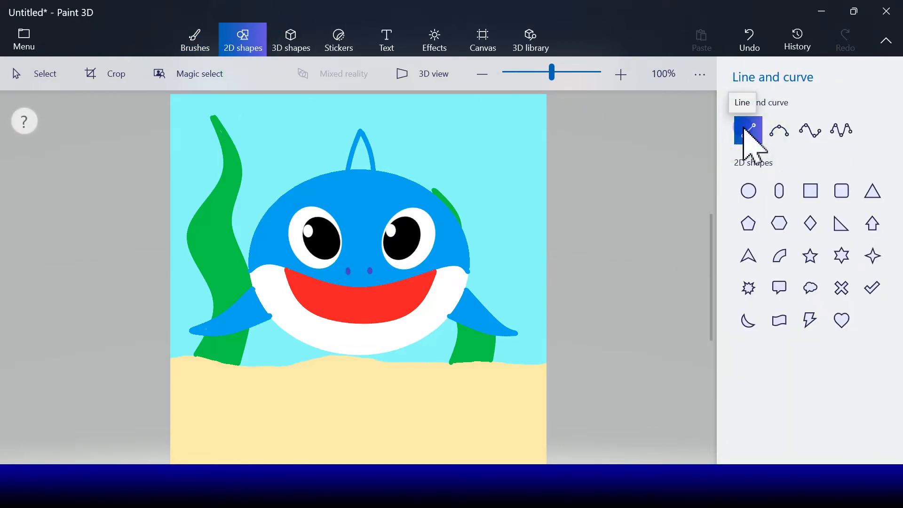
{"action": "left_click", "coordinate": [287, 270]}
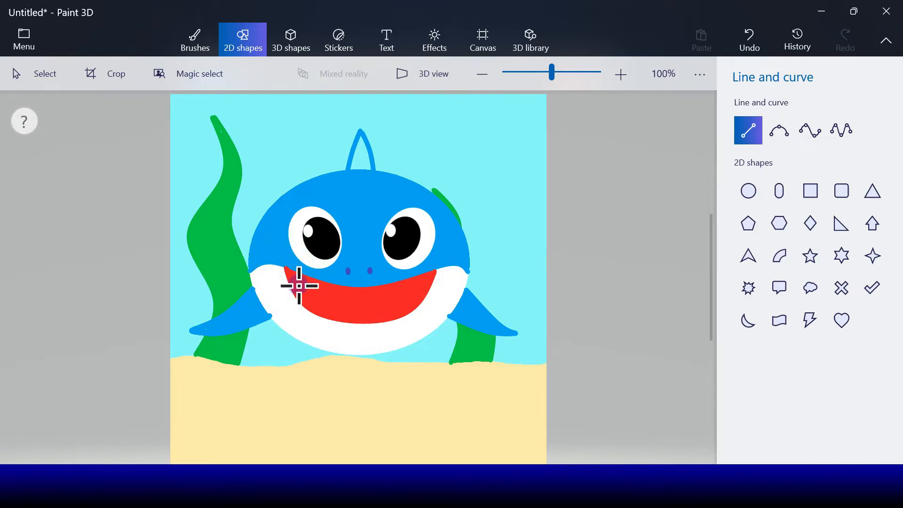
{"action": "left_click_drag", "start_coordinate": [299, 285], "coordinate": [298, 284]}
{"action": "left_click", "coordinate": [749, 141]}
{"action": "left_click", "coordinate": [687, 192]}
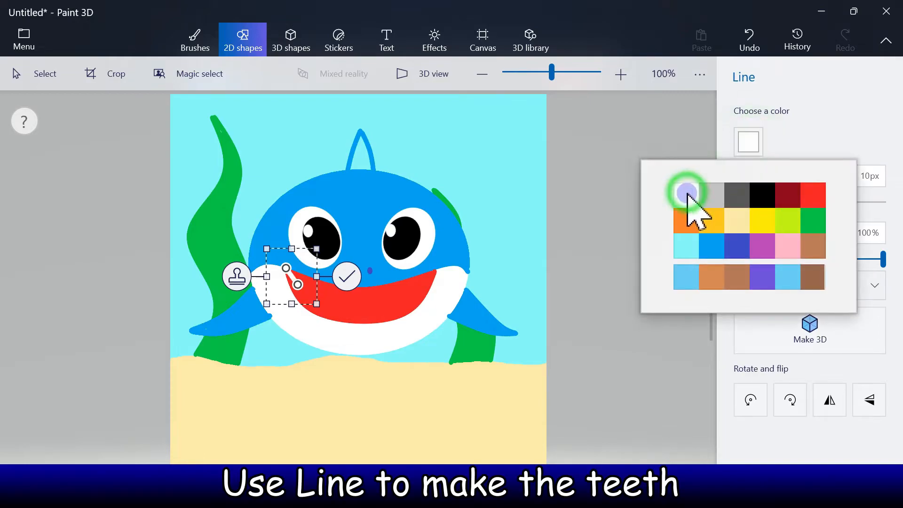
{"action": "left_click", "coordinate": [748, 207]}
{"action": "left_click_drag", "start_coordinate": [748, 208], "coordinate": [743, 206]}
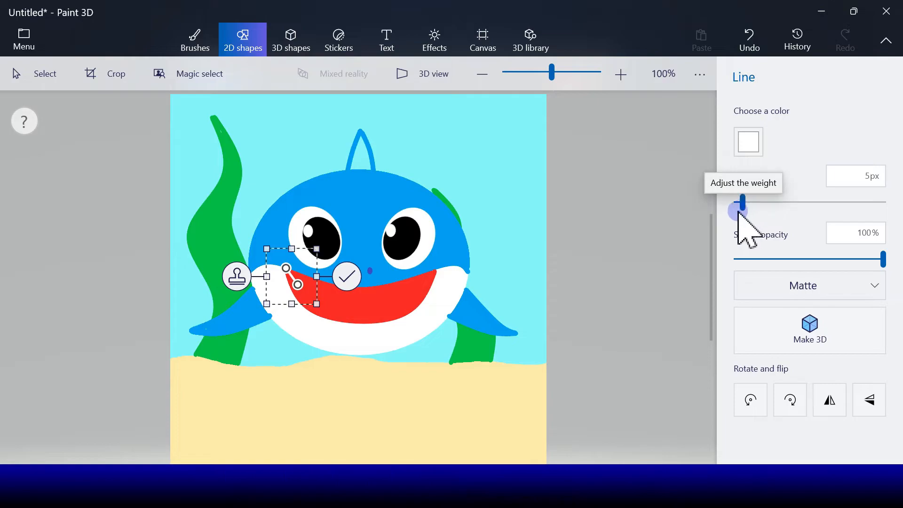
{"action": "left_click", "coordinate": [346, 278]}
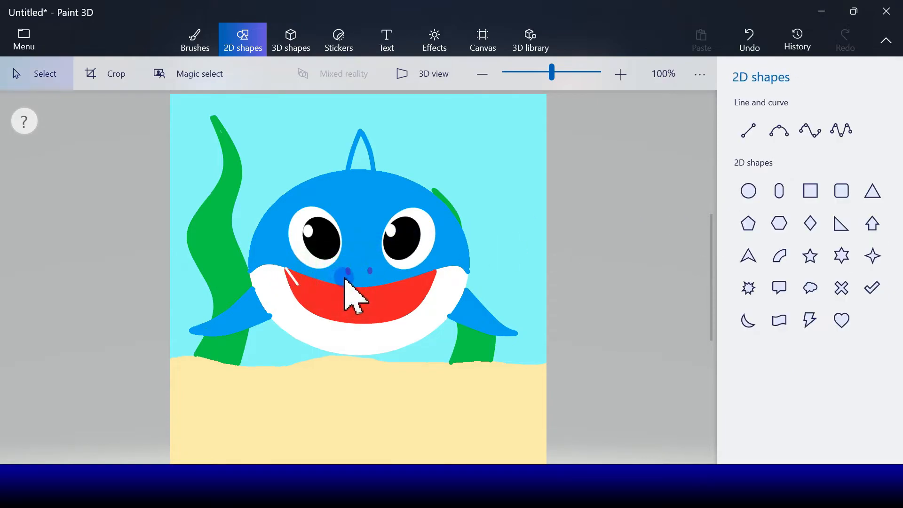
{"action": "left_click", "coordinate": [748, 130]}
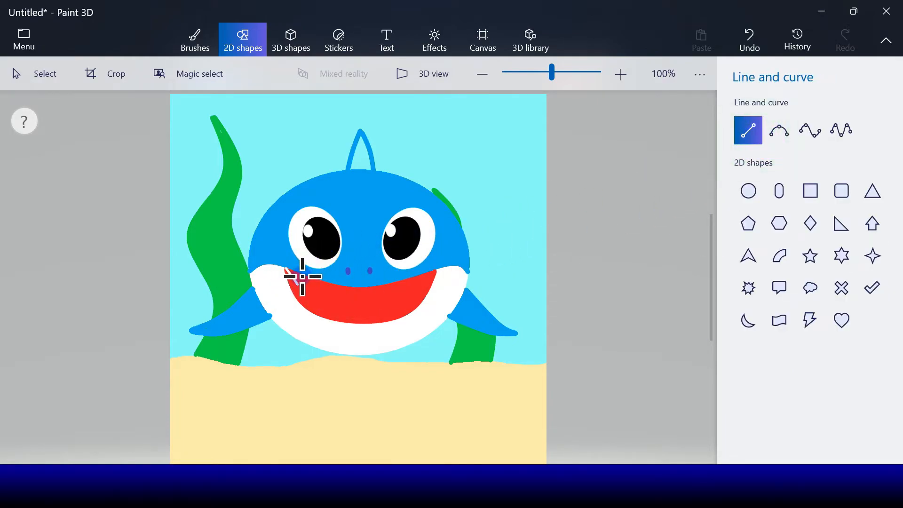
{"action": "left_click_drag", "start_coordinate": [304, 275], "coordinate": [296, 284]}
{"action": "left_click", "coordinate": [348, 275]}
Outline a matching V-shaped tooth at the mouth's right corner with two short white 5 px lines.
{"action": "left_click", "coordinate": [757, 135]}
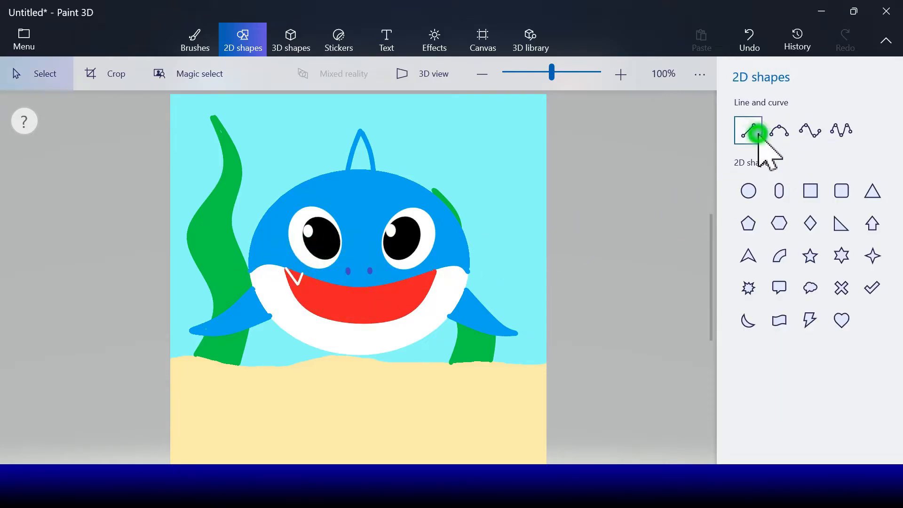
{"action": "left_click_drag", "start_coordinate": [434, 272], "coordinate": [423, 288]}
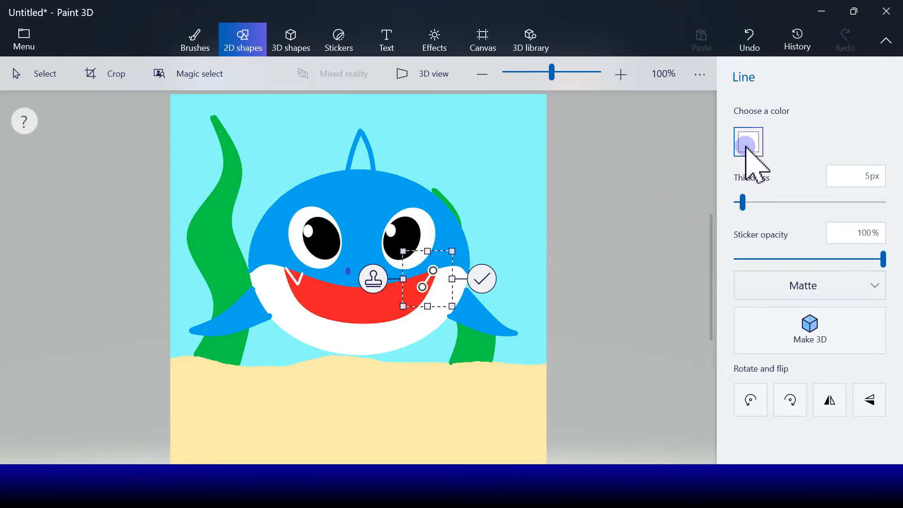
{"action": "left_click", "coordinate": [482, 280]}
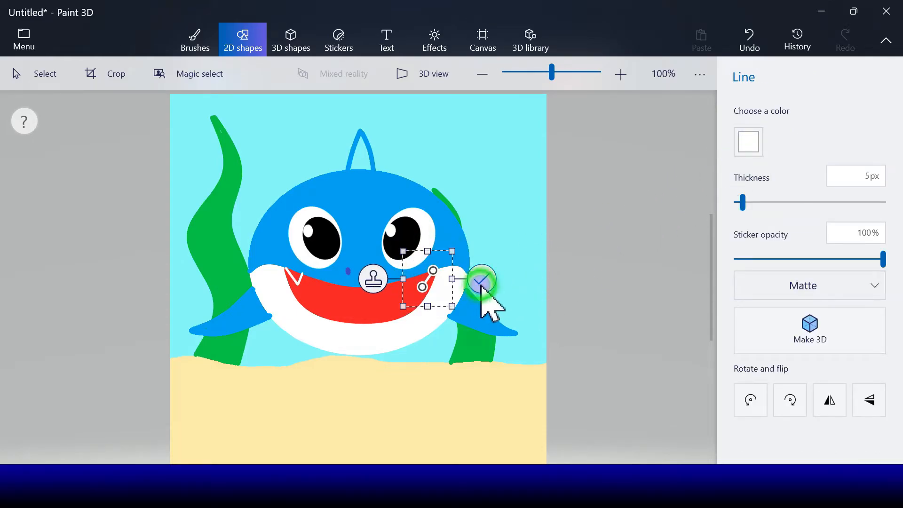
{"action": "left_click", "coordinate": [747, 134]}
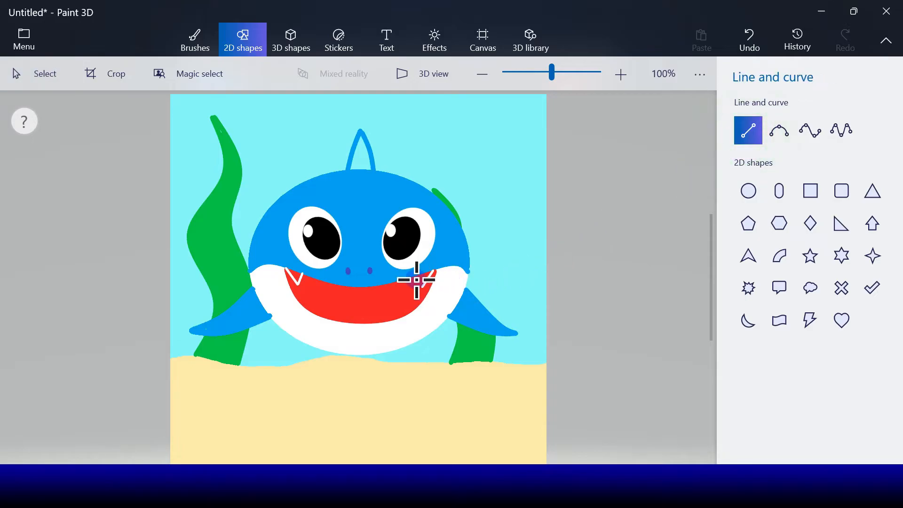
{"action": "left_click_drag", "start_coordinate": [417, 276], "coordinate": [422, 285]}
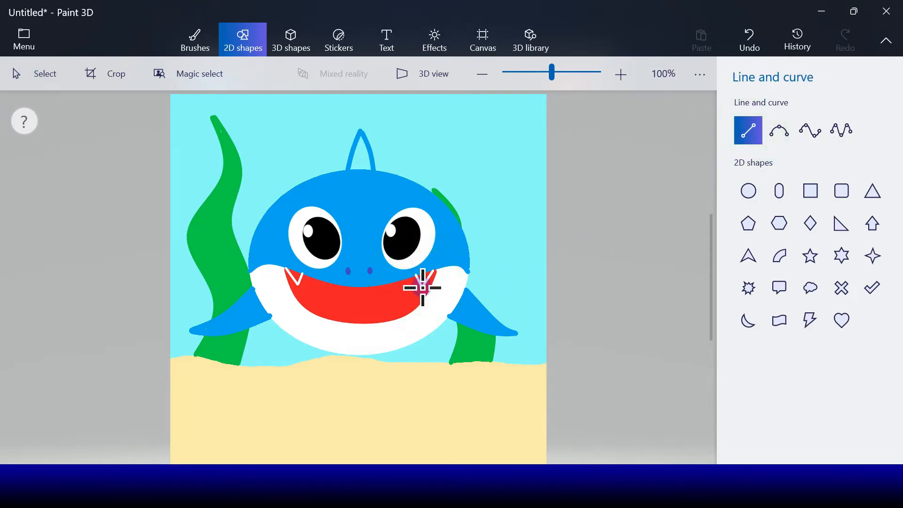
{"action": "left_click", "coordinate": [469, 282]}
{"action": "left_click", "coordinate": [760, 181]}
Draw the outer edge of a second, slightly longer tooth on each side, slanting down towards the mouth's centre.
{"action": "left_click", "coordinate": [754, 134]}
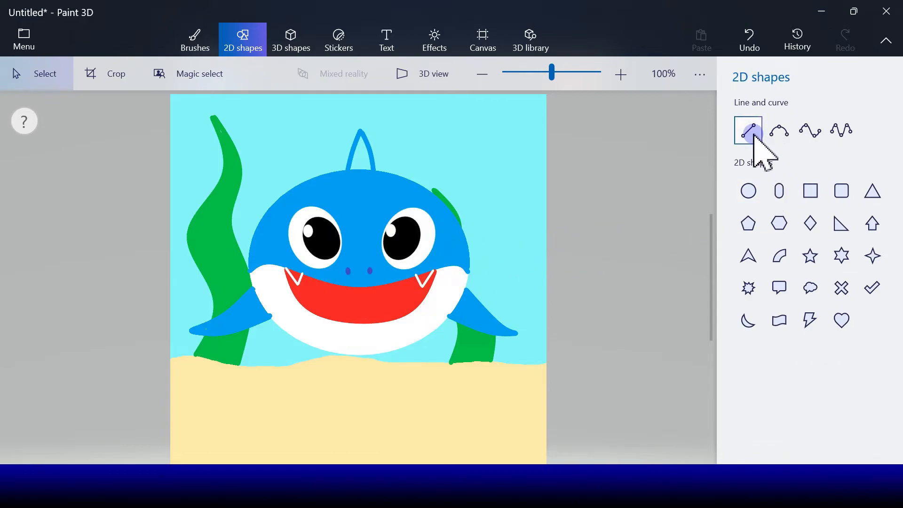
{"action": "left_click_drag", "start_coordinate": [303, 276], "coordinate": [315, 293]}
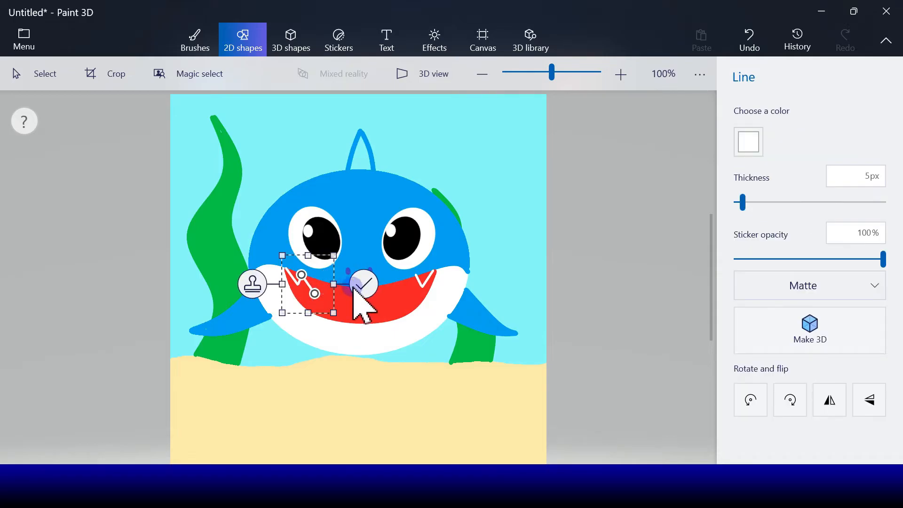
{"action": "left_click", "coordinate": [582, 228]}
{"action": "left_click", "coordinate": [737, 143]}
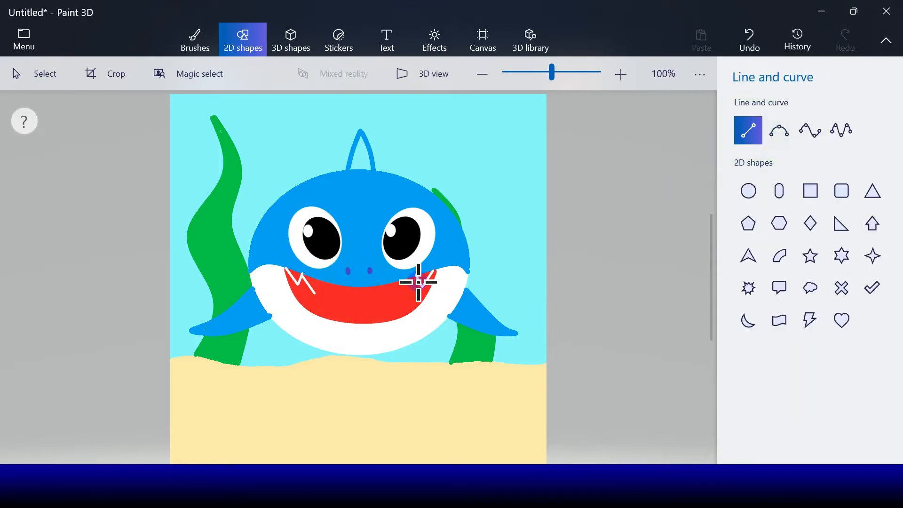
{"action": "left_click_drag", "start_coordinate": [418, 279], "coordinate": [404, 297]}
{"action": "left_click", "coordinate": [459, 289]}
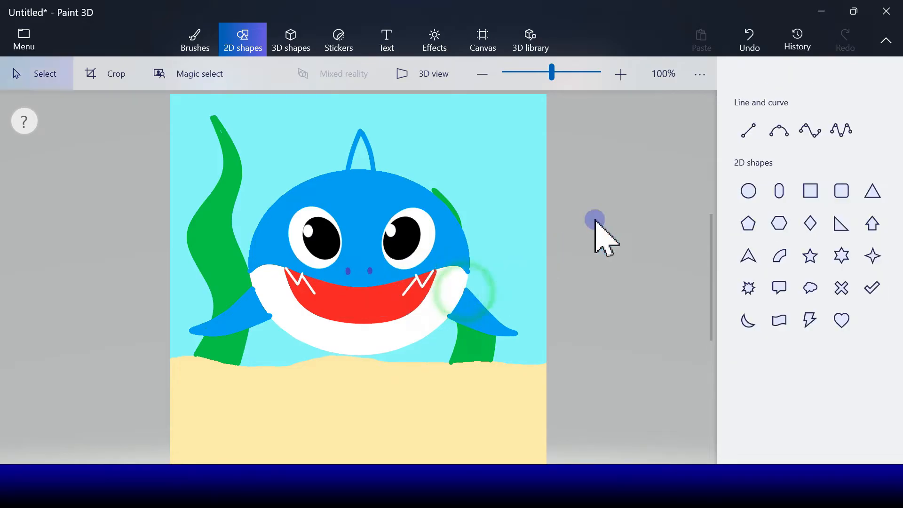
Close the second tooth on the right and on the left with a short line from its tip up to the lip.
{"action": "left_click", "coordinate": [748, 136]}
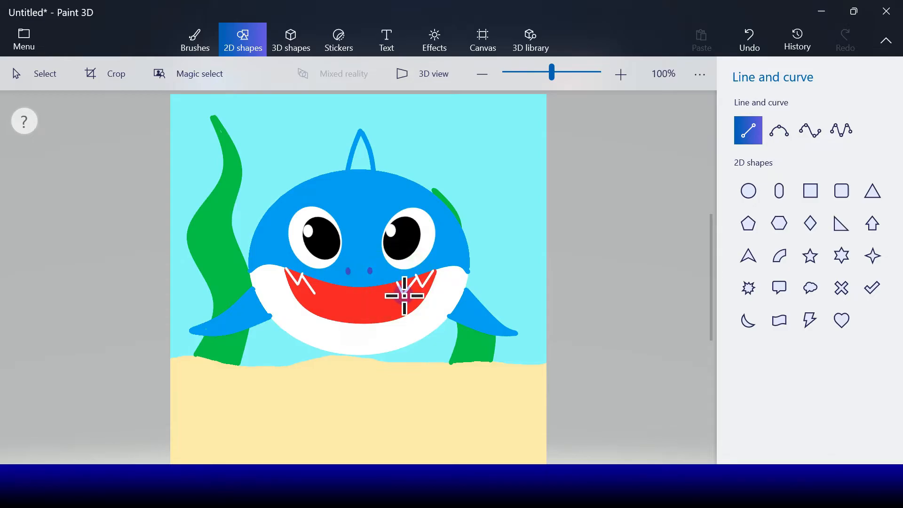
{"action": "left_click_drag", "start_coordinate": [404, 296], "coordinate": [425, 288]}
{"action": "left_click", "coordinate": [455, 289]}
{"action": "left_click", "coordinate": [748, 129]}
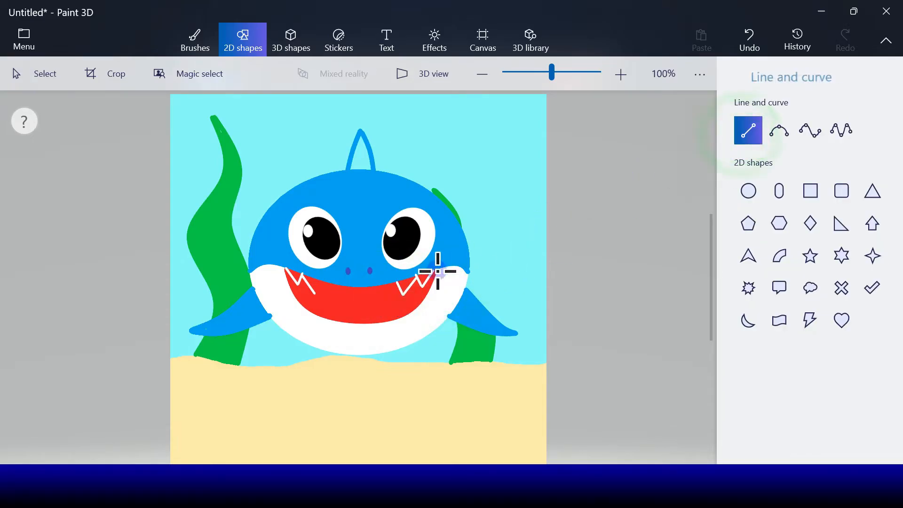
{"action": "left_click_drag", "start_coordinate": [320, 281], "coordinate": [313, 293]}
{"action": "left_click", "coordinate": [369, 286]}
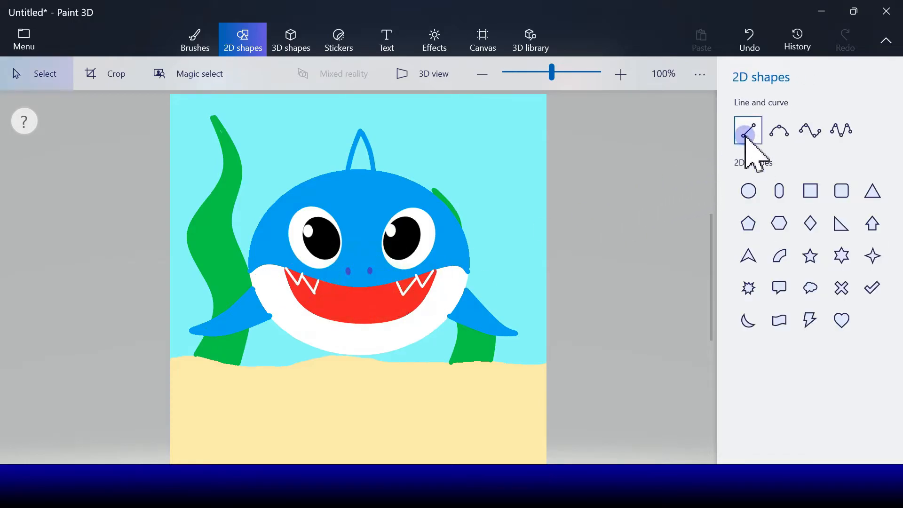
Draw the long slanted outer edge of a third tooth on each side, starting at the lip beside the second teeth.
{"action": "left_click", "coordinate": [748, 130]}
{"action": "left_click_drag", "start_coordinate": [340, 300], "coordinate": [319, 283]}
{"action": "left_click", "coordinate": [382, 290]}
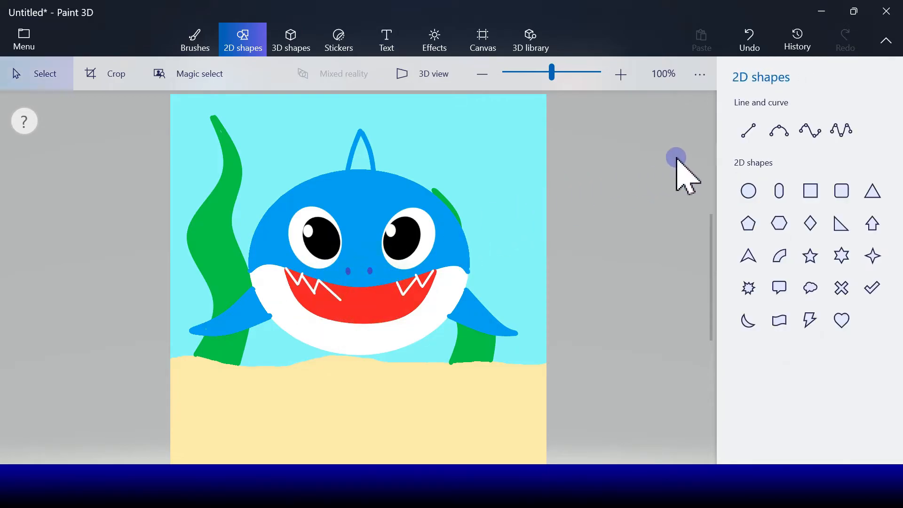
{"action": "left_click", "coordinate": [749, 130]}
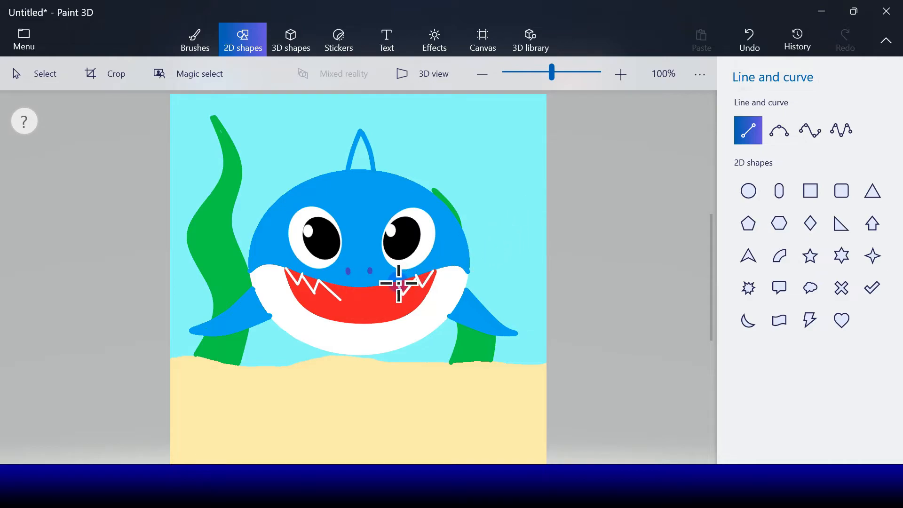
{"action": "left_click_drag", "start_coordinate": [398, 283], "coordinate": [381, 302]}
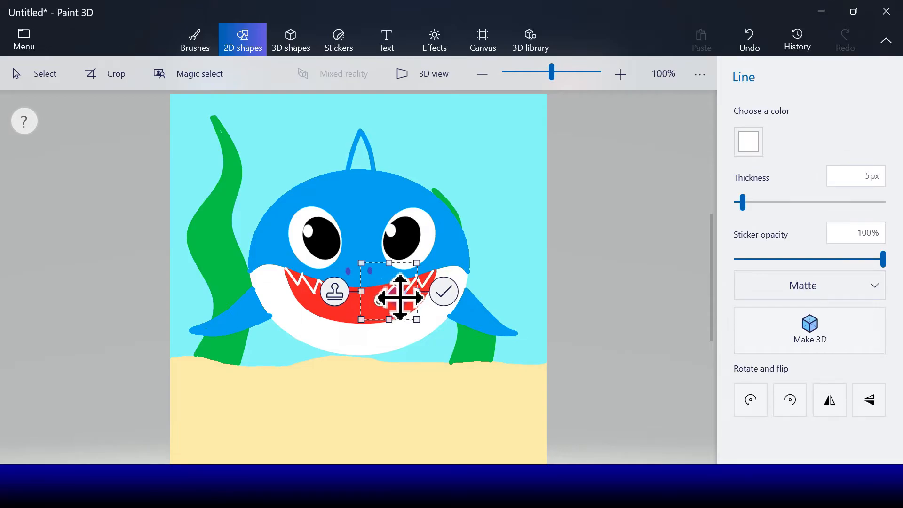
{"action": "left_click", "coordinate": [441, 290]}
Close both third teeth with near-vertical white lines from their tips up to the lip.
{"action": "left_click", "coordinate": [749, 130]}
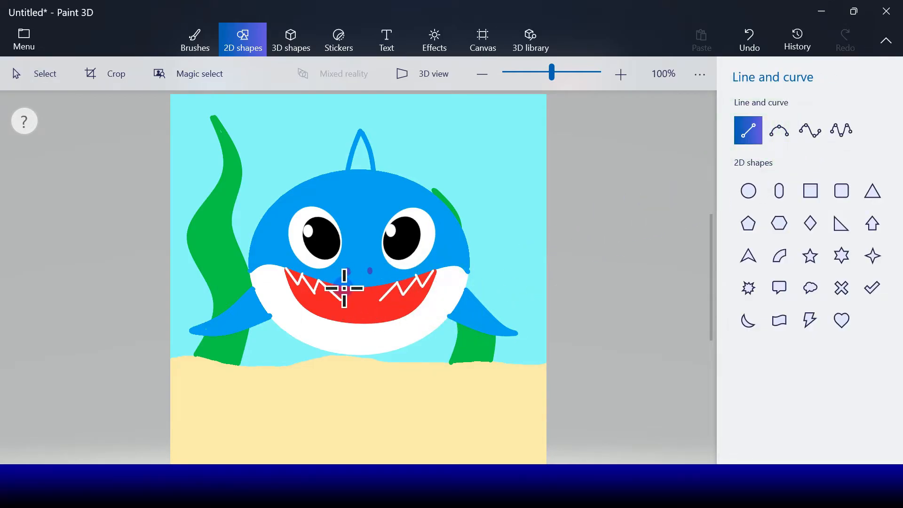
{"action": "left_click_drag", "start_coordinate": [342, 300], "coordinate": [342, 286]}
{"action": "left_click", "coordinate": [391, 298]}
{"action": "left_click", "coordinate": [744, 137]}
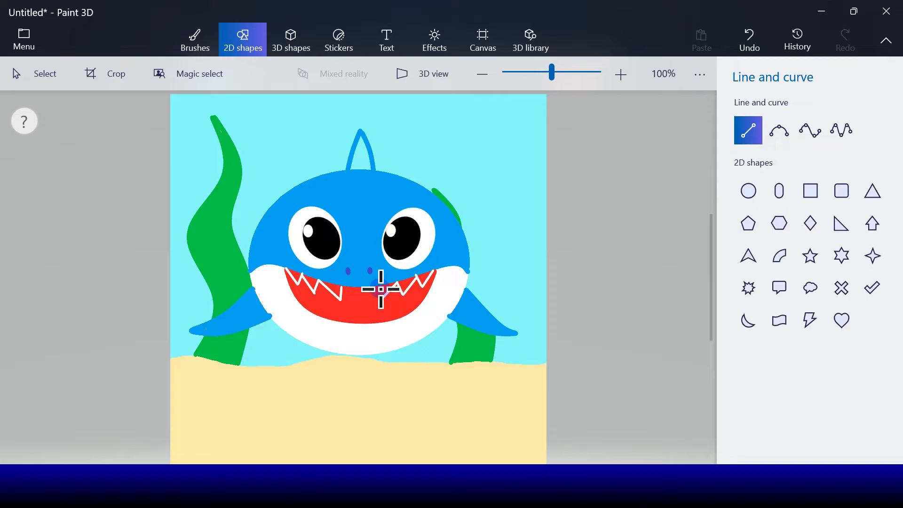
{"action": "left_click_drag", "start_coordinate": [380, 301], "coordinate": [379, 287]}
{"action": "left_click", "coordinate": [431, 297]}
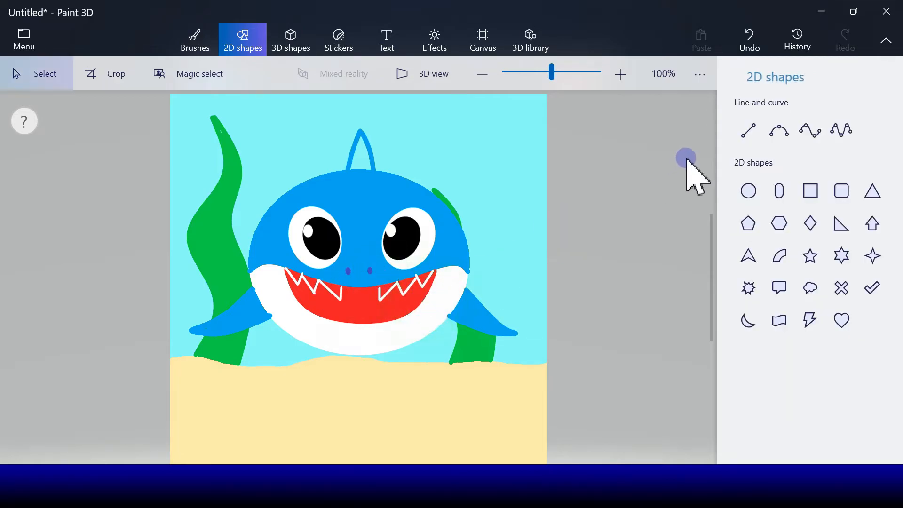
Draw the slanted outer edges of two middle teeth, running from the lip inward beside the third teeth.
{"action": "left_click", "coordinate": [749, 137]}
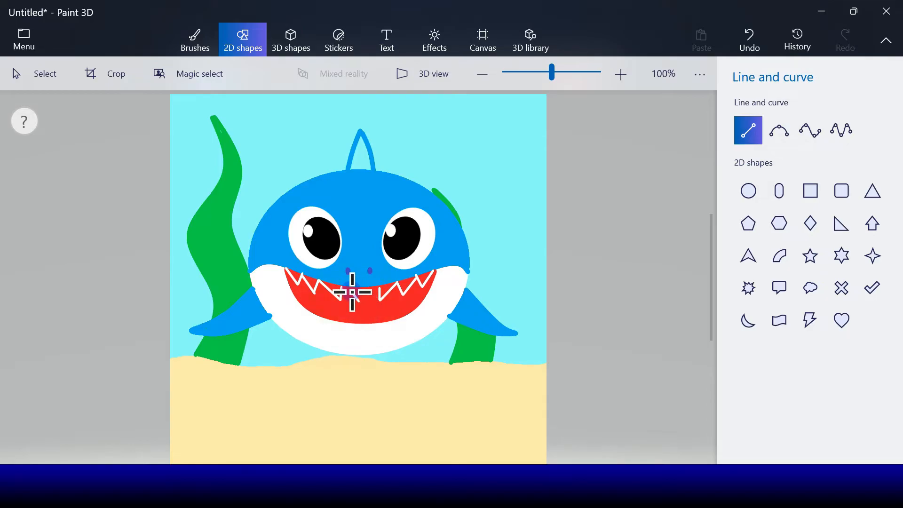
{"action": "mouse_move", "coordinate": [344, 288]}
{"action": "left_mouse_down"}
{"action": "mouse_move", "coordinate": [357, 301]}
{"action": "mouse_move", "coordinate": [349, 297]}
{"action": "left_mouse_up"}
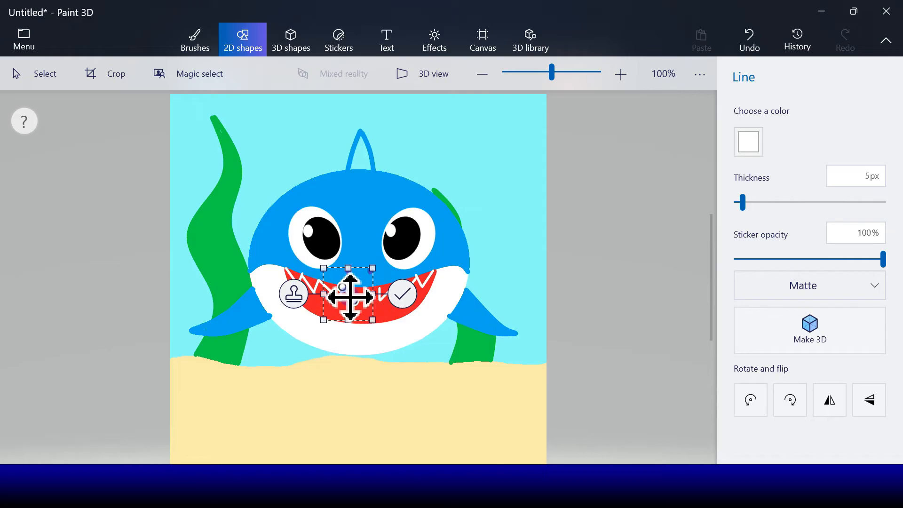
{"action": "left_click", "coordinate": [401, 295]}
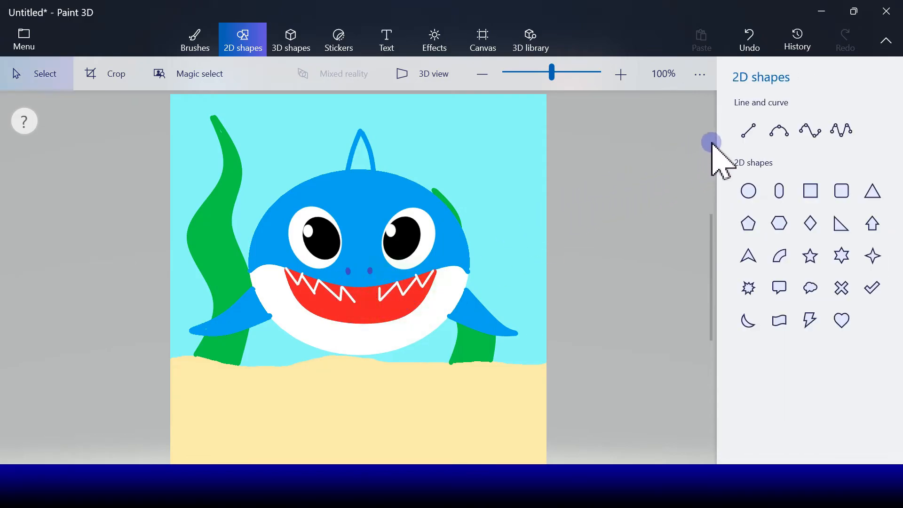
{"action": "left_click", "coordinate": [748, 130]}
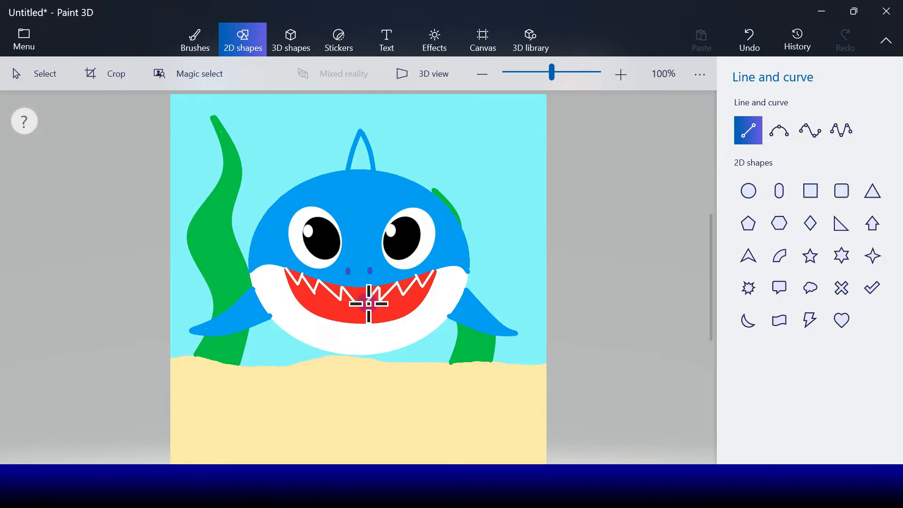
{"action": "left_click_drag", "start_coordinate": [370, 304], "coordinate": [389, 302]}
{"action": "left_click", "coordinate": [426, 295]}
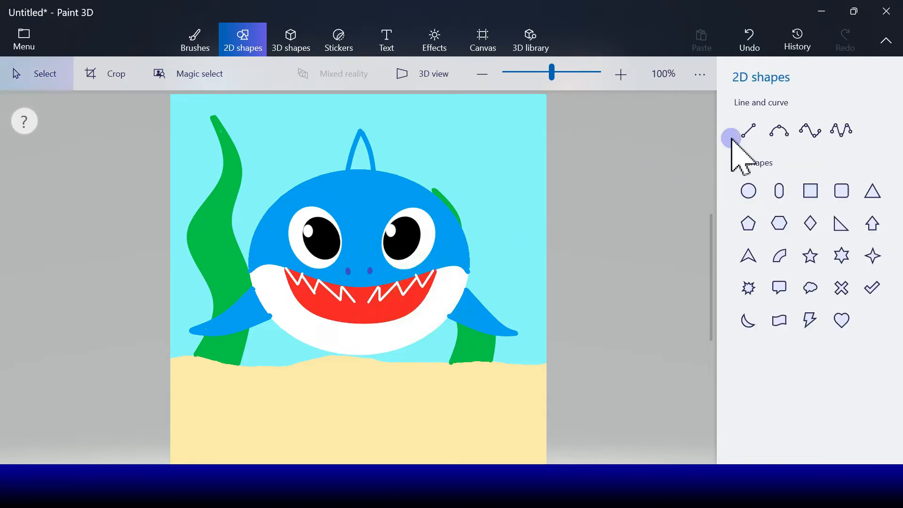
Close the two middle teeth with white lines from their tips up to a shared point at the lip's centre.
{"action": "left_click", "coordinate": [752, 131]}
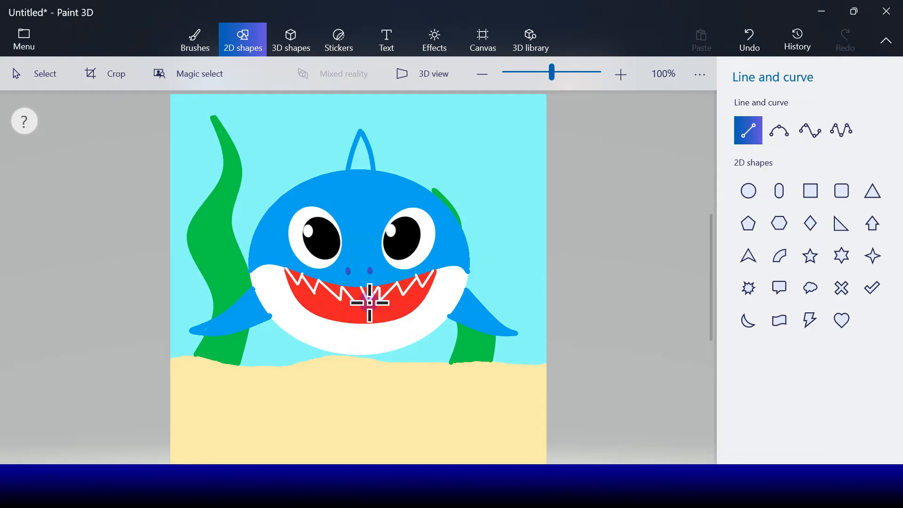
{"action": "left_click_drag", "start_coordinate": [369, 302], "coordinate": [405, 285]}
{"action": "left_click", "coordinate": [424, 288]}
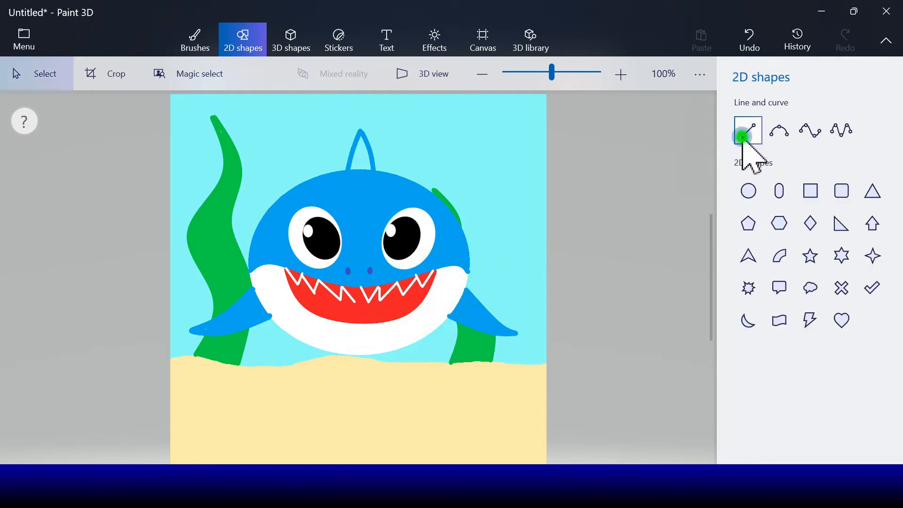
{"action": "left_click", "coordinate": [748, 136]}
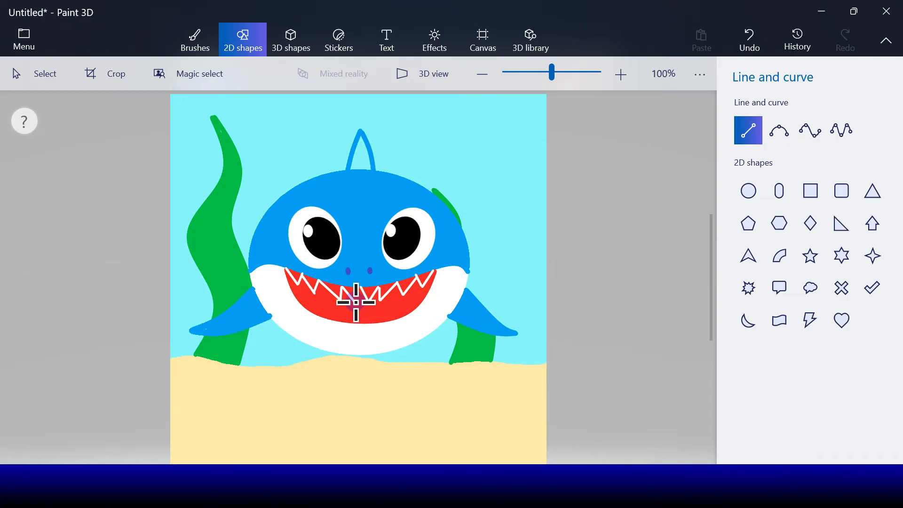
{"action": "left_click_drag", "start_coordinate": [361, 291], "coordinate": [361, 288]}
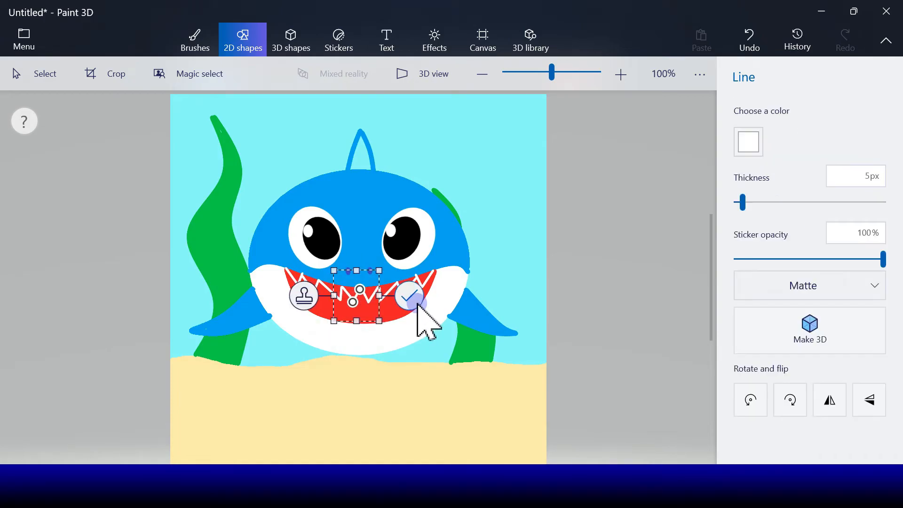
{"action": "left_click", "coordinate": [416, 302]}
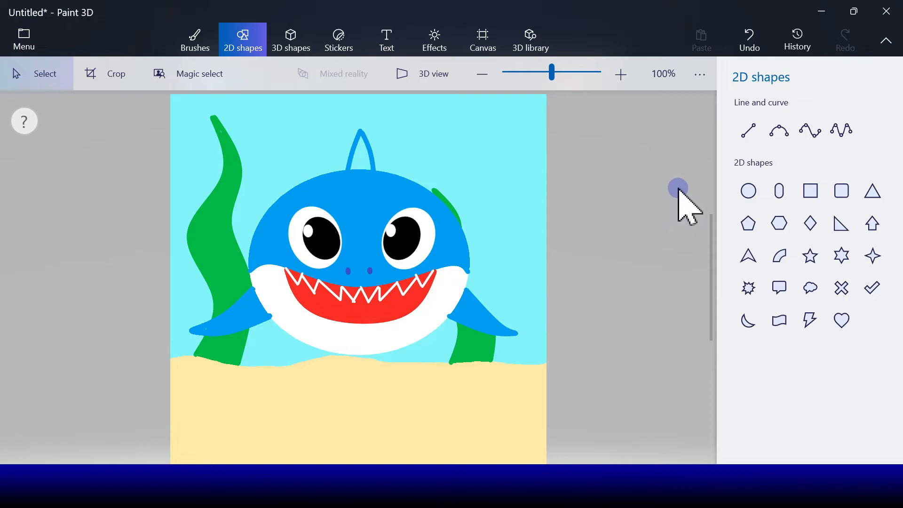
Draw the slanted upper edge of an outer lower tooth in each corner of the mouth with 5 px white lines.
{"action": "left_click", "coordinate": [746, 129]}
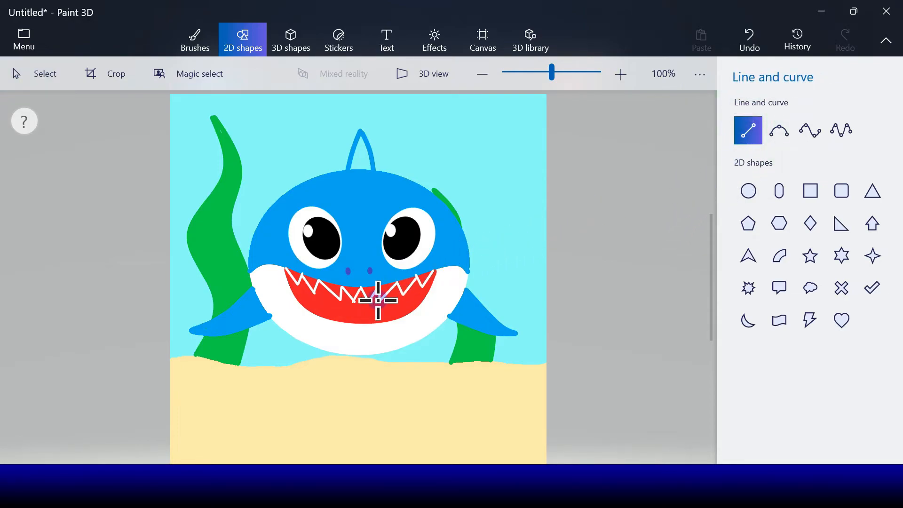
{"action": "left_click_drag", "start_coordinate": [302, 306], "coordinate": [315, 303]}
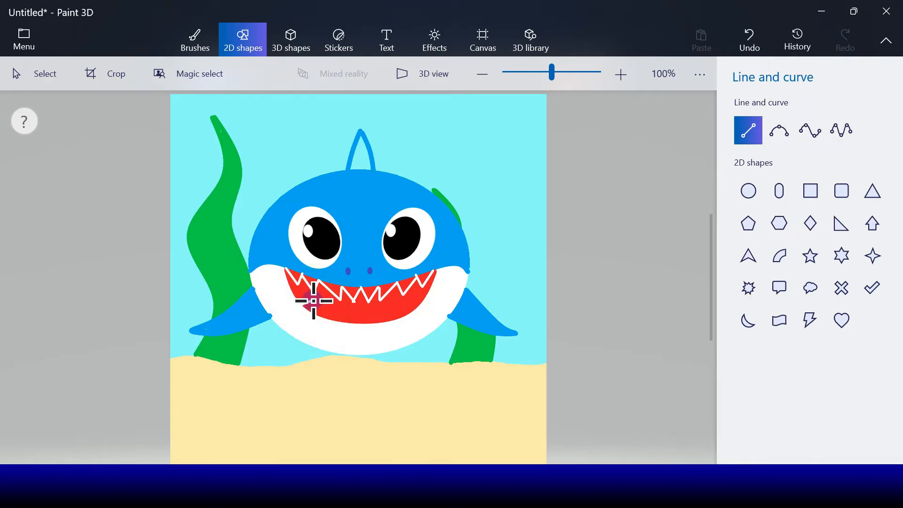
{"action": "left_click_drag", "start_coordinate": [320, 300], "coordinate": [320, 300]}
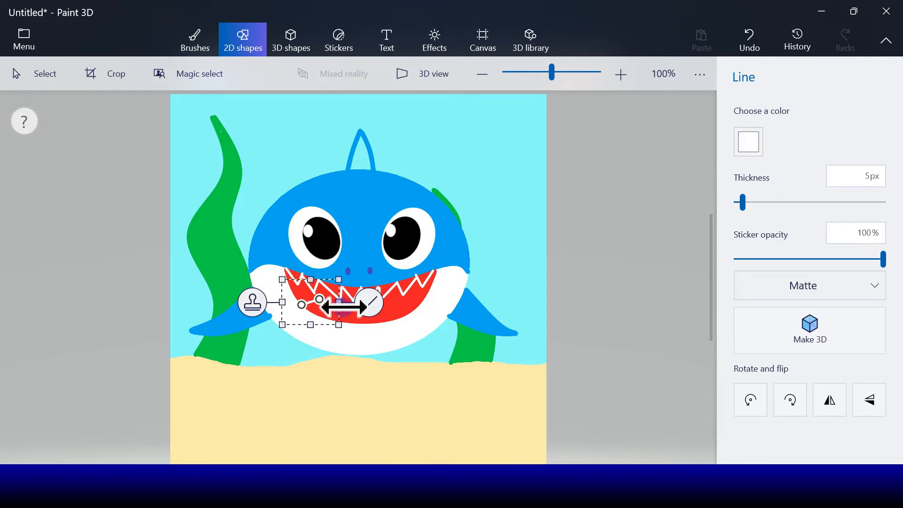
{"action": "left_click", "coordinate": [368, 323]}
{"action": "left_click", "coordinate": [749, 135]}
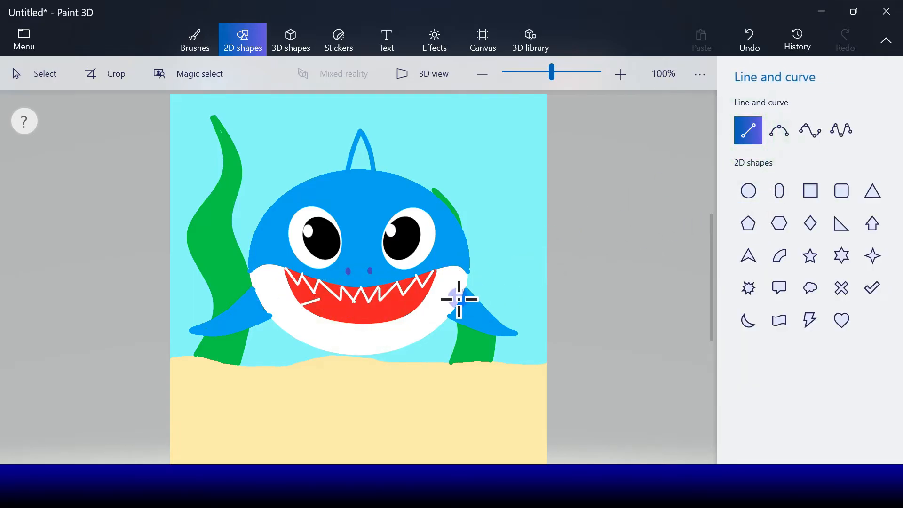
{"action": "left_click_drag", "start_coordinate": [415, 311], "coordinate": [397, 300]}
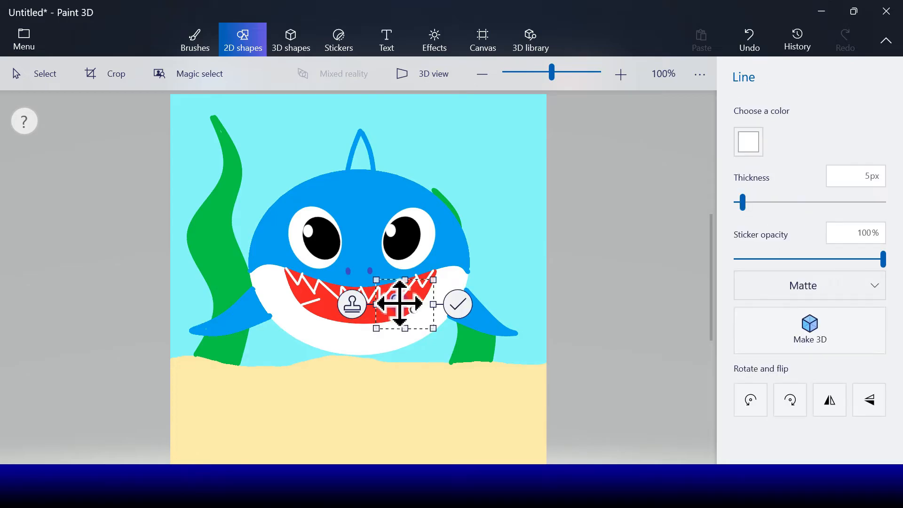
{"action": "left_click", "coordinate": [459, 301]}
Close both outer lower teeth with near-vertical white lines and join their bases with a white curve along the lower lip.
{"action": "left_click", "coordinate": [733, 136]}
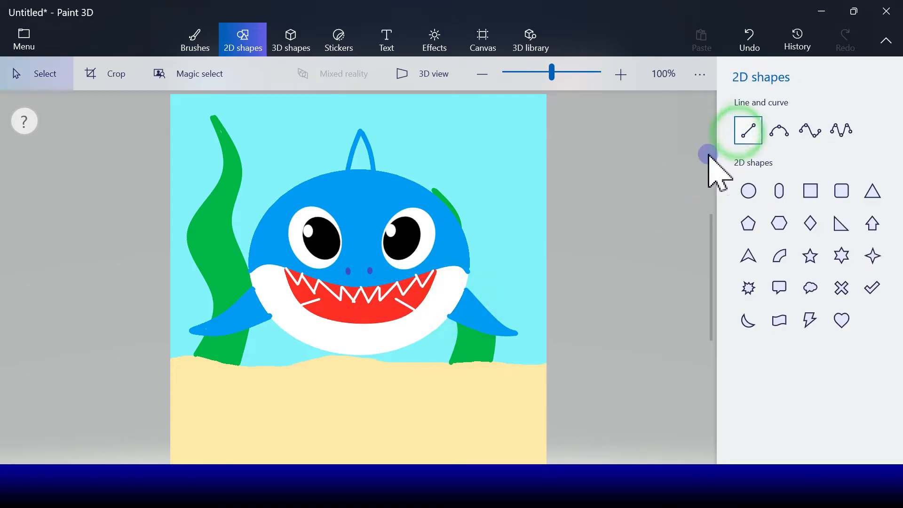
{"action": "left_click_drag", "start_coordinate": [319, 302], "coordinate": [319, 316]}
{"action": "left_click", "coordinate": [375, 314]}
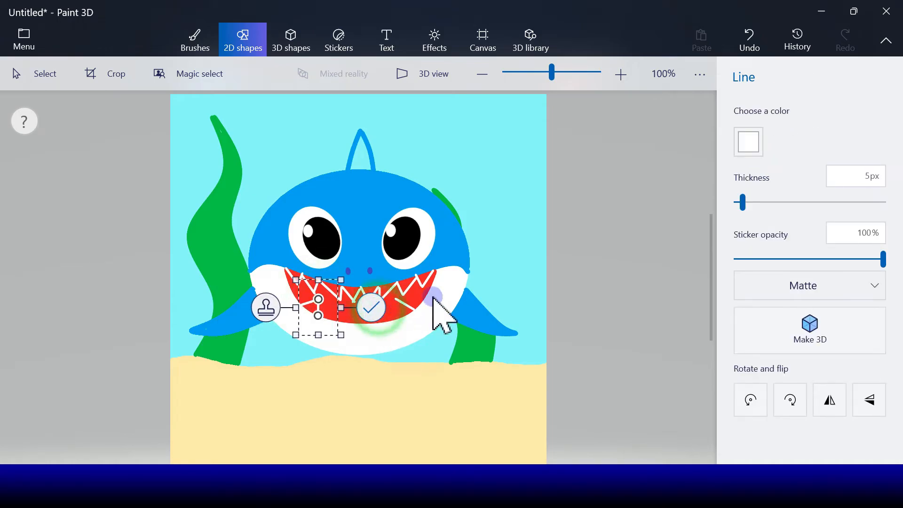
{"action": "left_click", "coordinate": [744, 138]}
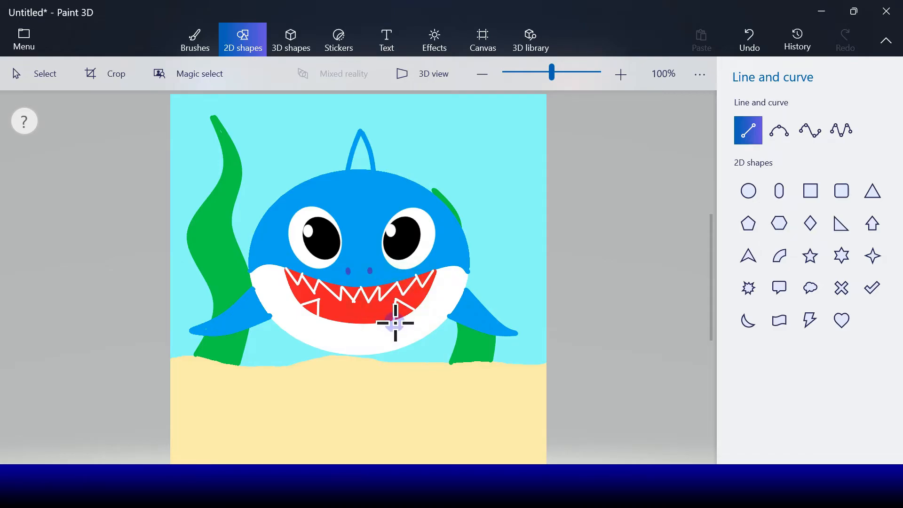
{"action": "left_click_drag", "start_coordinate": [398, 321], "coordinate": [396, 320]}
{"action": "left_click", "coordinate": [454, 309]}
Draw the slanted outer edge of a second lower tooth on each side, starting at the base of the outer lower teeth.
{"action": "left_click", "coordinate": [748, 137]}
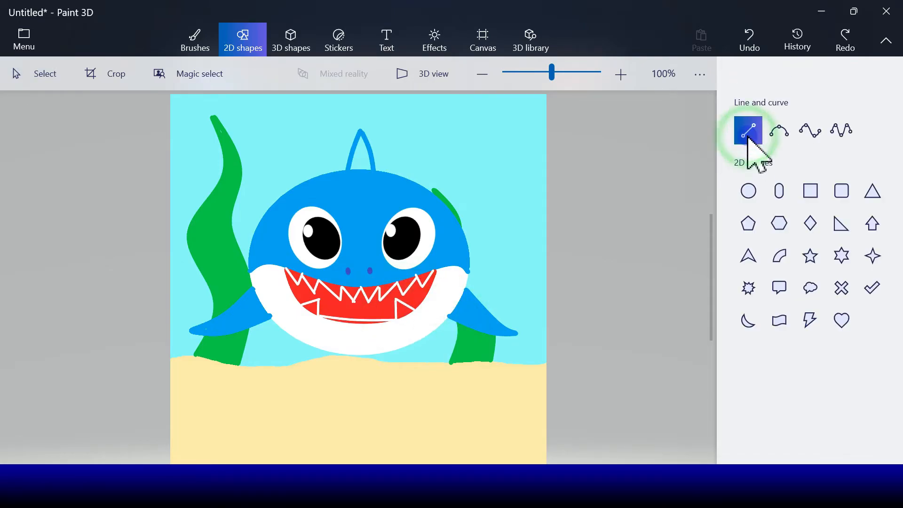
{"action": "left_click_drag", "start_coordinate": [328, 303], "coordinate": [319, 313]}
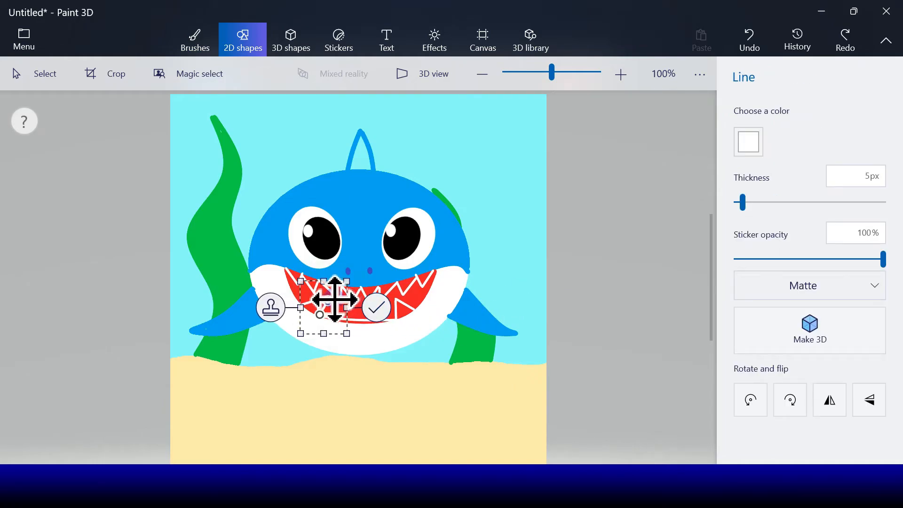
{"action": "left_click", "coordinate": [377, 307]}
{"action": "left_click", "coordinate": [747, 133]}
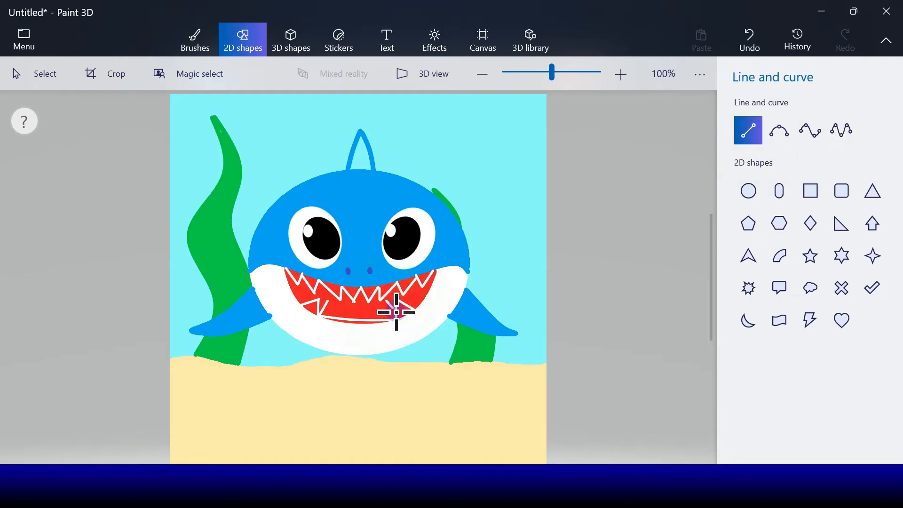
{"action": "left_click", "coordinate": [439, 312]}
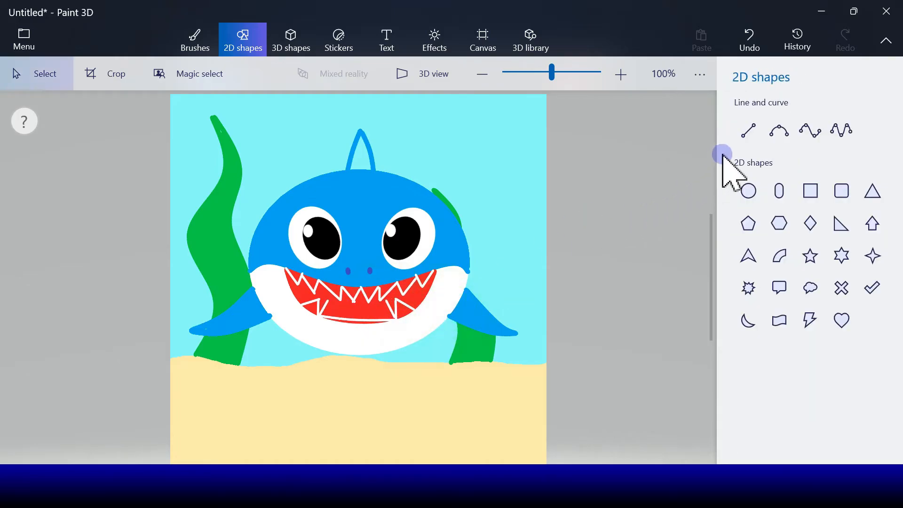
Close both second lower teeth with slanted white lines from their tips down to the curve along the lower lip.
{"action": "left_click", "coordinate": [748, 129]}
{"action": "left_click", "coordinate": [341, 318]}
{"action": "left_click_drag", "start_coordinate": [330, 303], "coordinate": [329, 302]}
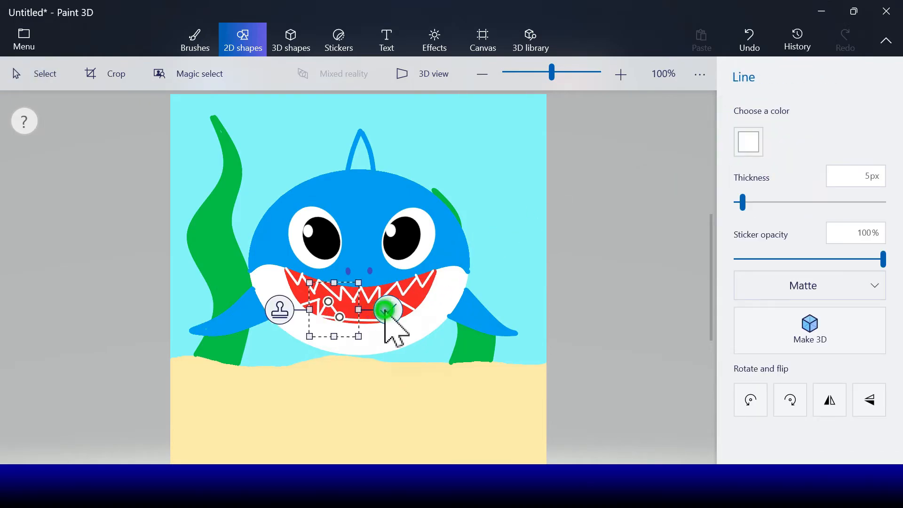
{"action": "left_click", "coordinate": [385, 310]}
{"action": "left_click", "coordinate": [748, 131]}
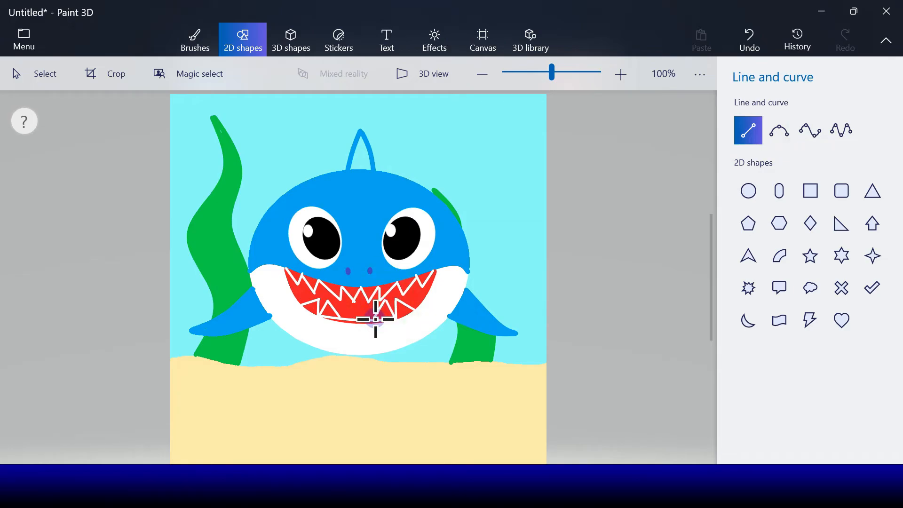
{"action": "left_click_drag", "start_coordinate": [376, 320], "coordinate": [414, 316]}
{"action": "left_click", "coordinate": [431, 309]}
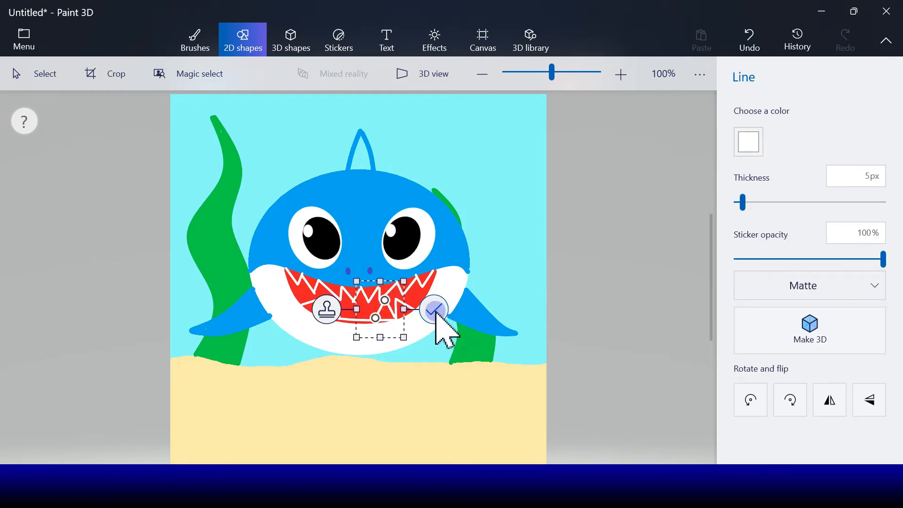
Draw the outer edges of two middle lower teeth, rising from the bases of the second lower teeth.
{"action": "left_click", "coordinate": [748, 131]}
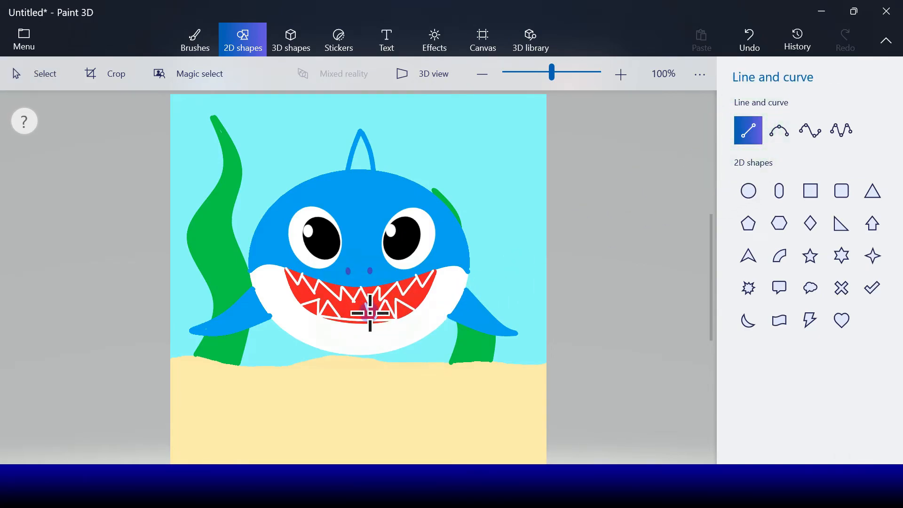
{"action": "left_click_drag", "start_coordinate": [375, 320], "coordinate": [417, 318]}
{"action": "left_click", "coordinate": [420, 313]}
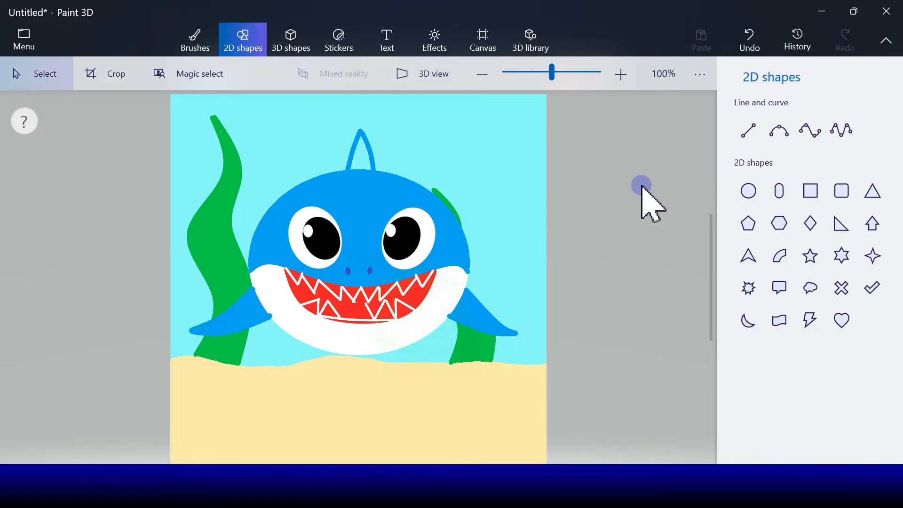
{"action": "left_click", "coordinate": [748, 130]}
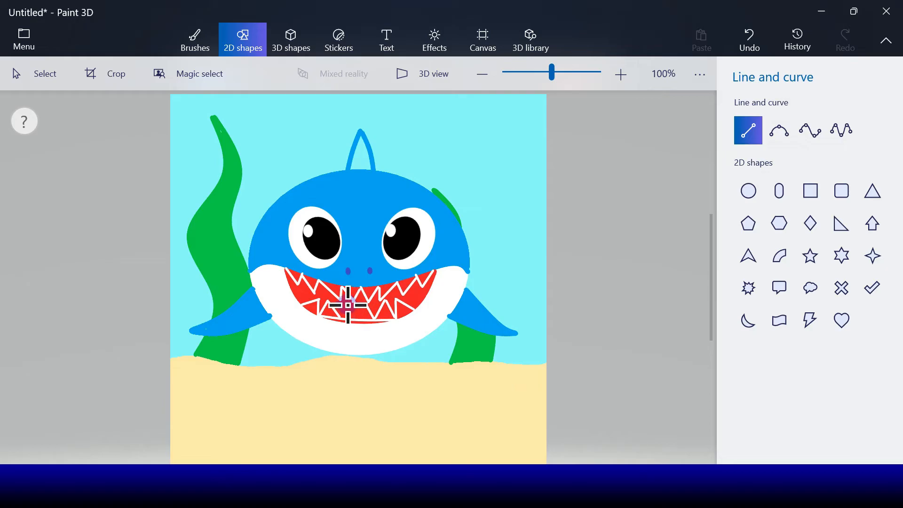
{"action": "left_click_drag", "start_coordinate": [342, 319], "coordinate": [342, 317]}
{"action": "left_click", "coordinate": [398, 313]}
Close the two middle lower teeth with white lines from their tips down to a shared point at the lower lip's centre.
{"action": "left_click", "coordinate": [754, 137]}
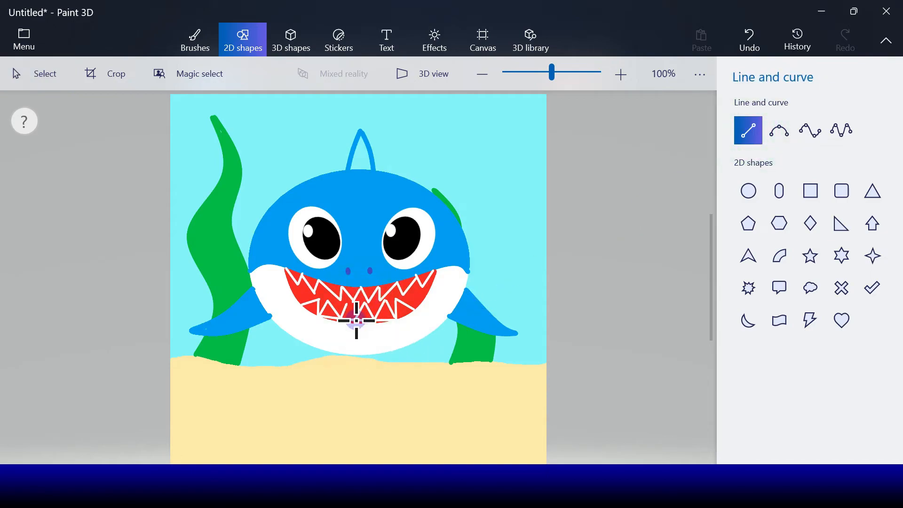
{"action": "left_click_drag", "start_coordinate": [358, 321], "coordinate": [382, 321]}
{"action": "left_click", "coordinate": [411, 312]}
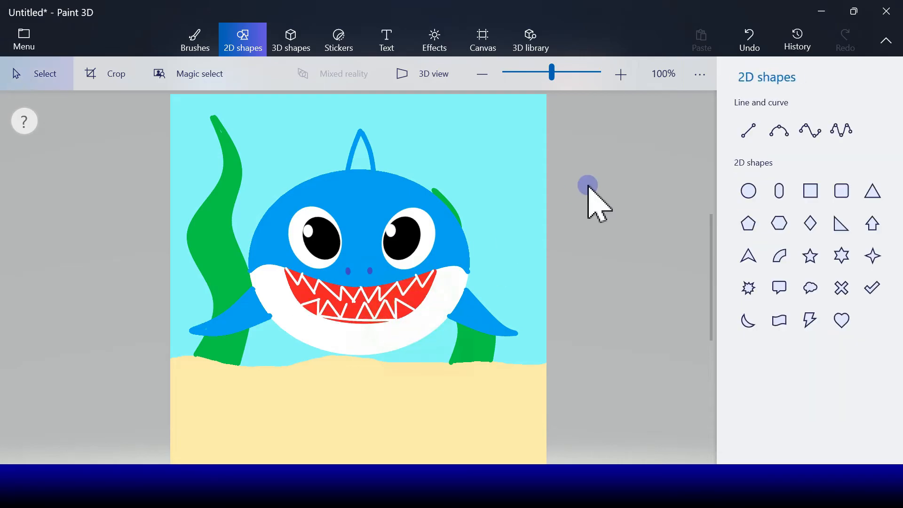
{"action": "left_click", "coordinate": [748, 131]}
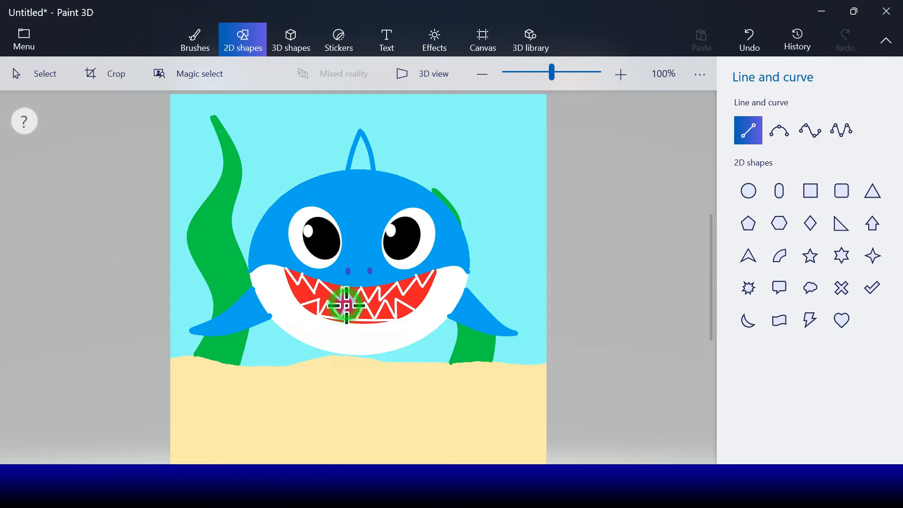
{"action": "left_click_drag", "start_coordinate": [357, 321], "coordinate": [409, 322]}
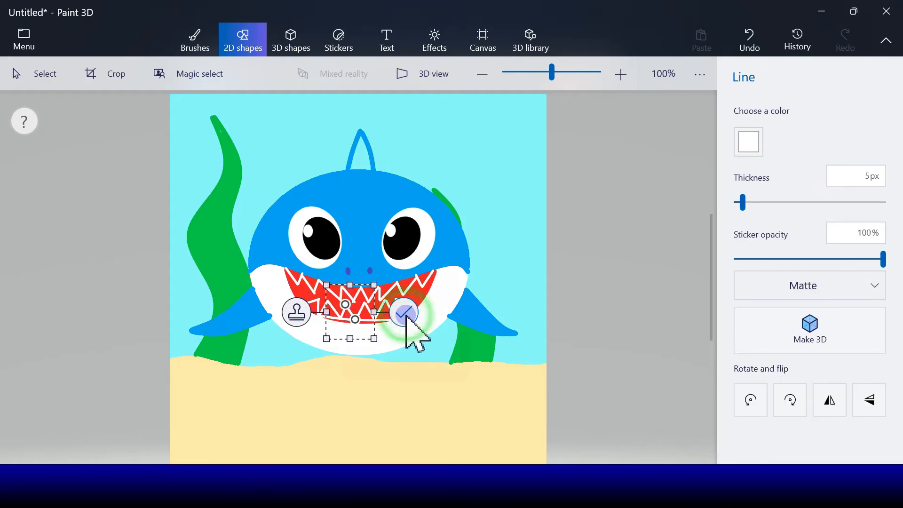
{"action": "left_click", "coordinate": [405, 315]}
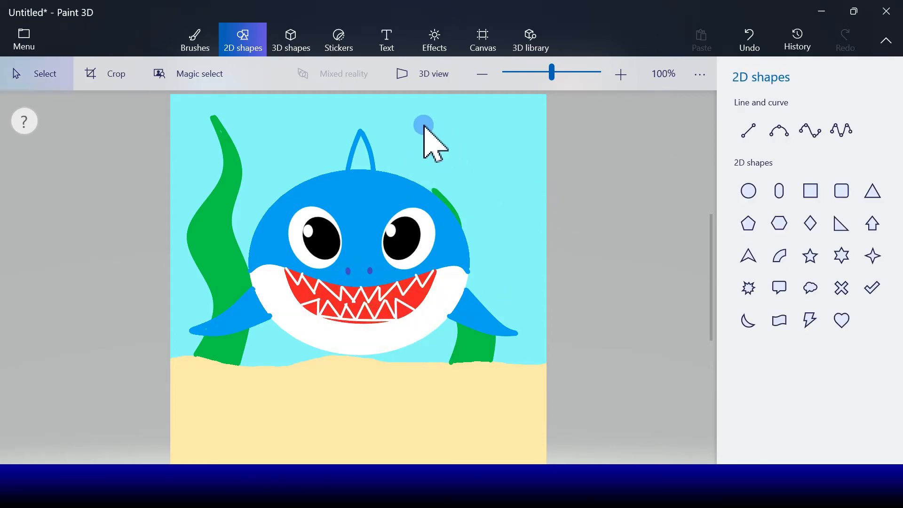
Fill all the outlined upper and lower teeth with white.
{"action": "left_click", "coordinate": [196, 48]}
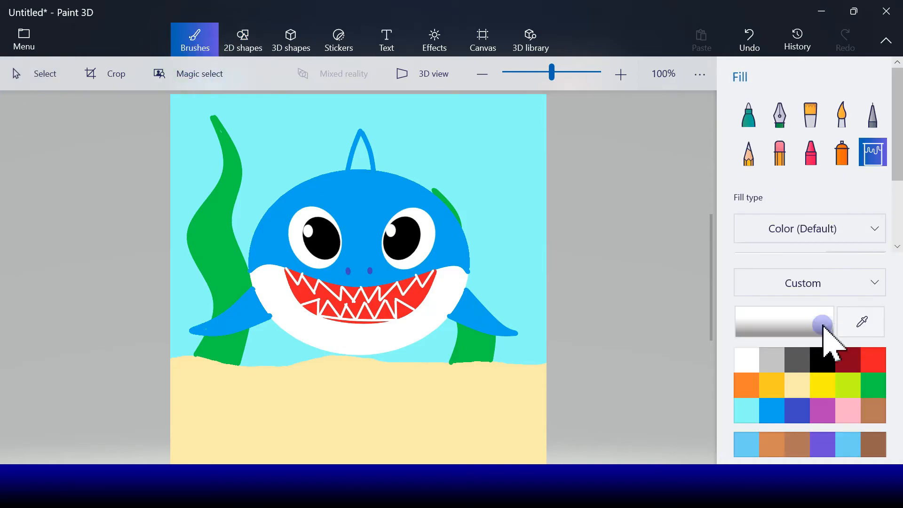
{"action": "left_click", "coordinate": [427, 277]}
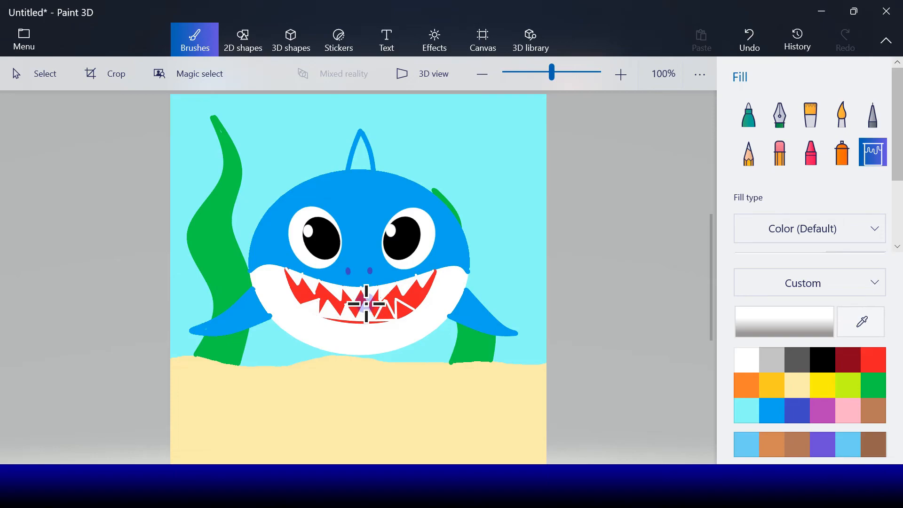
{"action": "left_click", "coordinate": [374, 307]}
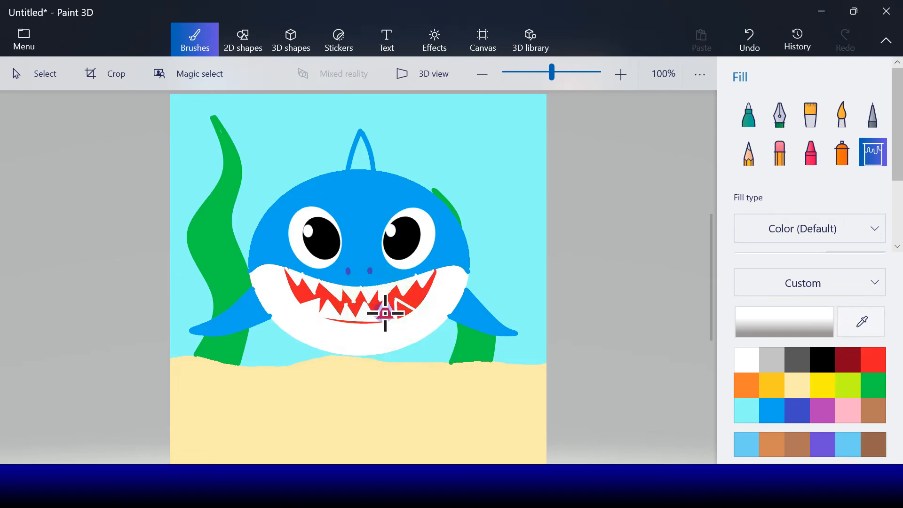
{"action": "left_click", "coordinate": [400, 312]}
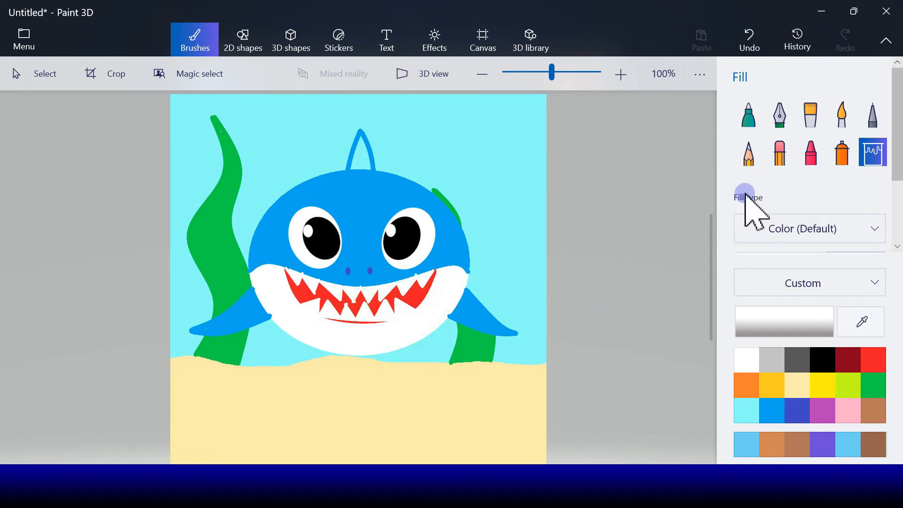
Fill the thin red strip below the lower teeth with orange and the inside of the dorsal fin with blue.
{"action": "left_click", "coordinate": [747, 385]}
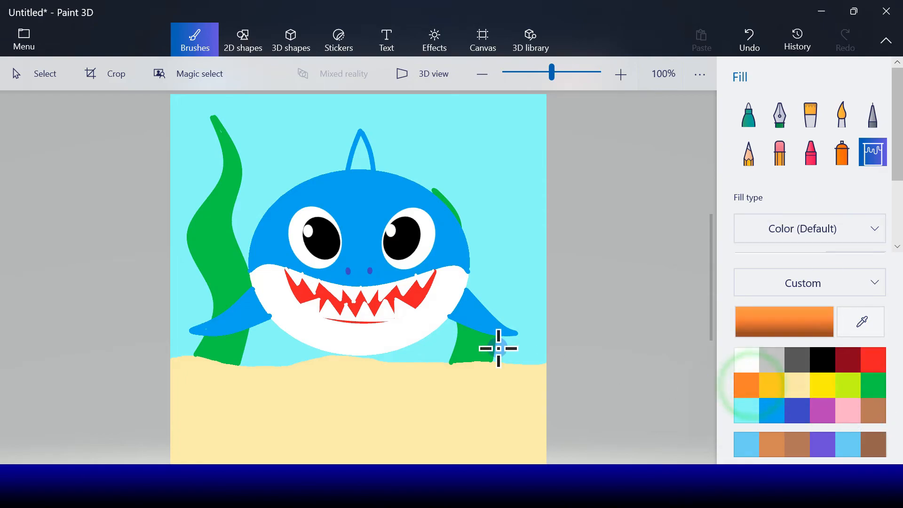
{"action": "left_click", "coordinate": [358, 323]}
{"action": "key", "text": "ctrl+z"}
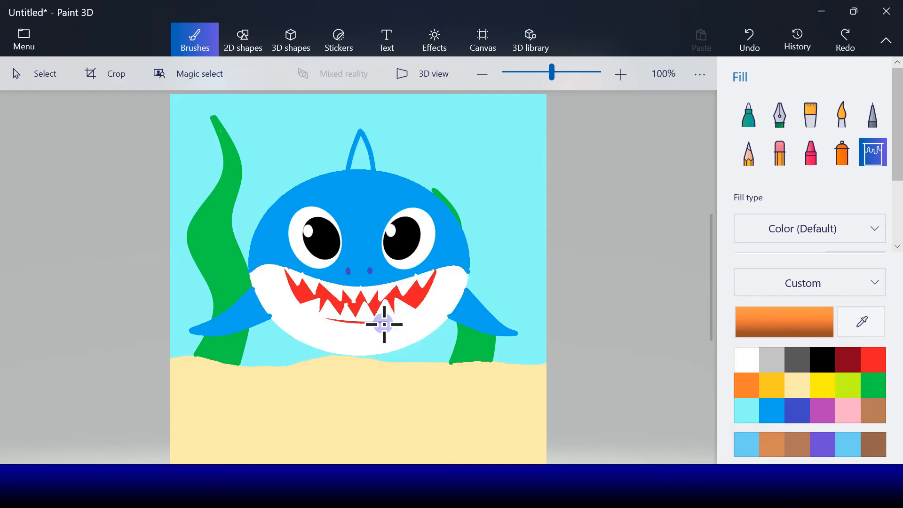
{"action": "left_click", "coordinate": [360, 323]}
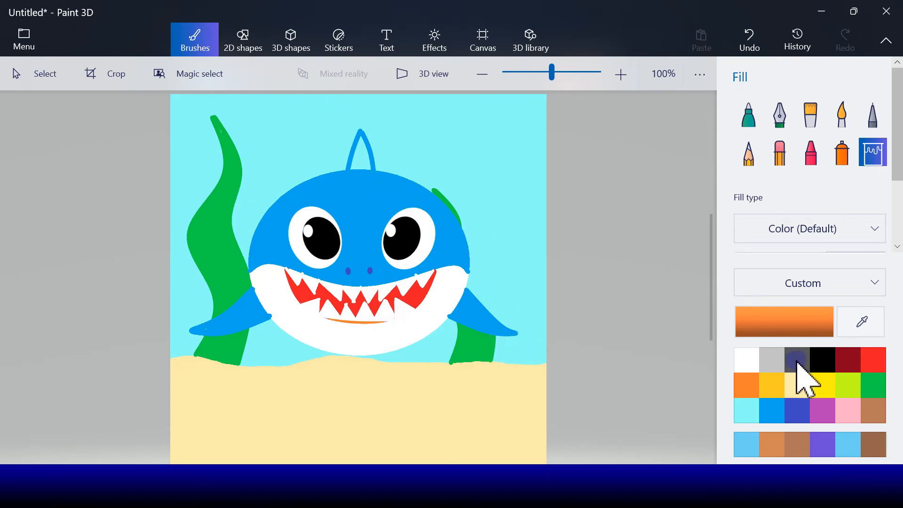
{"action": "left_click", "coordinate": [779, 412]}
{"action": "left_click", "coordinate": [362, 156]}
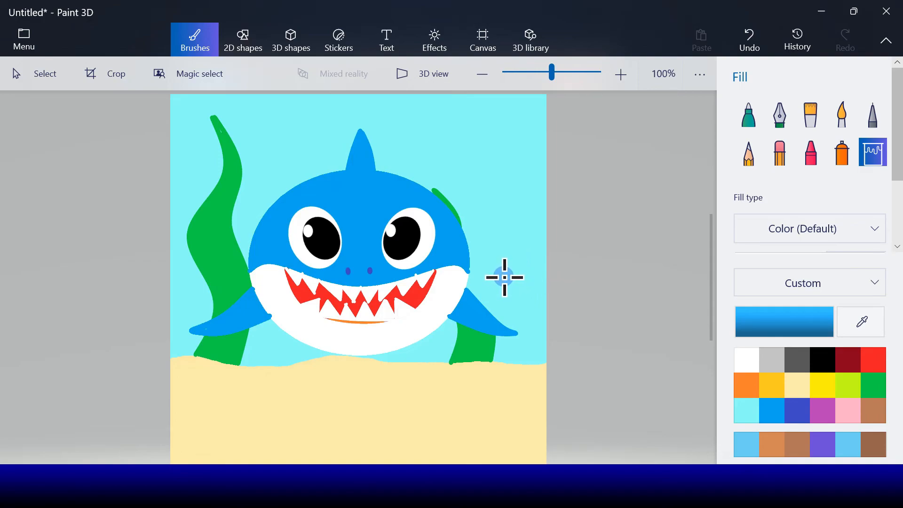
Draw a short blue 3-point curve, 5 px thick, from the shark's body beside its right-hand eye as the tail stem's upper edge.
{"action": "left_click", "coordinate": [255, 39]}
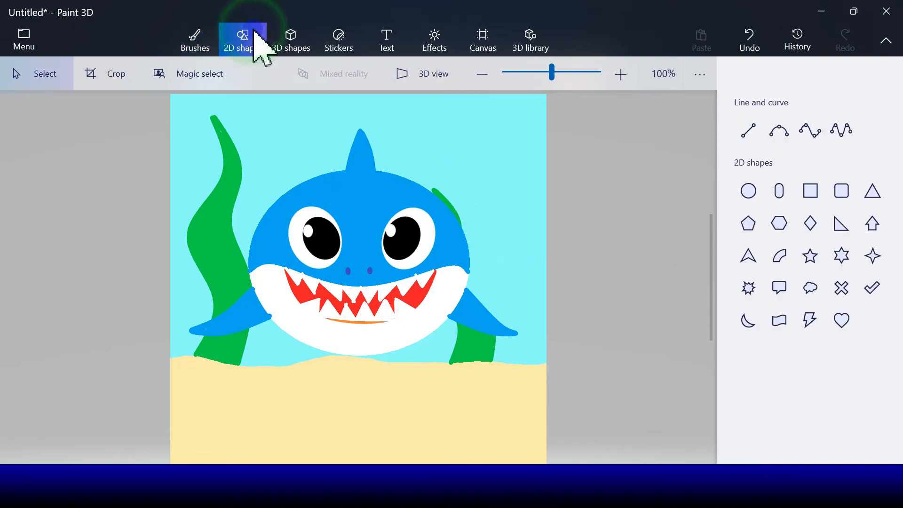
{"action": "left_click", "coordinate": [747, 141]}
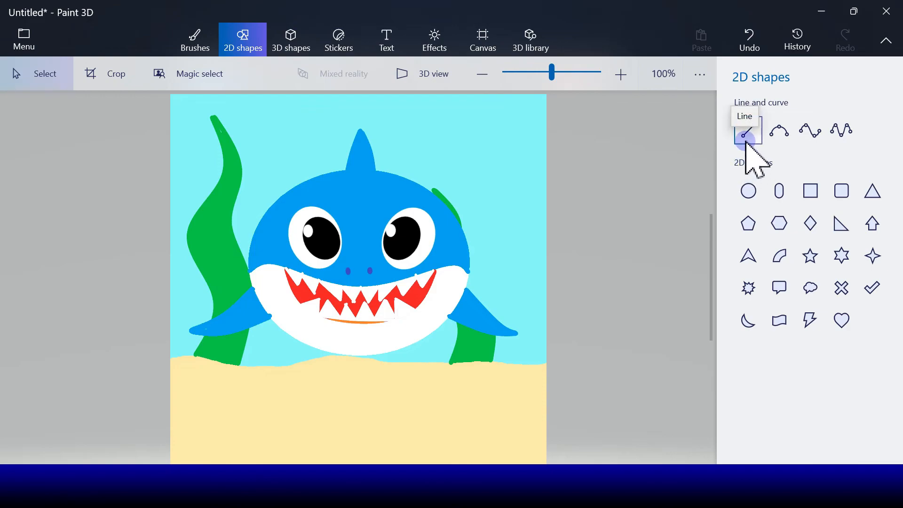
{"action": "left_click", "coordinate": [778, 132]}
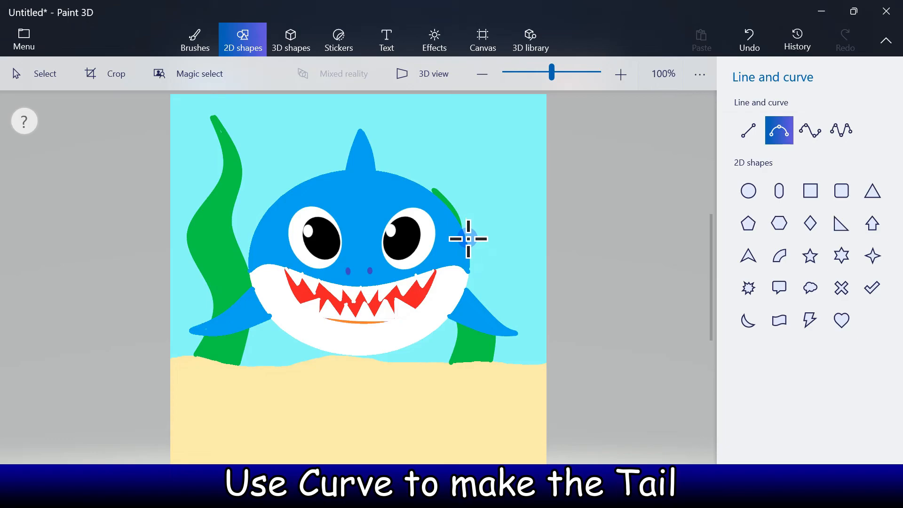
{"action": "left_click_drag", "start_coordinate": [465, 238], "coordinate": [494, 256]}
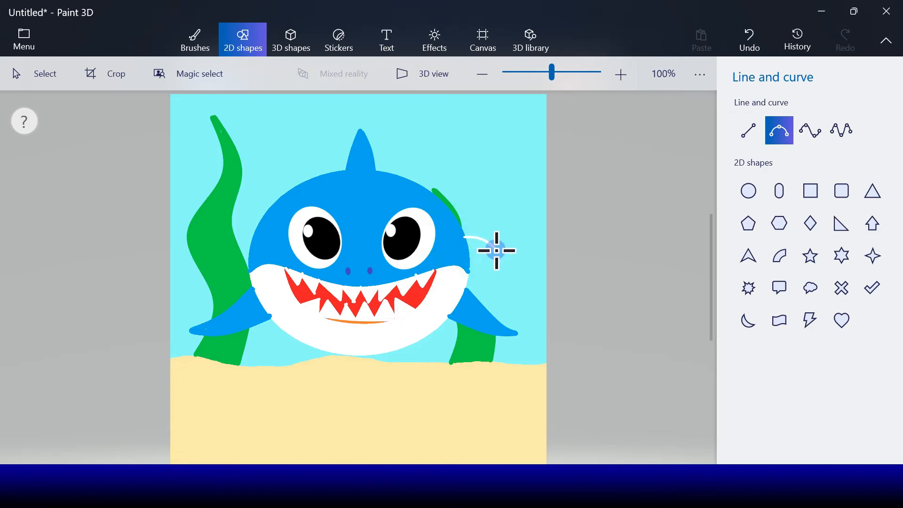
{"action": "left_click_drag", "start_coordinate": [497, 251], "coordinate": [496, 251]}
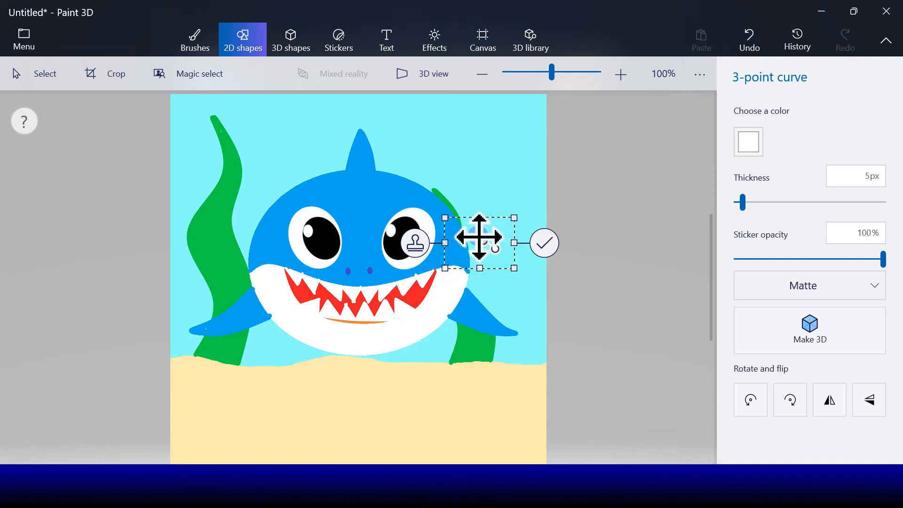
{"action": "left_click", "coordinate": [747, 143]}
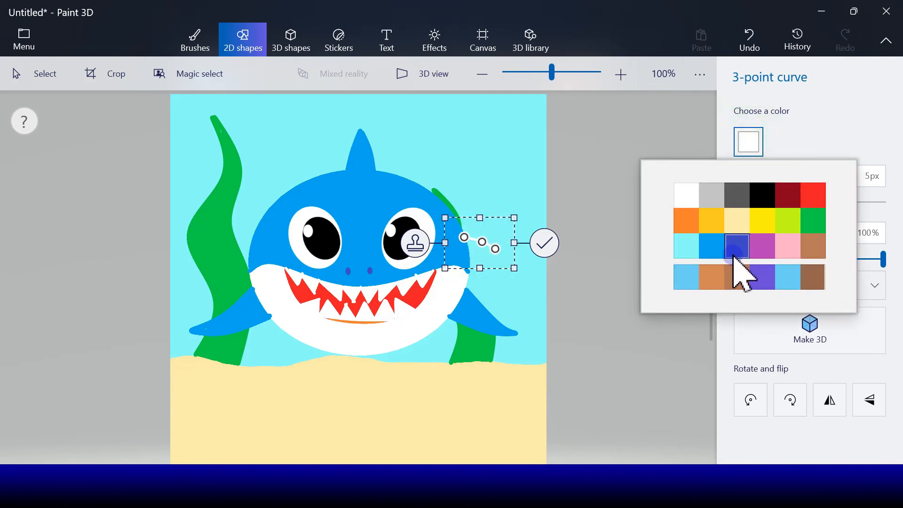
{"action": "left_click", "coordinate": [716, 253]}
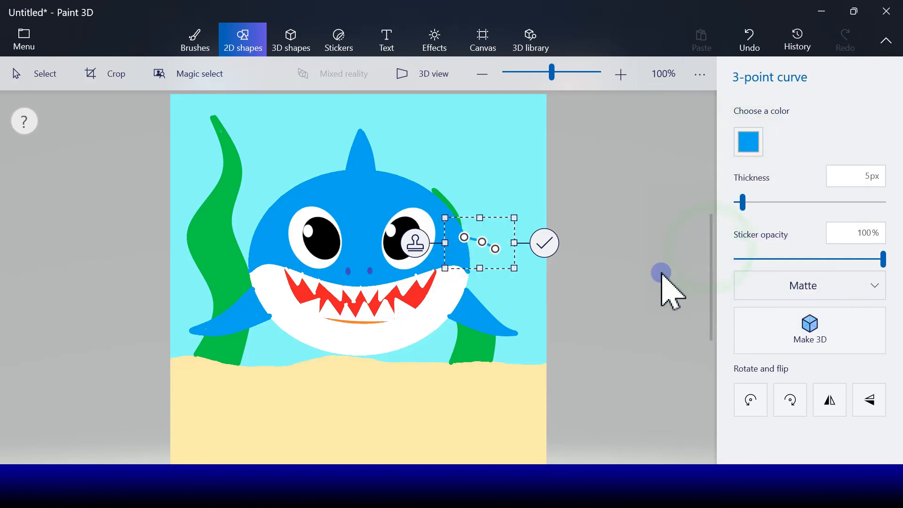
{"action": "left_click", "coordinate": [544, 244]}
Outline the tail's upper fluke with two blue curves, rising from the stem's end to a pointed tip and back down to the tail notch.
{"action": "left_click", "coordinate": [779, 130]}
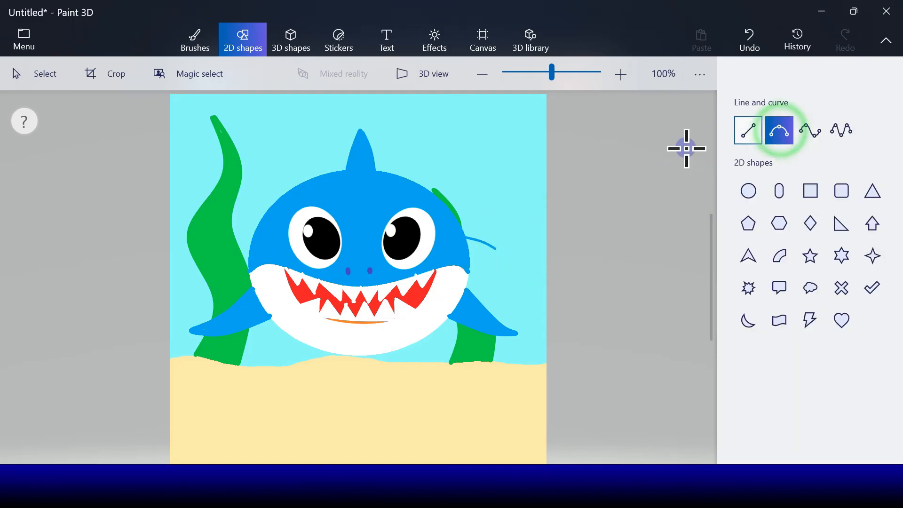
{"action": "left_click_drag", "start_coordinate": [494, 247], "coordinate": [531, 197]}
{"action": "left_click", "coordinate": [575, 223]}
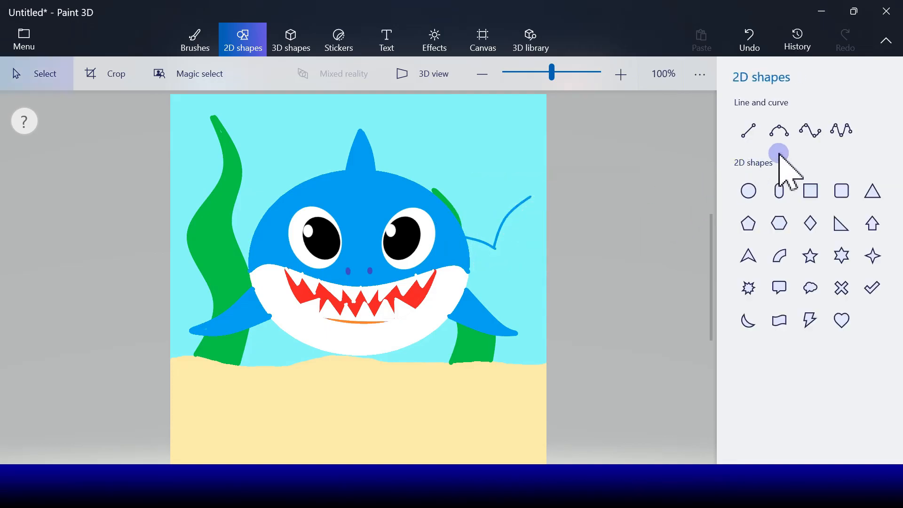
{"action": "left_click", "coordinate": [781, 133]}
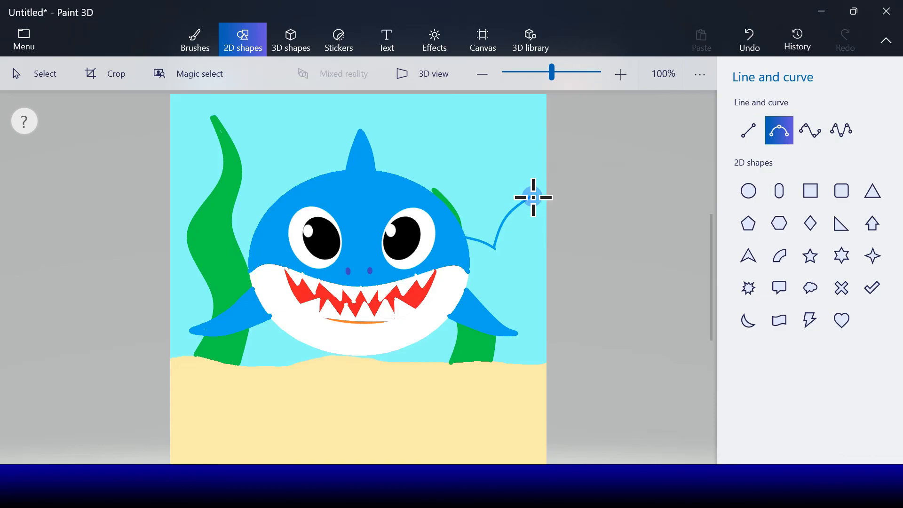
{"action": "mouse_move", "coordinate": [532, 197]}
{"action": "left_mouse_down"}
{"action": "mouse_move", "coordinate": [533, 257]}
{"action": "mouse_move", "coordinate": [519, 259]}
{"action": "left_mouse_up"}
{"action": "left_click", "coordinate": [579, 219]}
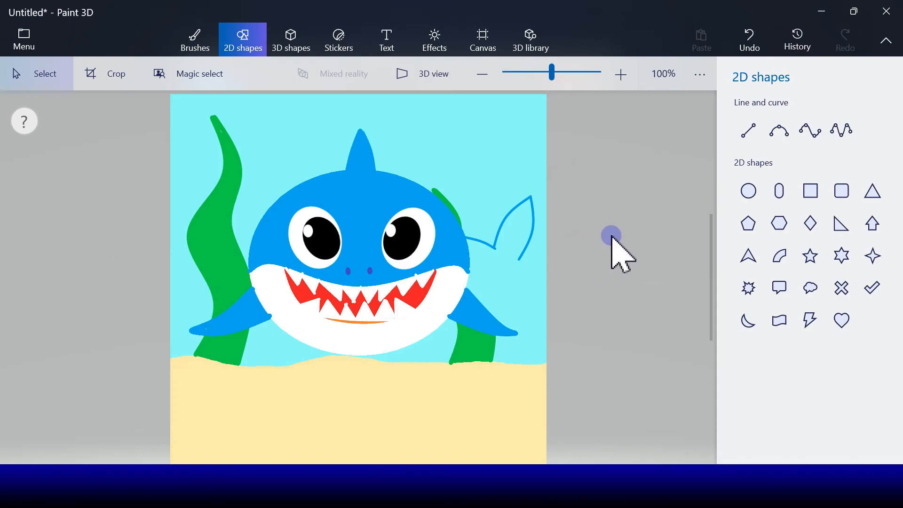
Draw the tail stem's lower edge as a short blue curve joining the body just above the right-hand fin.
{"action": "left_click", "coordinate": [780, 131]}
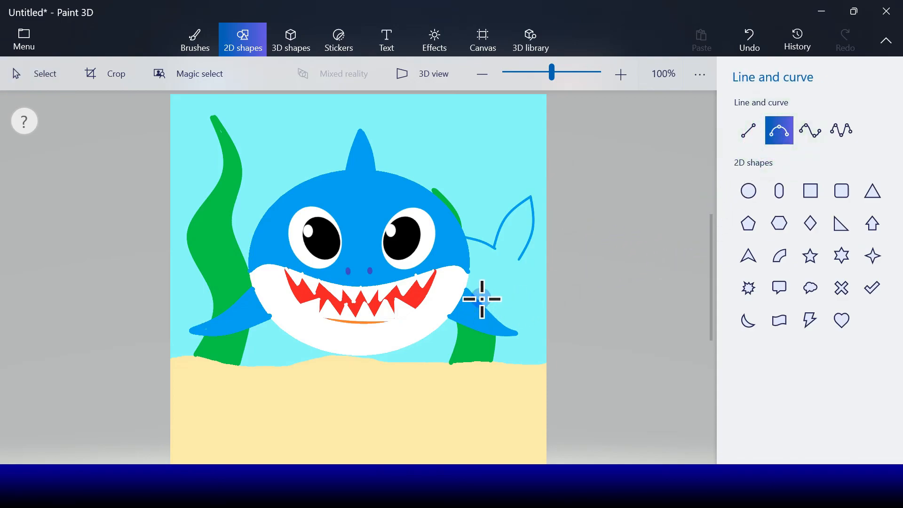
{"action": "left_click_drag", "start_coordinate": [495, 263], "coordinate": [471, 273]}
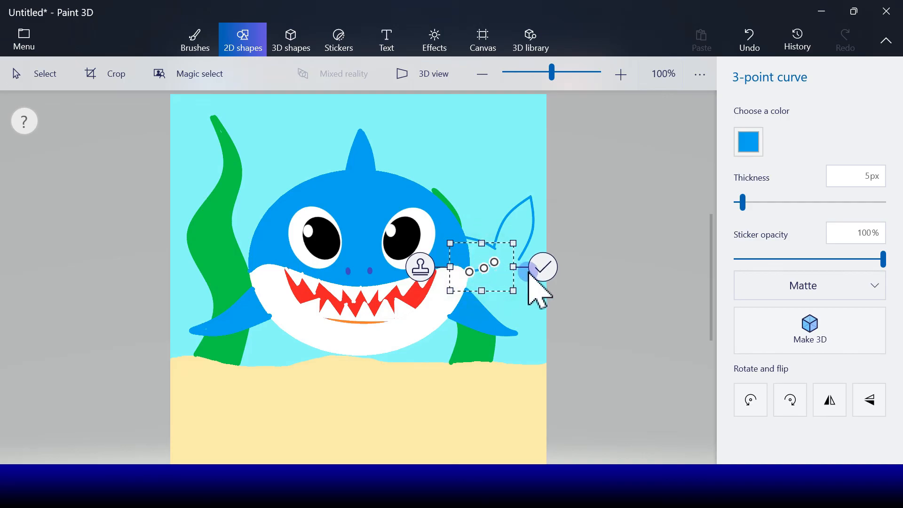
{"action": "left_click", "coordinate": [542, 267]}
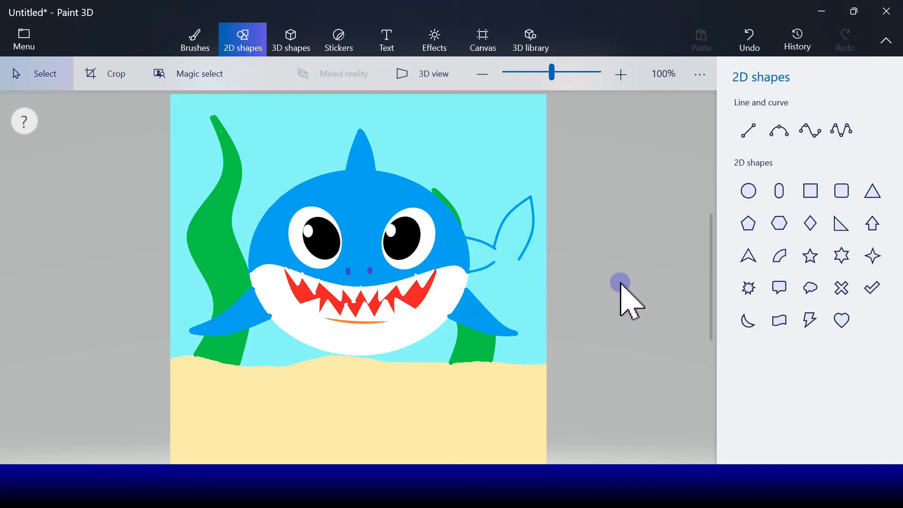
Close the tail outline with two blue curves forming a smaller lower fluke, and fill the whole tail with blue.
{"action": "left_click", "coordinate": [779, 131]}
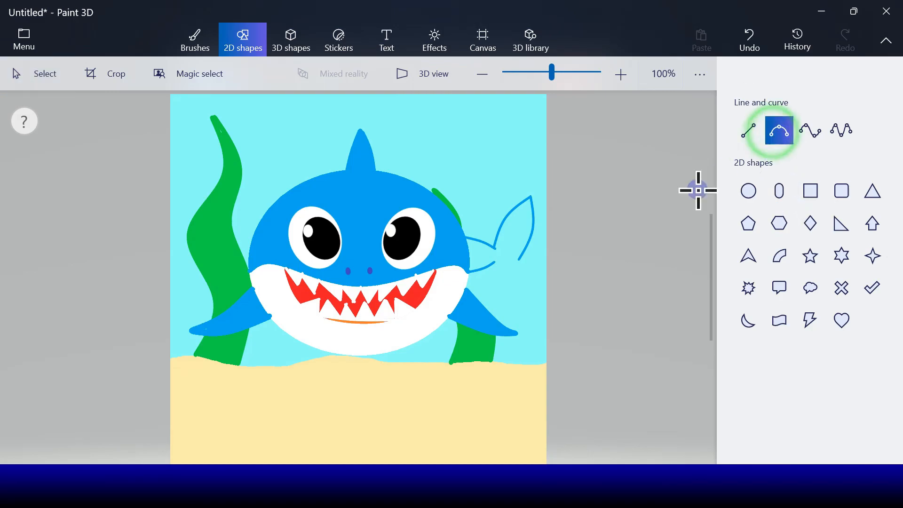
{"action": "left_click_drag", "start_coordinate": [494, 261], "coordinate": [527, 289]}
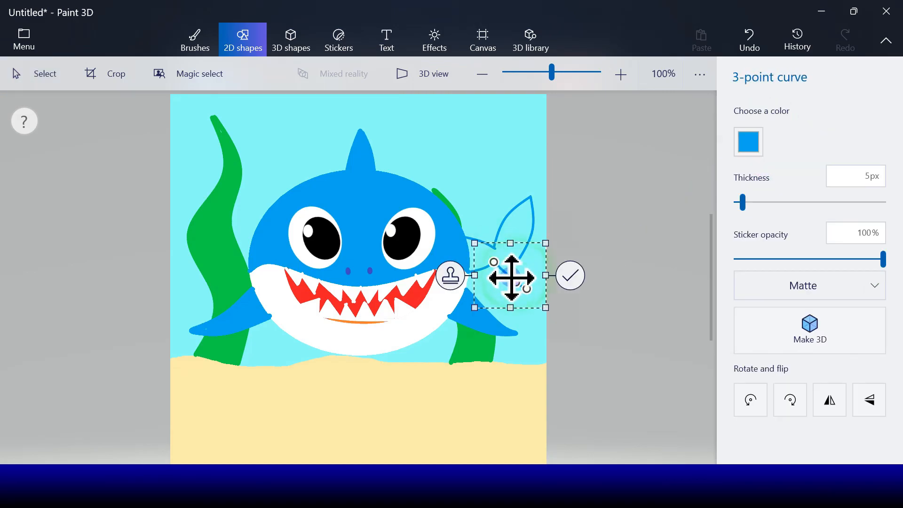
{"action": "left_click", "coordinate": [571, 277]}
{"action": "left_click", "coordinate": [779, 131]}
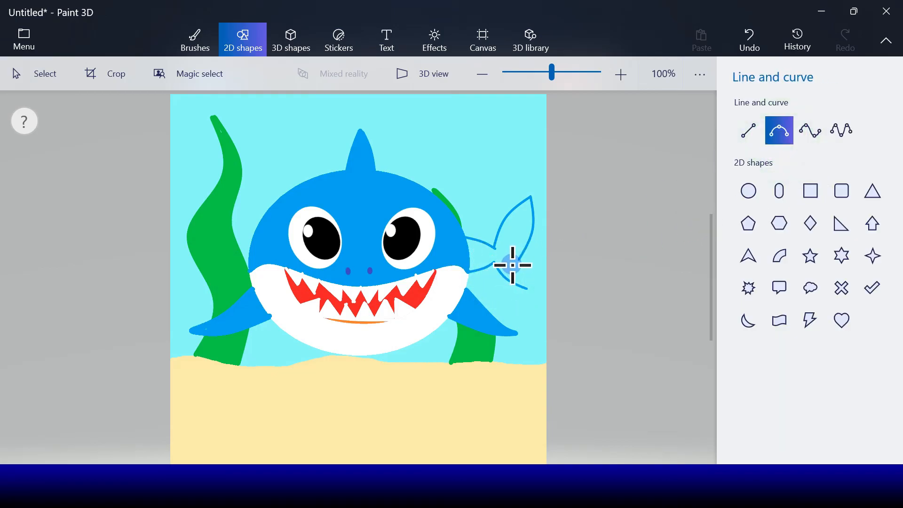
{"action": "left_click_drag", "start_coordinate": [519, 257], "coordinate": [531, 287]}
{"action": "left_click", "coordinate": [573, 273]}
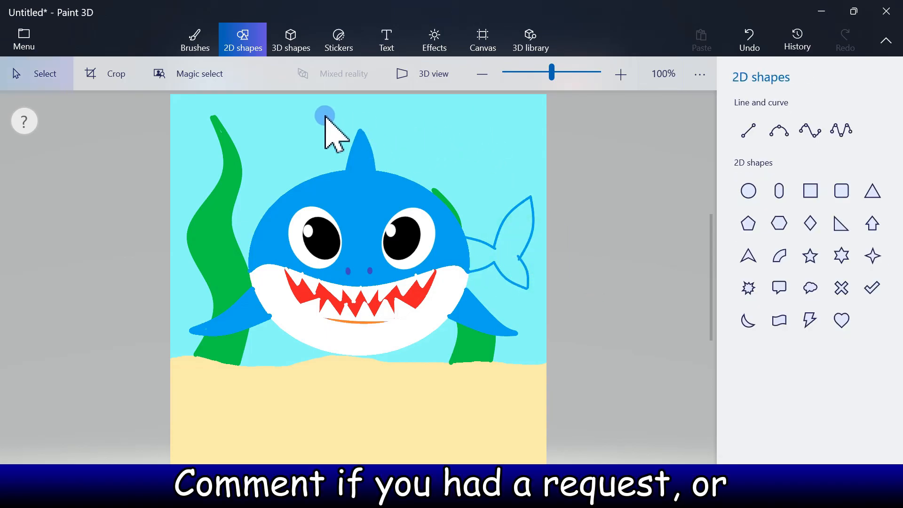
{"action": "left_click", "coordinate": [200, 40]}
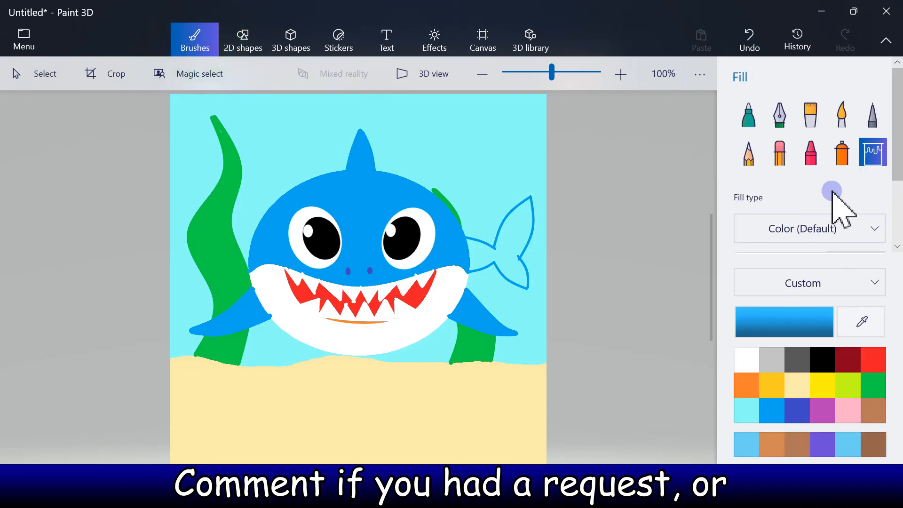
{"action": "left_click", "coordinate": [480, 255]}
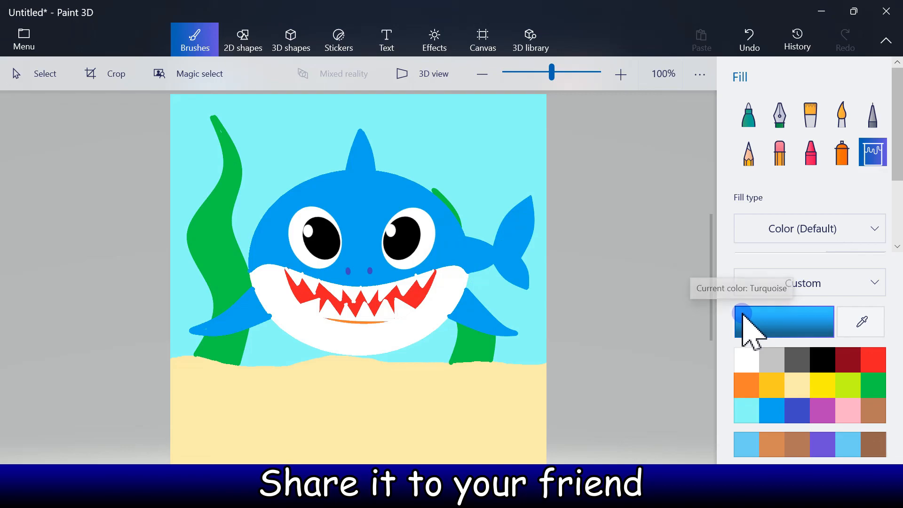